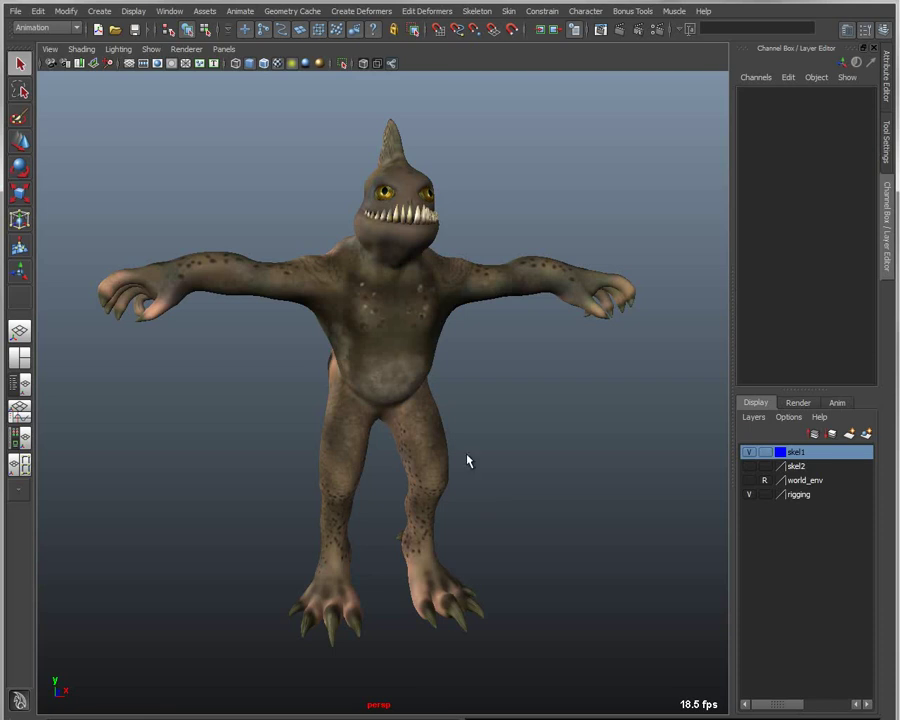
- Generate a new default HumanIK character skeleton with the Skeleton Generator
{"action": "left_click", "coordinate": [416, 372]}
{"action": "left_click", "coordinate": [584, 518]}
{"action": "left_click", "coordinate": [478, 12]}
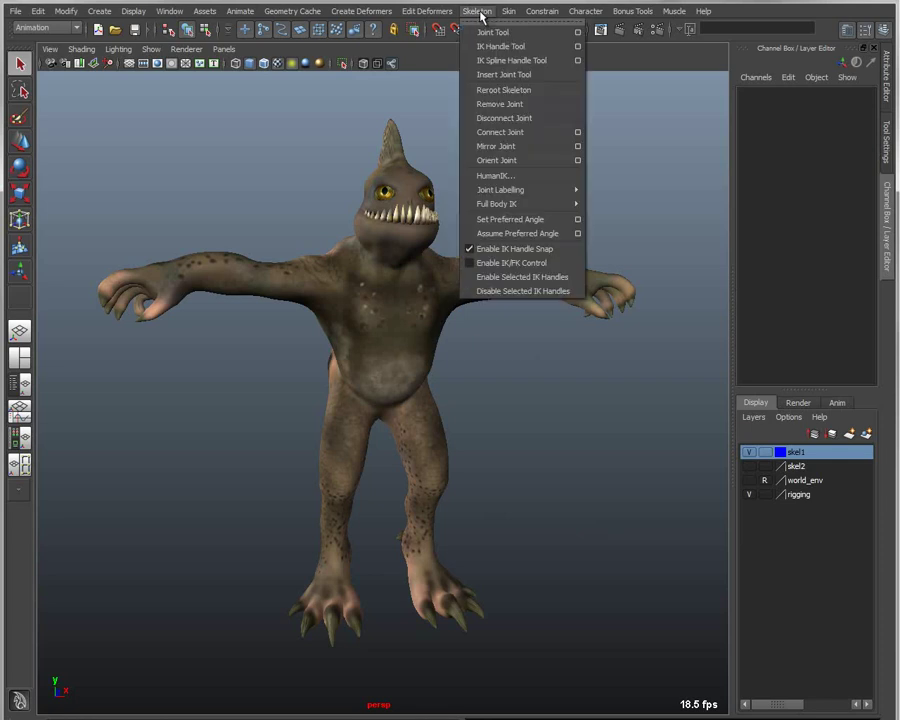
{"action": "left_click", "coordinate": [494, 176]}
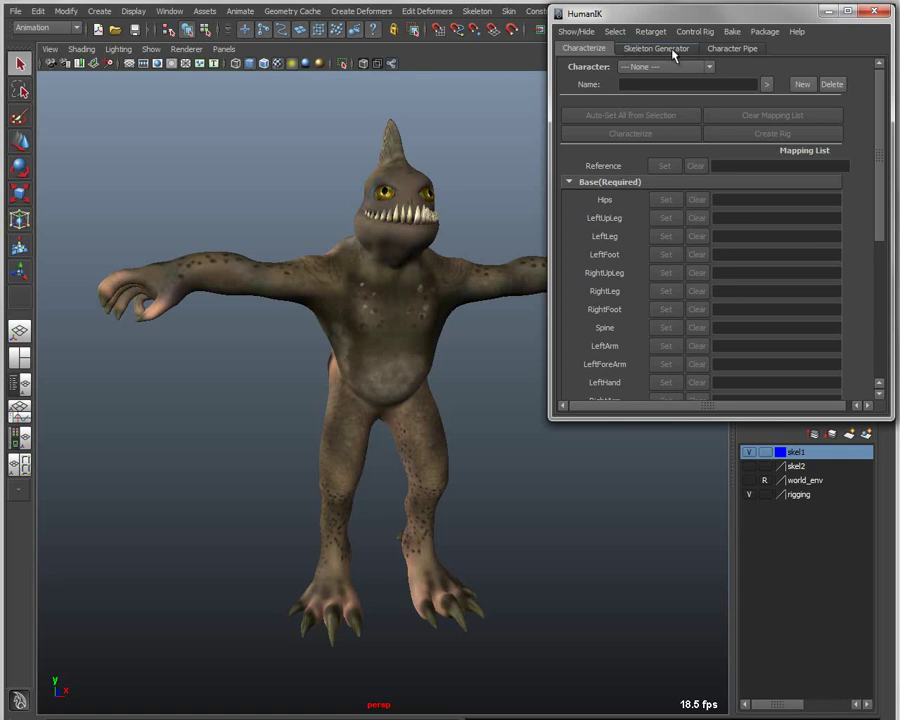
{"action": "left_click", "coordinate": [670, 49]}
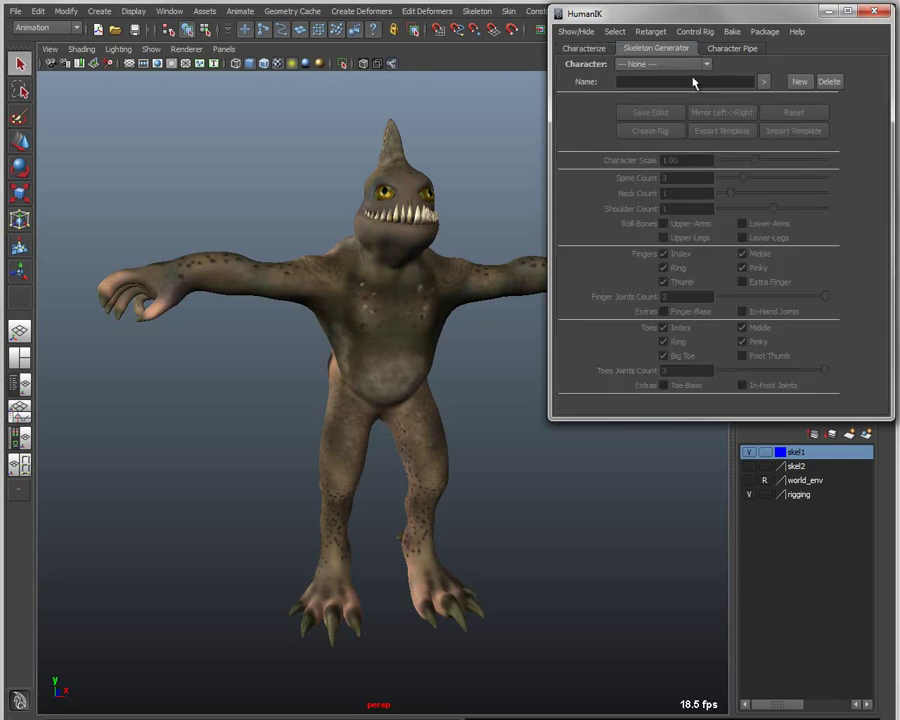
{"action": "left_click", "coordinate": [798, 84]}
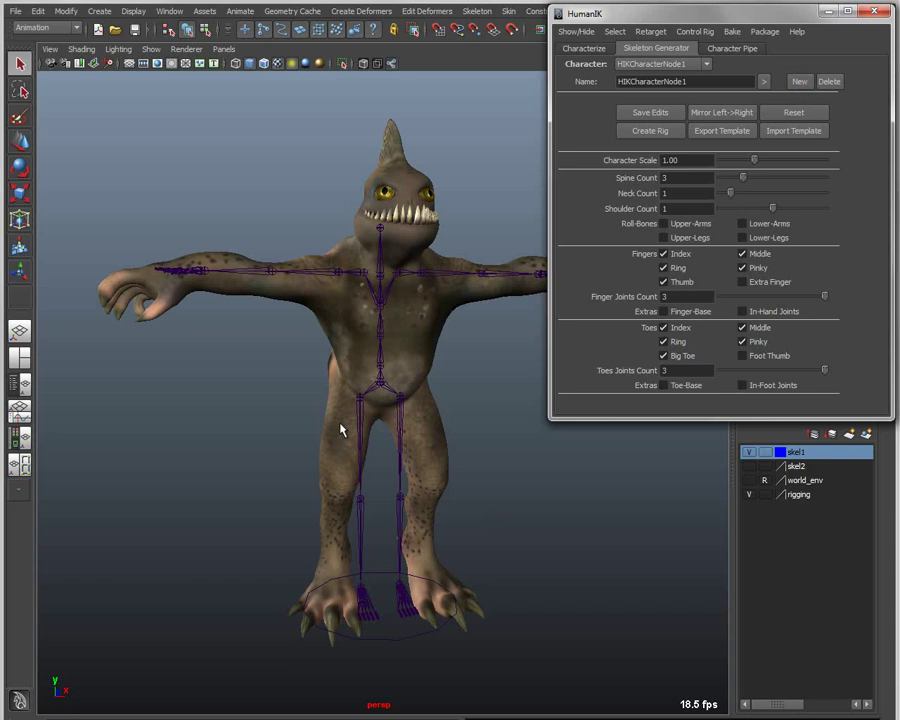
- Select the whole generated skeleton from its root and add it to the skel1 display layer
{"action": "left_click", "coordinate": [455, 599]}
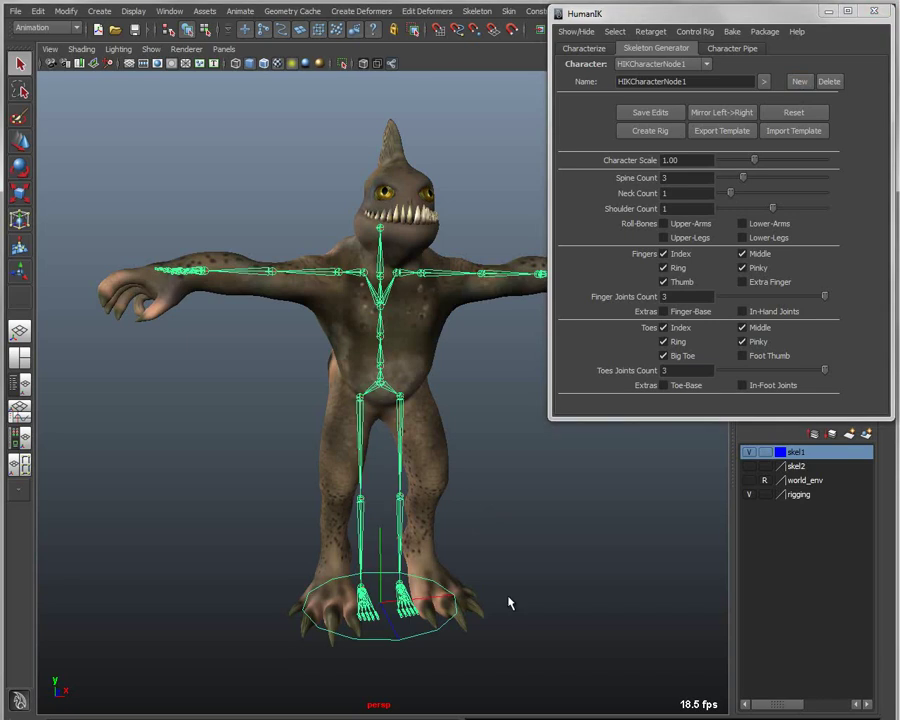
{"action": "right_click", "coordinate": [768, 452]}
{"action": "left_click", "coordinate": [790, 467]}
{"action": "left_click", "coordinate": [459, 638]}
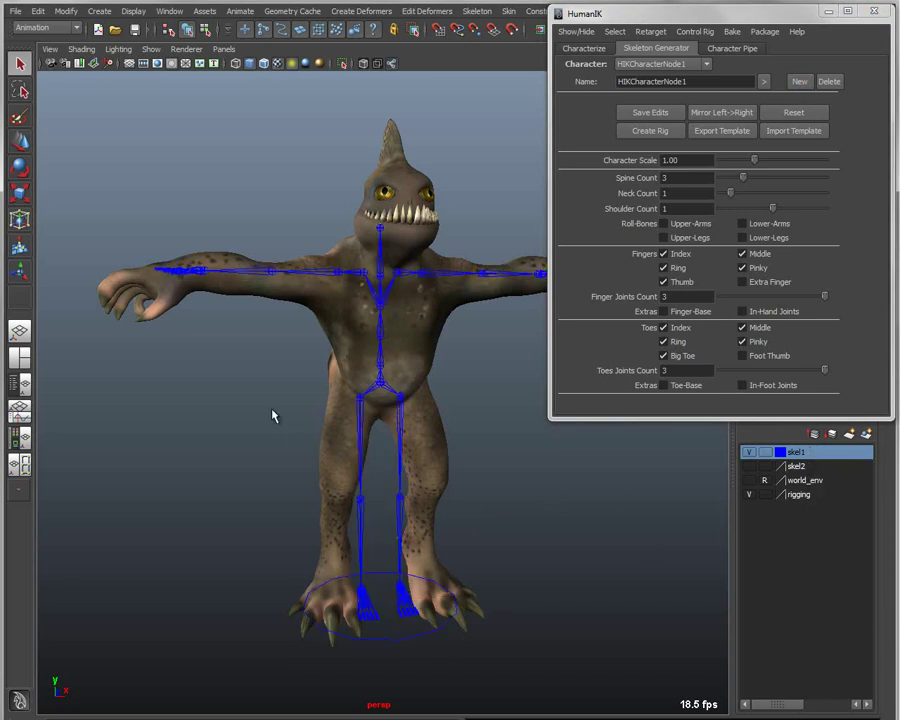
- Try a spine count of 8 on the generated skeleton and set it back to 3
{"action": "right_click_drag", "start_coordinate": [273, 416], "coordinate": [527, 555], "text": "alt"}
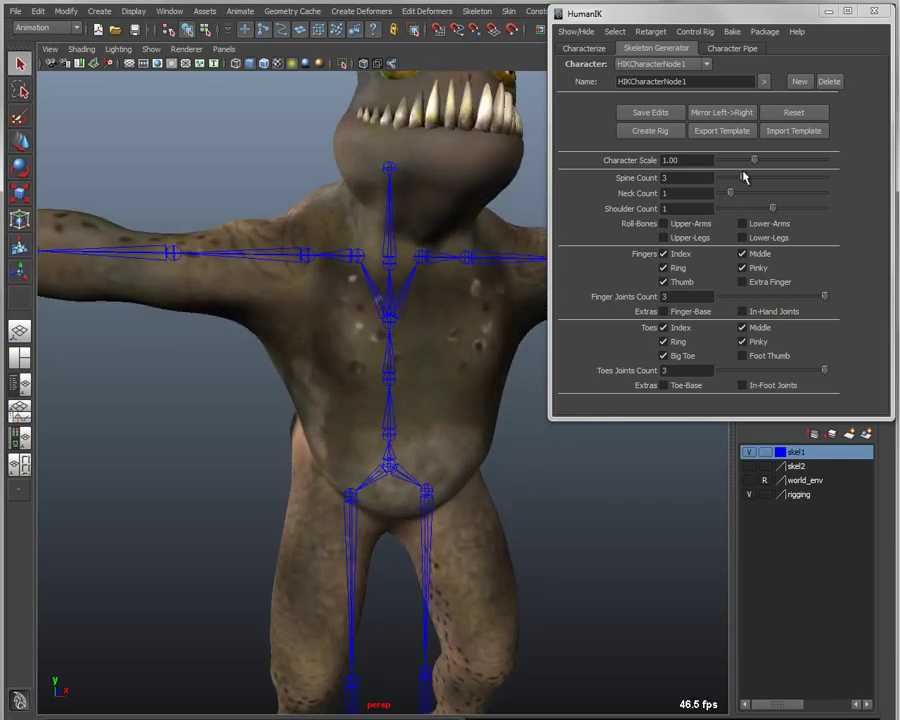
{"action": "left_click_drag", "start_coordinate": [743, 177], "coordinate": [800, 180]}
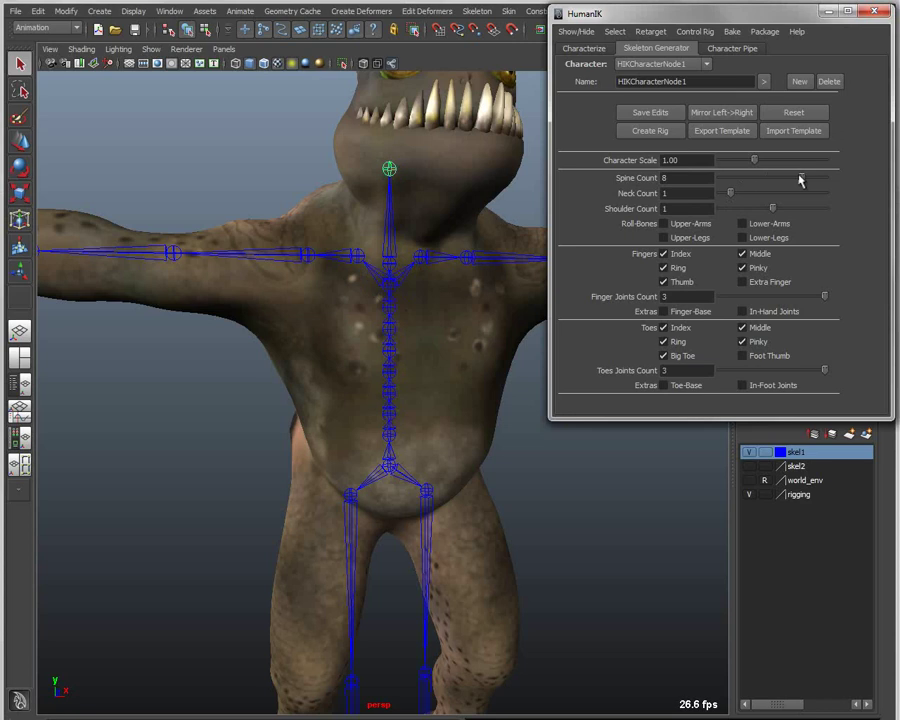
{"action": "left_click", "coordinate": [697, 177]}
{"action": "key", "text": "Return"}
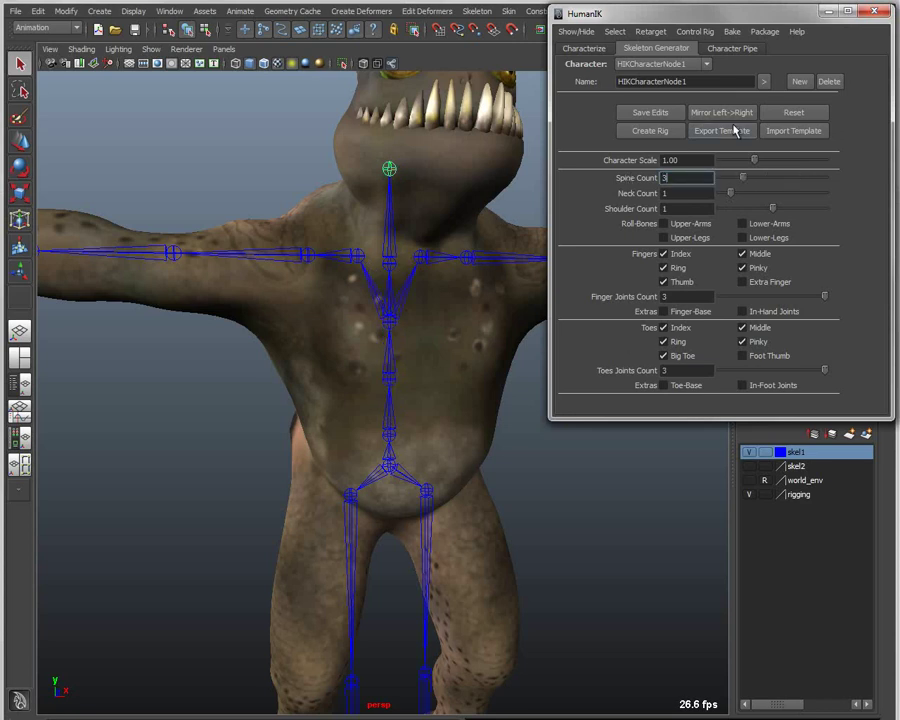
- Scale the whole skeleton up with Character Scale and check its fit against the creature from several angles
{"action": "left_click_drag", "start_coordinate": [754, 160], "coordinate": [766, 161]}
{"action": "left_click_drag", "start_coordinate": [701, 158], "coordinate": [632, 162]}
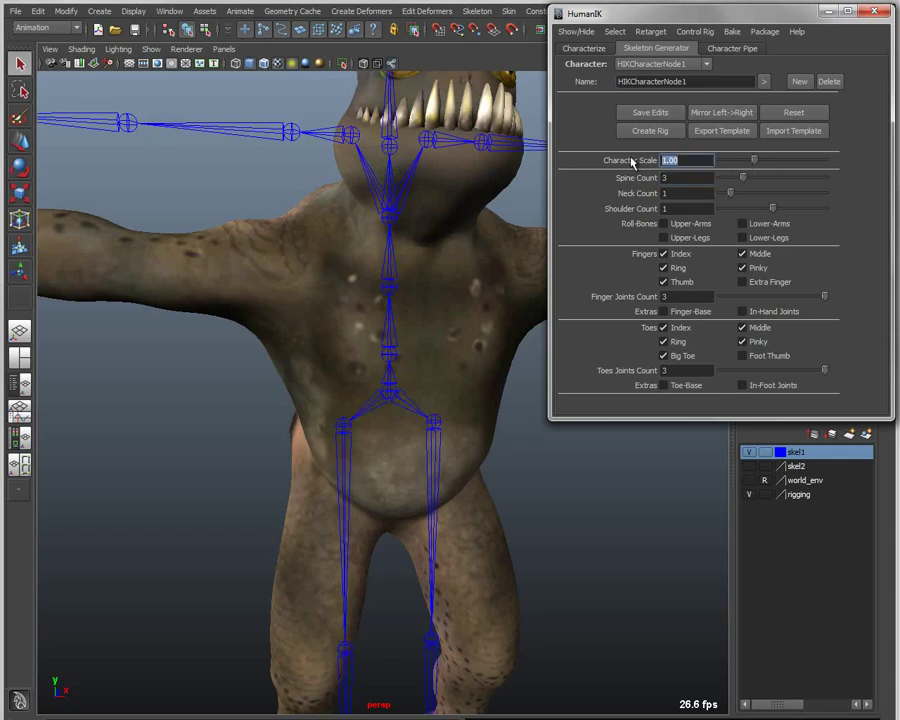
{"action": "right_click_drag", "start_coordinate": [437, 555], "coordinate": [322, 510], "text": "alt"}
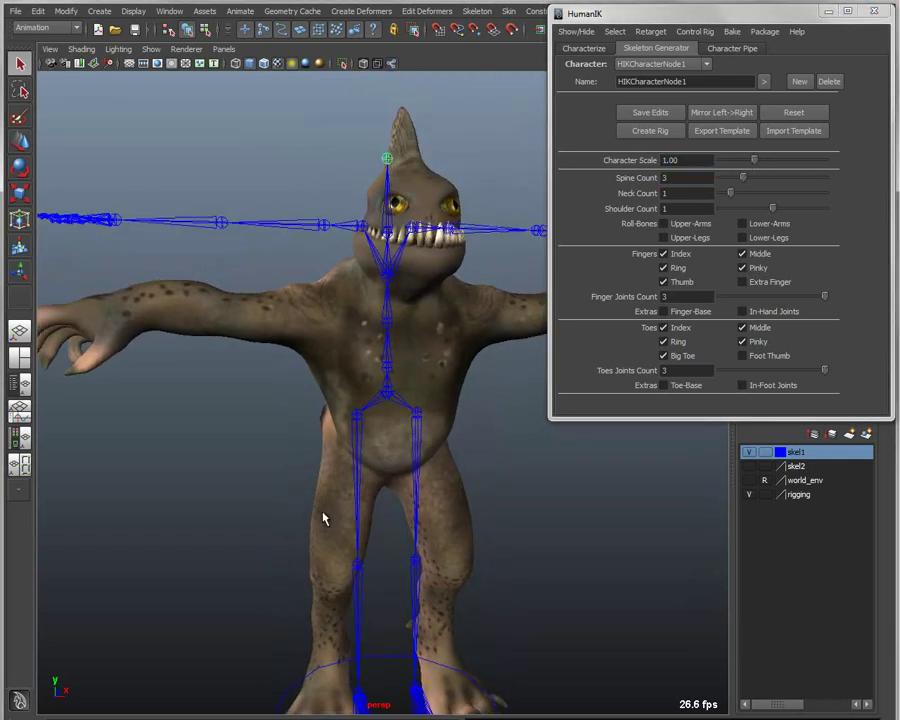
{"action": "middle_click_drag", "start_coordinate": [320, 484], "coordinate": [314, 405], "text": "alt"}
{"action": "right_click_drag", "start_coordinate": [314, 405], "coordinate": [402, 460], "text": "alt"}
{"action": "left_click_drag", "start_coordinate": [405, 467], "coordinate": [454, 430], "text": "alt"}
{"action": "middle_click_drag", "start_coordinate": [401, 326], "coordinate": [408, 486], "text": "alt"}
{"action": "left_click_drag", "start_coordinate": [408, 486], "coordinate": [291, 476], "text": "alt"}
{"action": "left_click_drag", "start_coordinate": [393, 297], "coordinate": [482, 374], "text": "alt"}
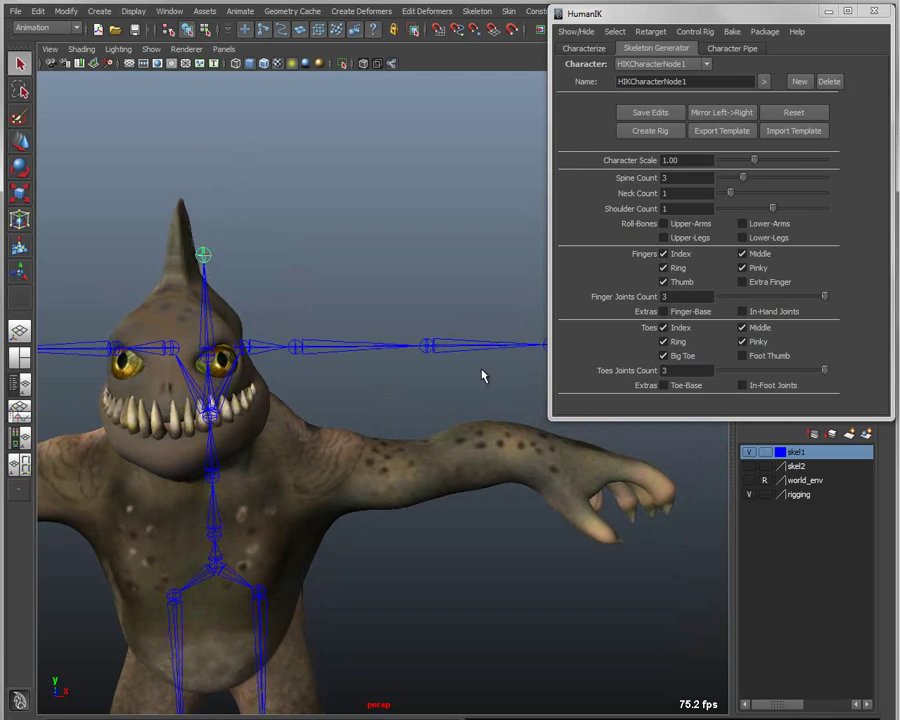
- Try roll bones on the upper arms and lower arms, and turn both options off again
{"action": "left_click", "coordinate": [664, 224]}
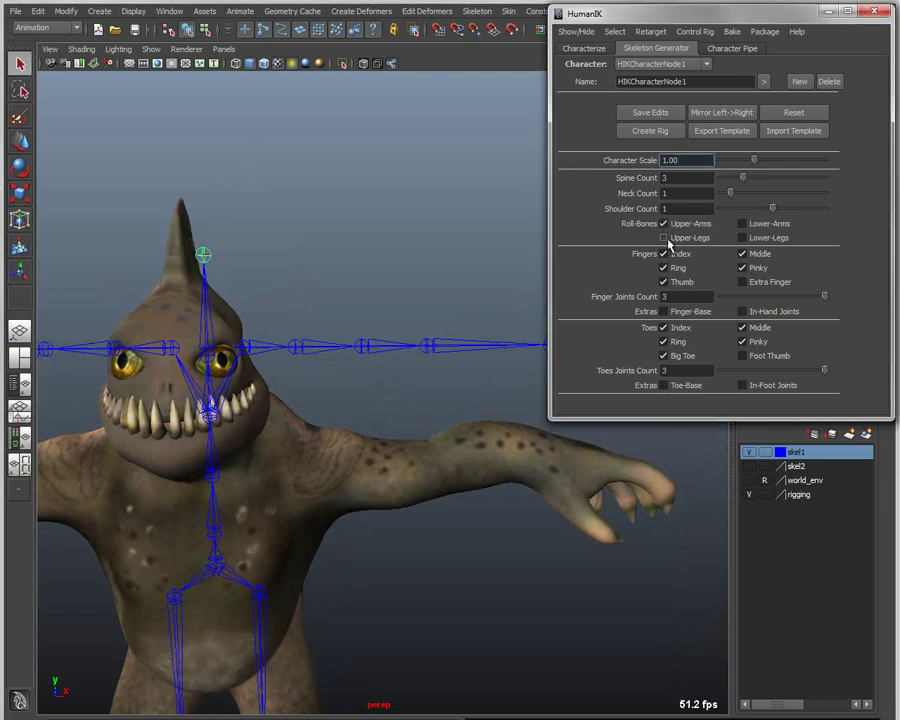
{"action": "left_click", "coordinate": [741, 224]}
{"action": "left_click_drag", "start_coordinate": [421, 450], "coordinate": [312, 341], "text": "alt"}
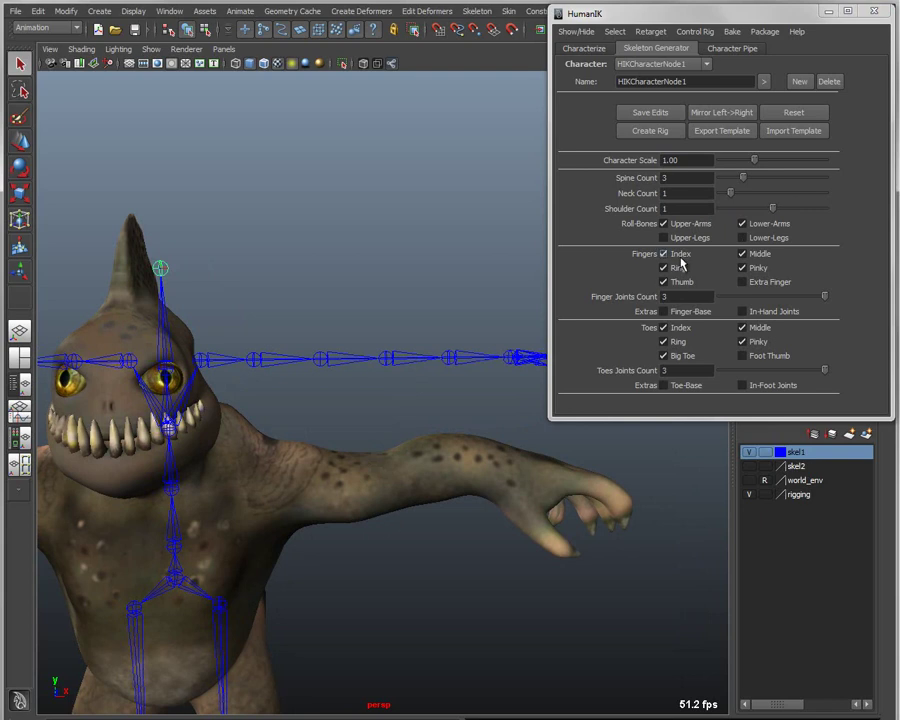
{"action": "left_click", "coordinate": [664, 224]}
{"action": "left_click", "coordinate": [741, 224]}
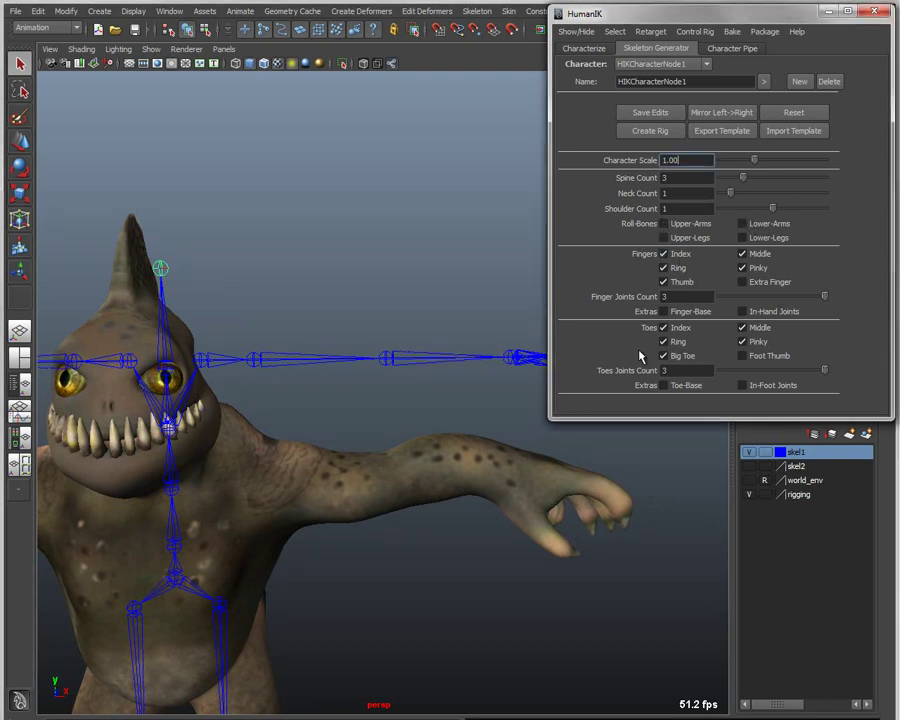
- Scale the whole skeleton down slightly with Character Scale to bring it closer to the creature's proportions
{"action": "left_click_drag", "start_coordinate": [475, 576], "coordinate": [505, 399], "text": "alt"}
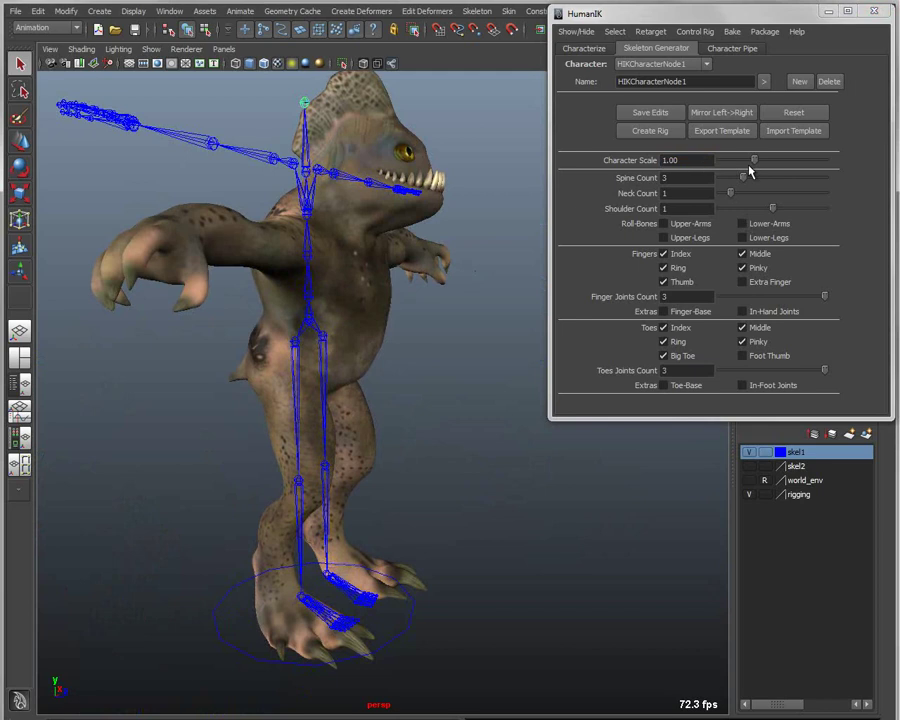
{"action": "left_click_drag", "start_coordinate": [754, 160], "coordinate": [747, 162]}
- Move the left hip joint outward and down to the top of the creature's left leg
{"action": "left_click_drag", "start_coordinate": [368, 505], "coordinate": [357, 469], "text": "alt"}
{"action": "middle_click_drag", "start_coordinate": [357, 469], "coordinate": [380, 418], "text": "alt"}
{"action": "right_click_drag", "start_coordinate": [380, 418], "coordinate": [500, 494], "text": "alt"}
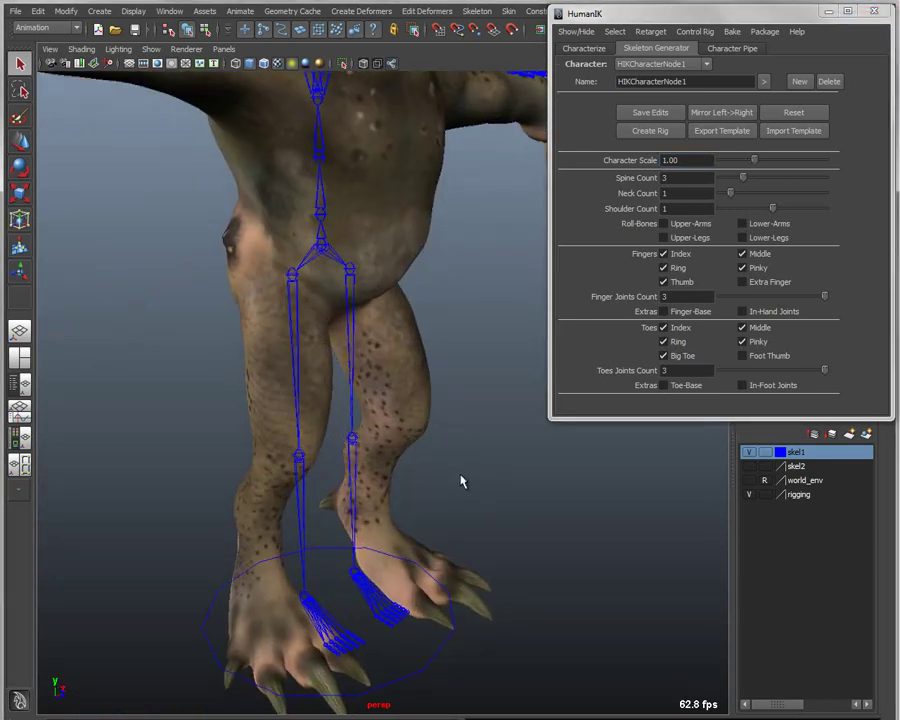
{"action": "left_click", "coordinate": [351, 274]}
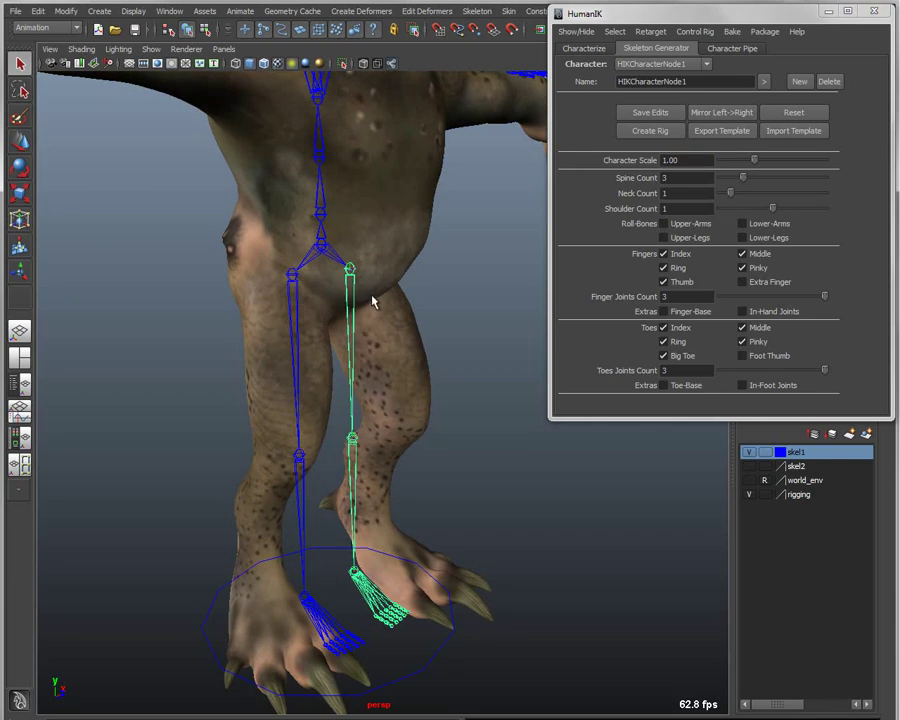
{"action": "key", "text": "w"}
{"action": "left_click_drag", "start_coordinate": [355, 273], "coordinate": [378, 312]}
- Move the left knee joint up and outward into the knee, and the left ankle joint inward and up
{"action": "mouse_move", "coordinate": [398, 338]}
{"action": "left_mouse_down", "text": "alt"}
{"action": "mouse_move", "coordinate": [422, 358]}
{"action": "mouse_move", "coordinate": [388, 356]}
{"action": "left_mouse_up", "text": "alt"}
{"action": "left_click", "coordinate": [404, 472]}
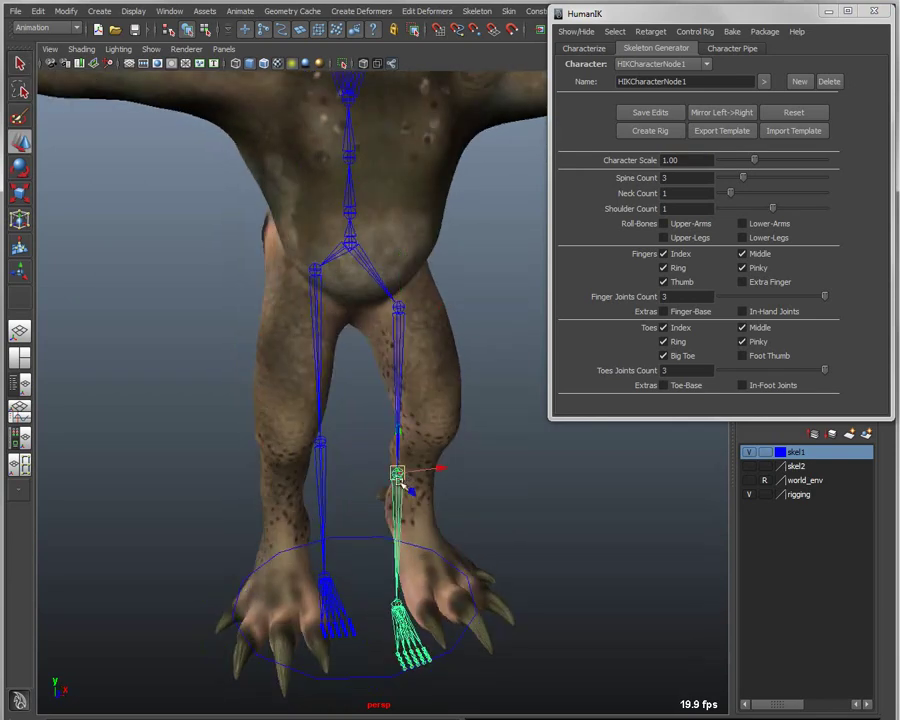
{"action": "left_click_drag", "start_coordinate": [400, 474], "coordinate": [433, 425]}
{"action": "left_click", "coordinate": [428, 553]}
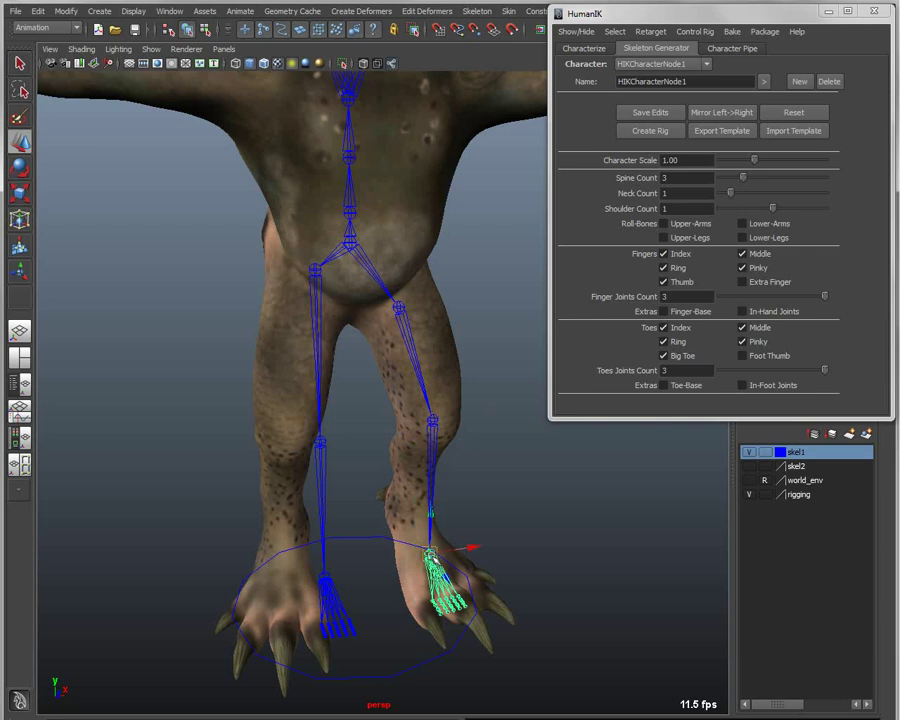
{"action": "left_click_drag", "start_coordinate": [429, 552], "coordinate": [401, 516]}
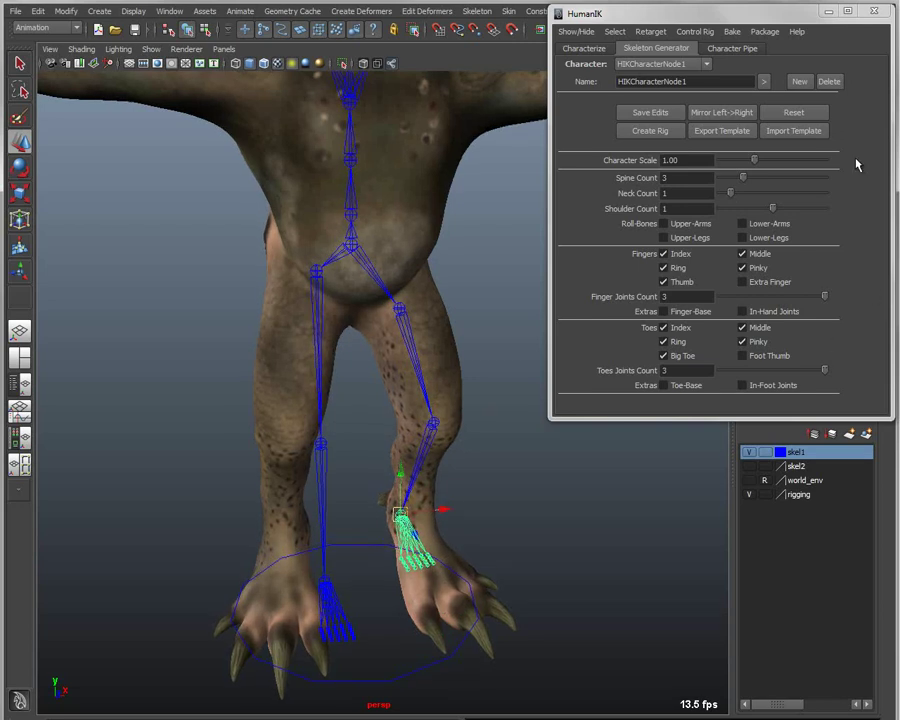
- Mirror the edited left leg joints onto the right leg and check the full skeleton from the front
{"action": "left_click", "coordinate": [723, 117]}
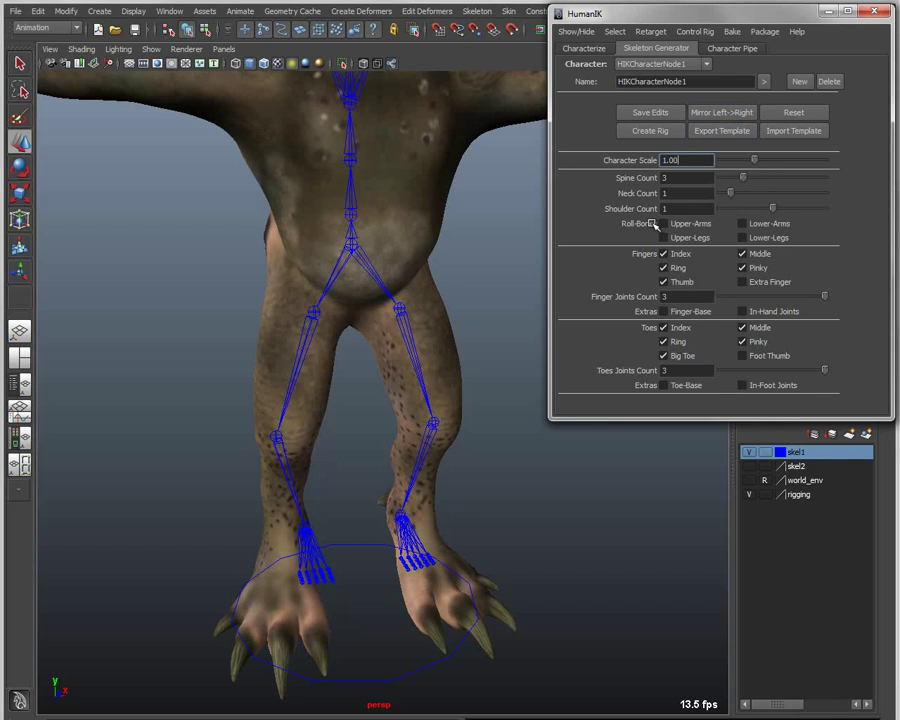
{"action": "left_click_drag", "start_coordinate": [396, 559], "coordinate": [422, 539], "text": "alt"}
{"action": "right_click_drag", "start_coordinate": [456, 474], "coordinate": [316, 454], "text": "alt"}
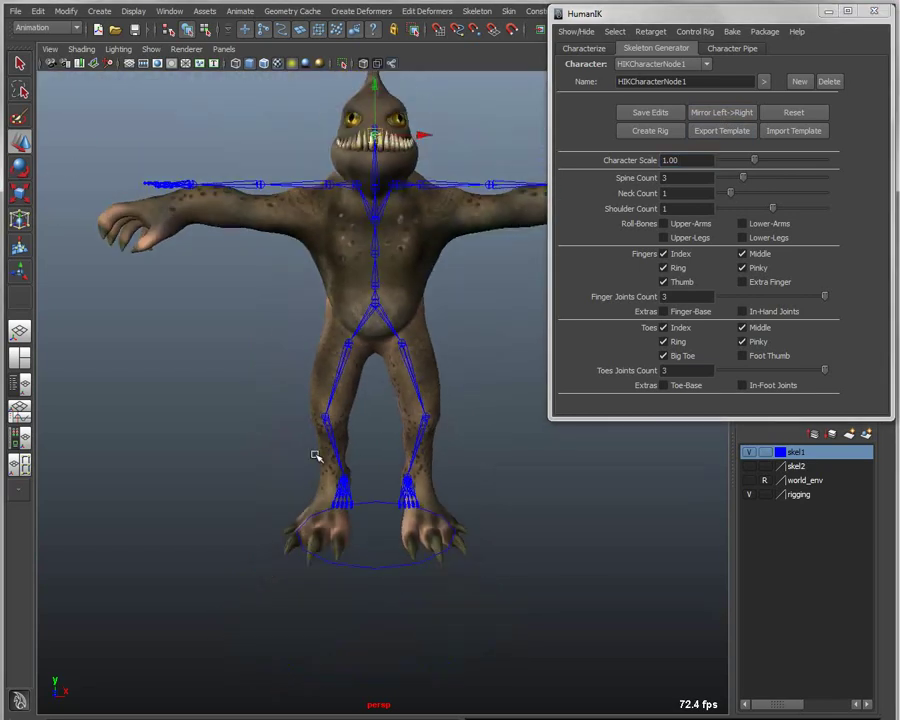
{"action": "middle_click_drag", "start_coordinate": [316, 454], "coordinate": [320, 502], "text": "alt"}
{"action": "left_click_drag", "start_coordinate": [320, 502], "coordinate": [364, 498], "text": "alt"}
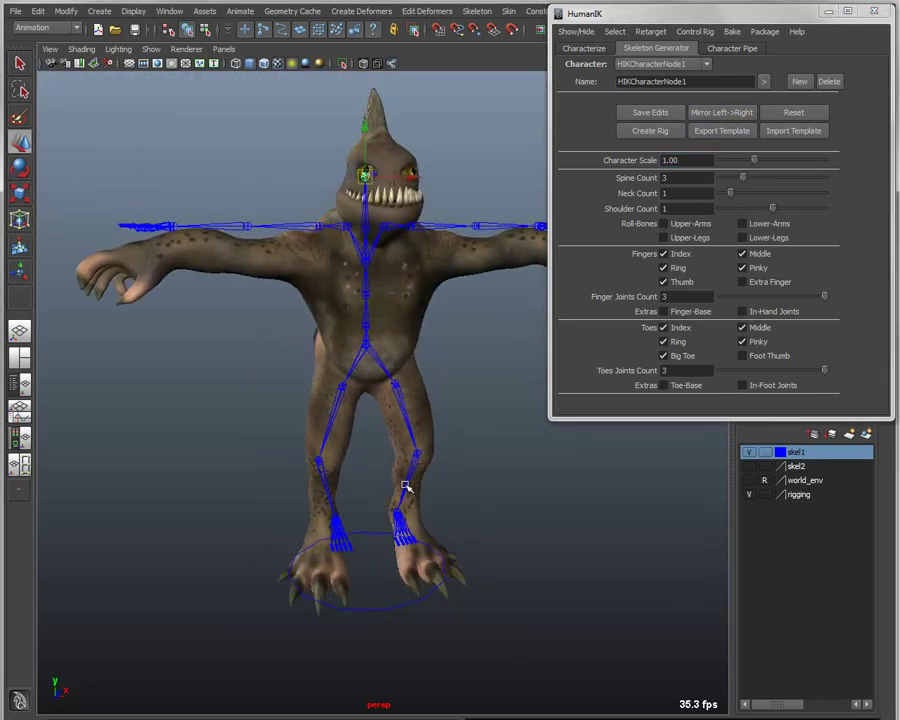
- Switch the visible skeleton layer from skel1 to skel2 and close the HumanIK window
{"action": "left_click", "coordinate": [749, 452]}
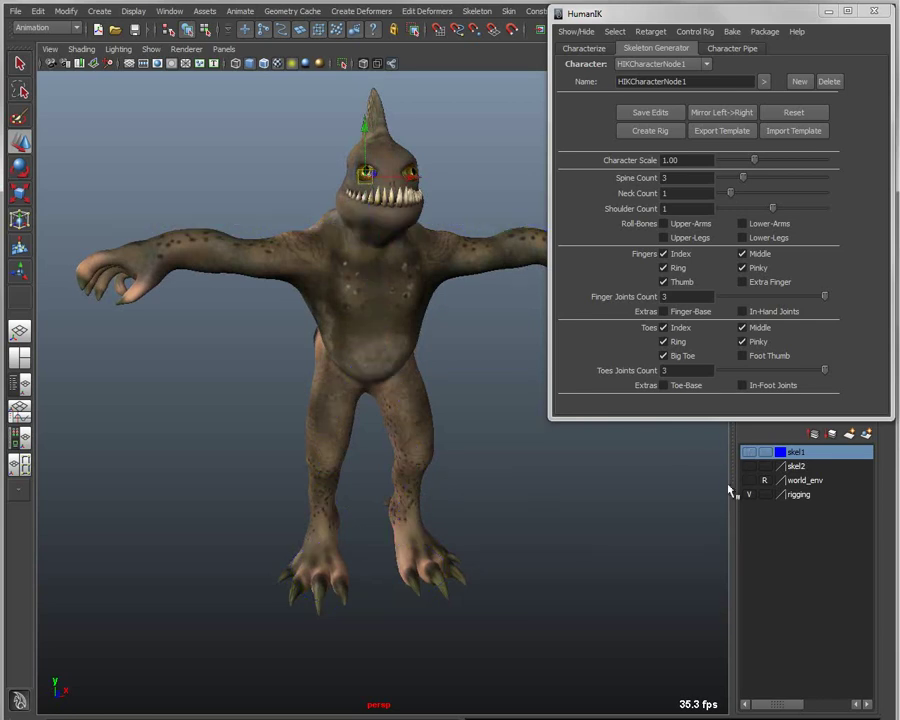
{"action": "left_click", "coordinate": [749, 466]}
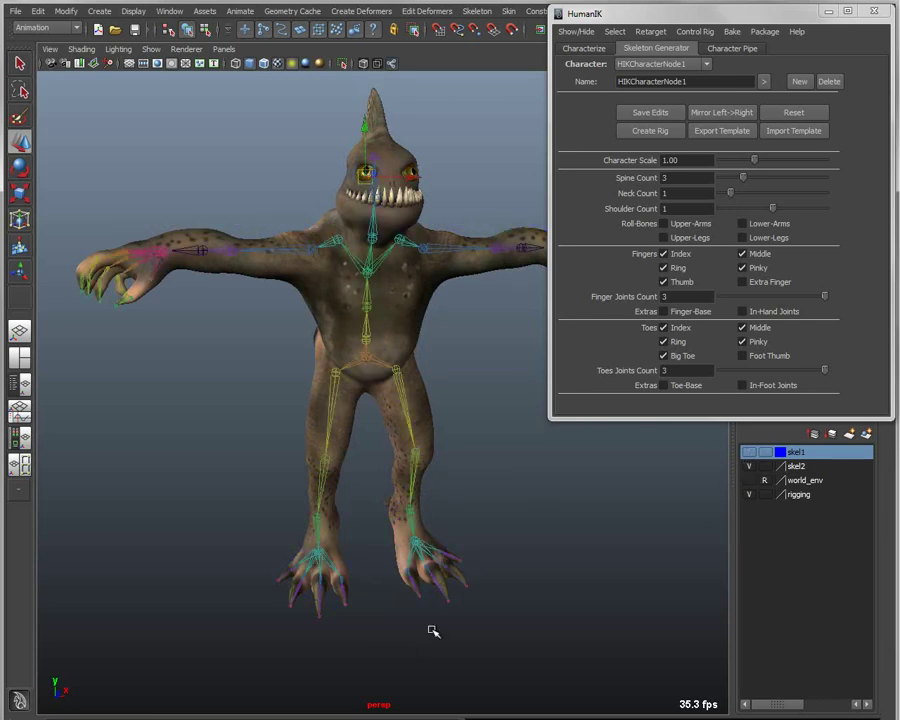
{"action": "left_click", "coordinate": [876, 13]}
- Try moving the skel2 skeleton's hips joint away from the body, and undo the move
{"action": "left_click_drag", "start_coordinate": [386, 474], "coordinate": [531, 436], "text": "alt"}
{"action": "left_click", "coordinate": [504, 506]}
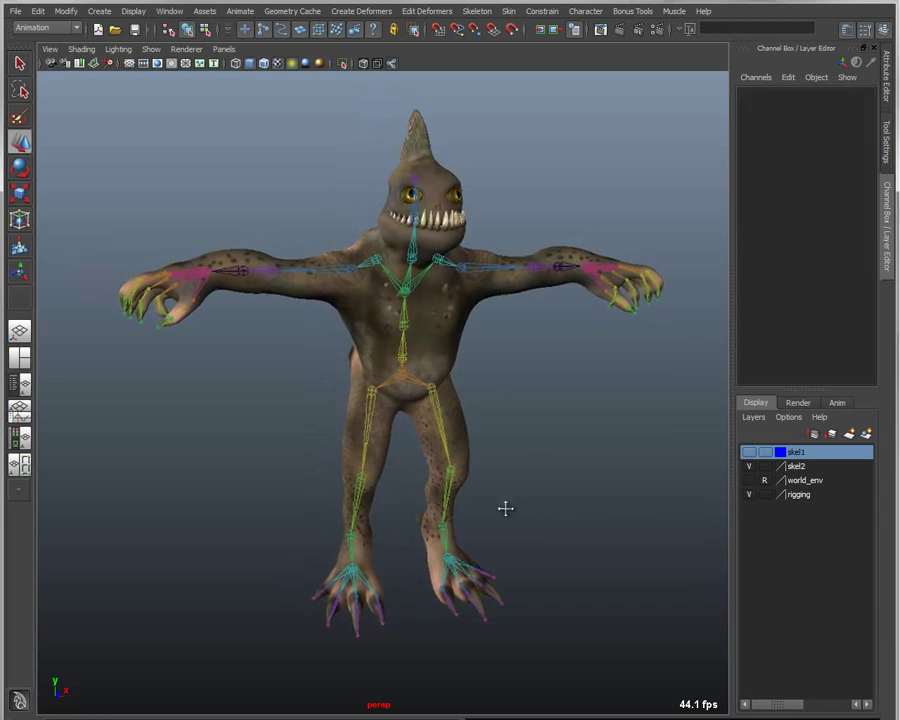
{"action": "left_click_drag", "start_coordinate": [504, 506], "coordinate": [526, 517], "text": "alt"}
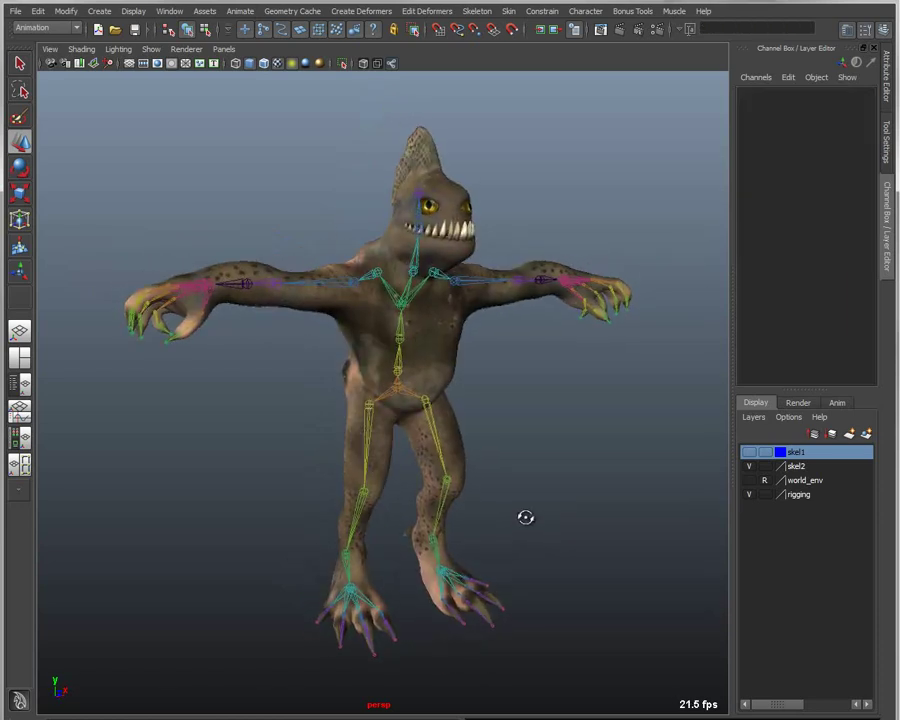
{"action": "left_click", "coordinate": [397, 386]}
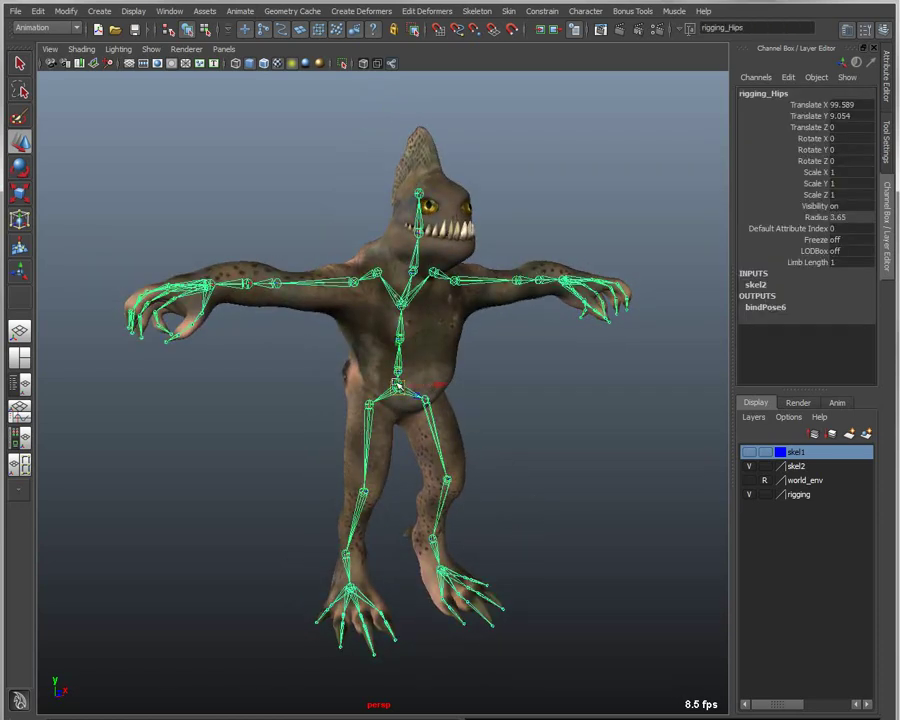
{"action": "left_click_drag", "start_coordinate": [397, 385], "coordinate": [430, 382]}
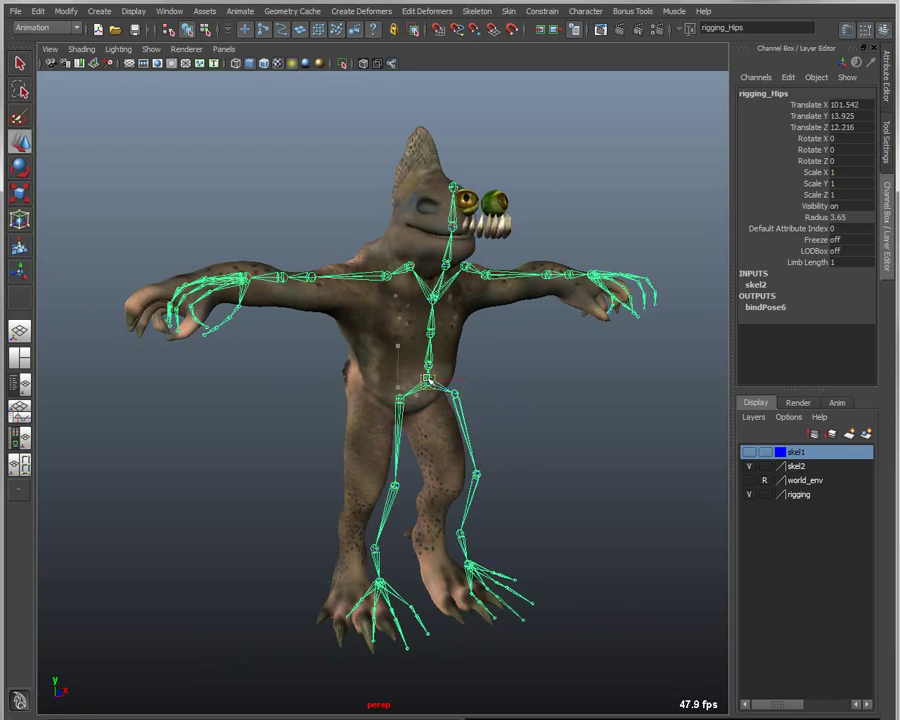
{"action": "key", "text": "z"}
- Try a small rotation of the neck joint inside the creature's head, and undo it
{"action": "middle_click_drag", "start_coordinate": [402, 388], "coordinate": [408, 444], "text": "alt"}
{"action": "right_click_drag", "start_coordinate": [408, 444], "coordinate": [672, 486], "text": "alt"}
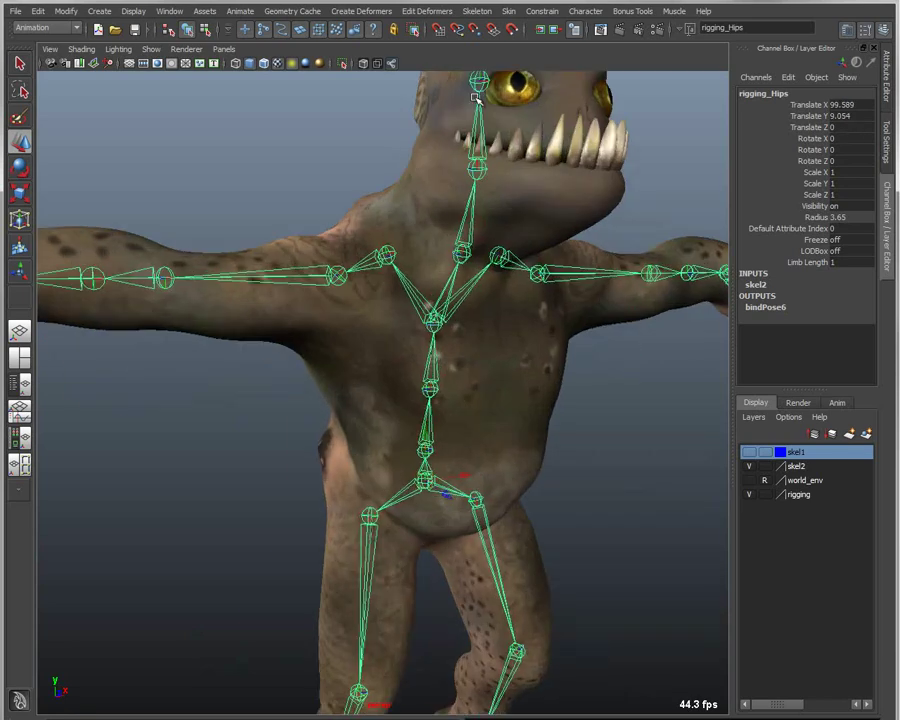
{"action": "left_click", "coordinate": [470, 122]}
{"action": "middle_click_drag", "start_coordinate": [570, 263], "coordinate": [543, 366], "text": "alt"}
{"action": "key", "text": "e"}
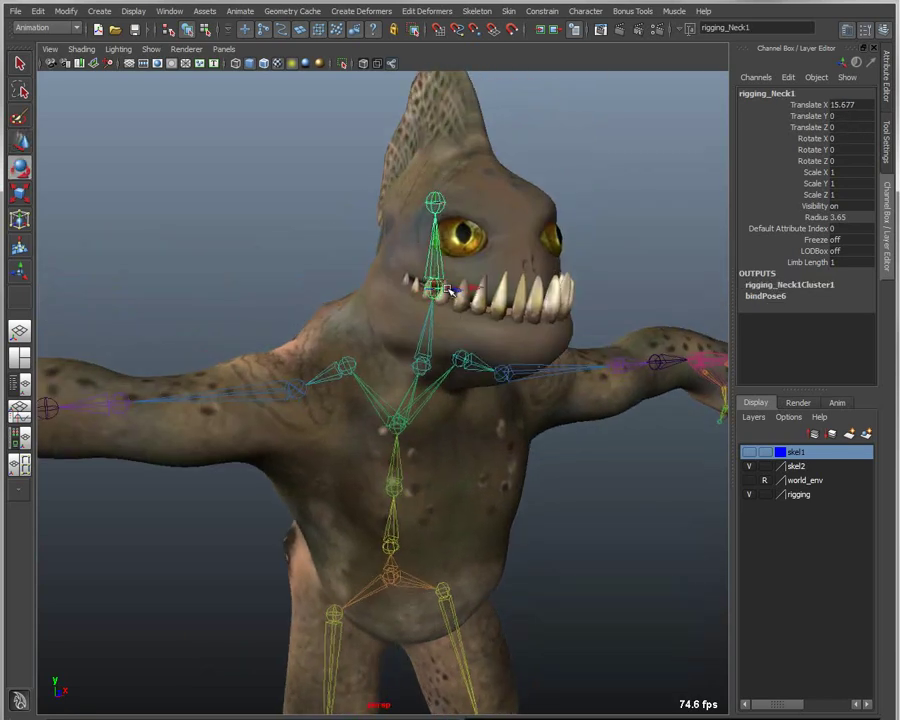
{"action": "left_click_drag", "start_coordinate": [450, 236], "coordinate": [446, 262]}
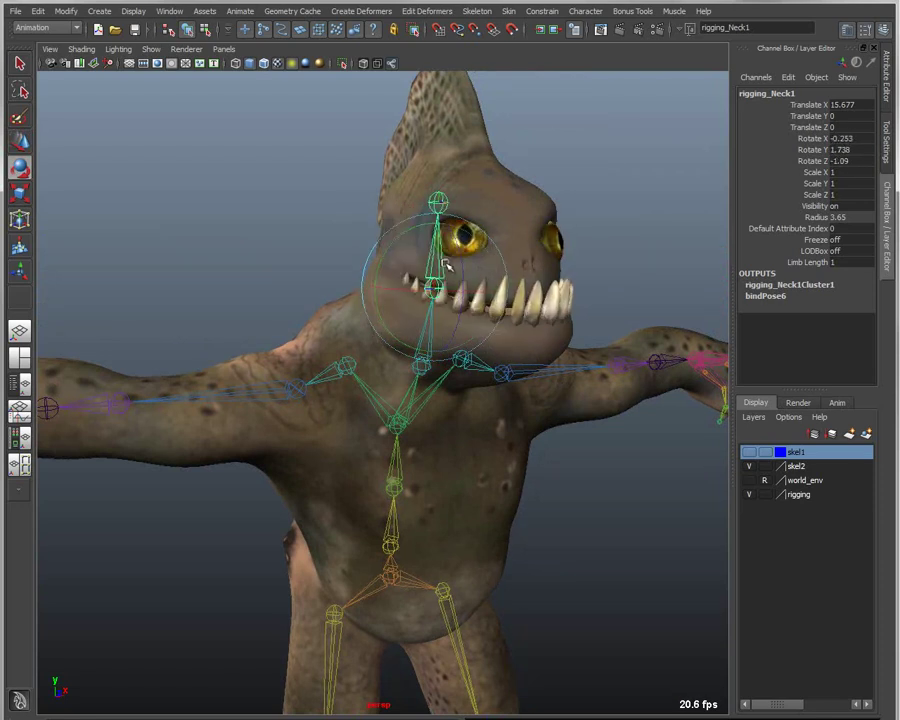
{"action": "key", "text": "ctrl+z"}
- Select the monster body mesh together with the skel2 skeleton from the hips and apply an Interactive Skin Bind
{"action": "right_click_drag", "start_coordinate": [532, 481], "coordinate": [351, 449], "text": "alt"}
{"action": "middle_click_drag", "start_coordinate": [351, 449], "coordinate": [345, 377], "text": "alt"}
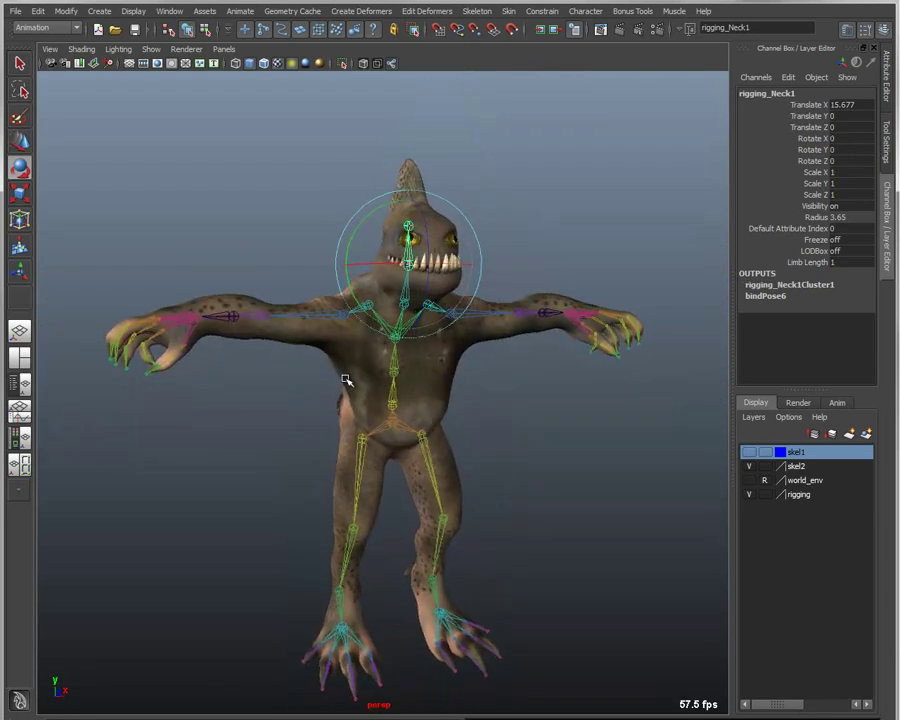
{"action": "left_click", "coordinate": [425, 391]}
{"action": "middle_click_drag", "start_coordinate": [482, 491], "coordinate": [482, 446], "text": "alt"}
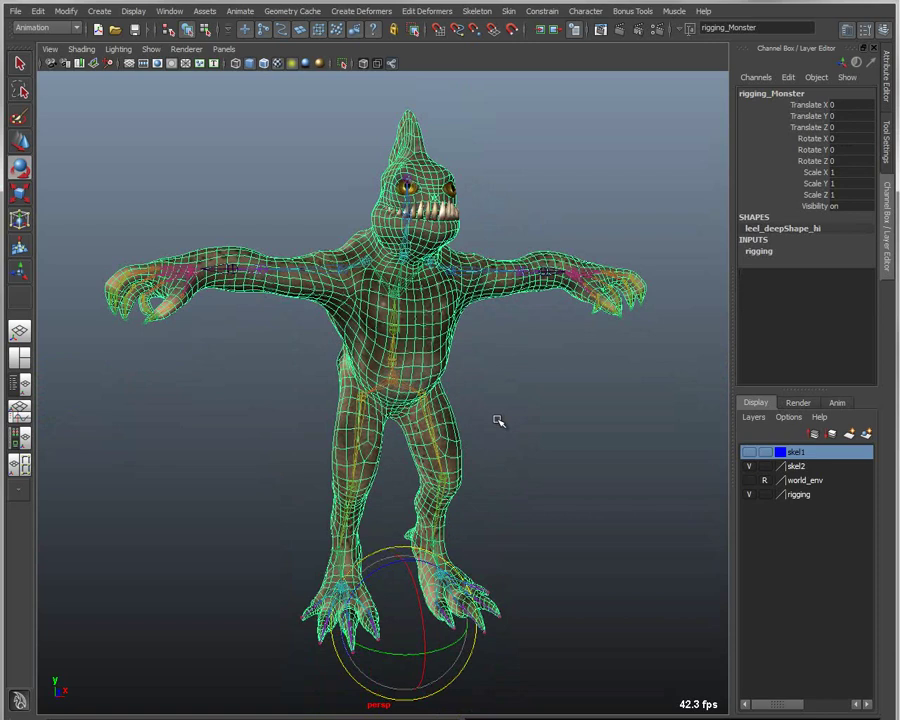
{"action": "left_click_drag", "start_coordinate": [386, 358], "coordinate": [462, 418], "text": "shift"}
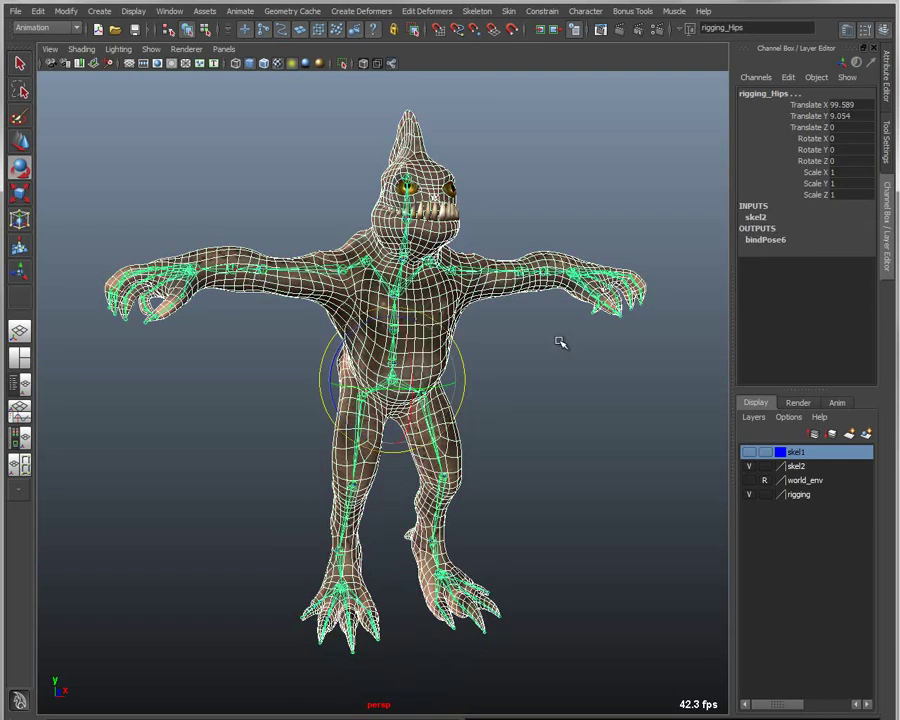
{"action": "left_click", "coordinate": [477, 11]}
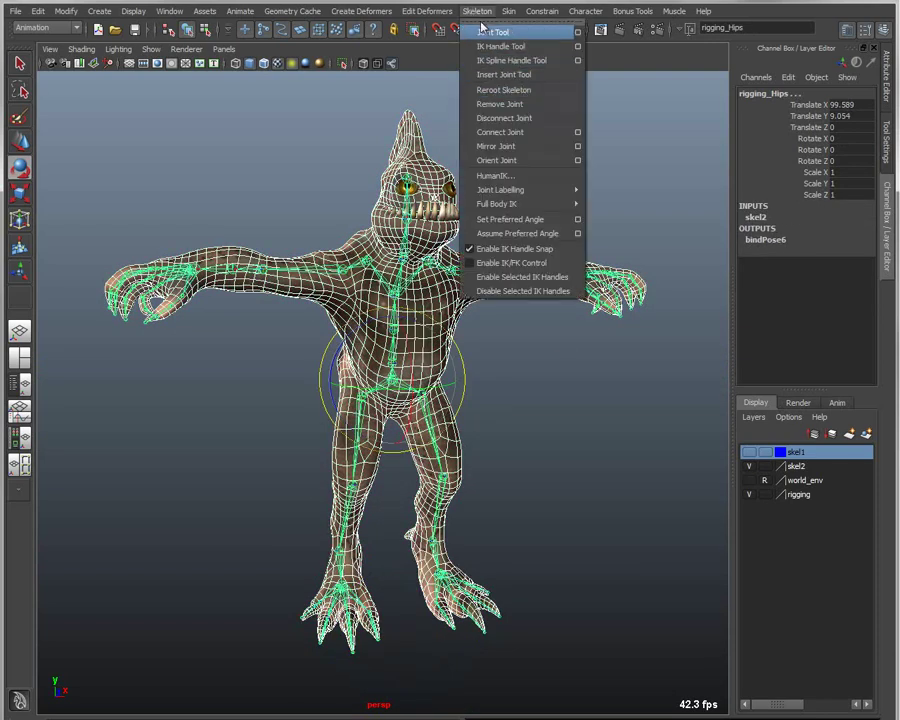
{"action": "mouse_move", "coordinate": [508, 12]}
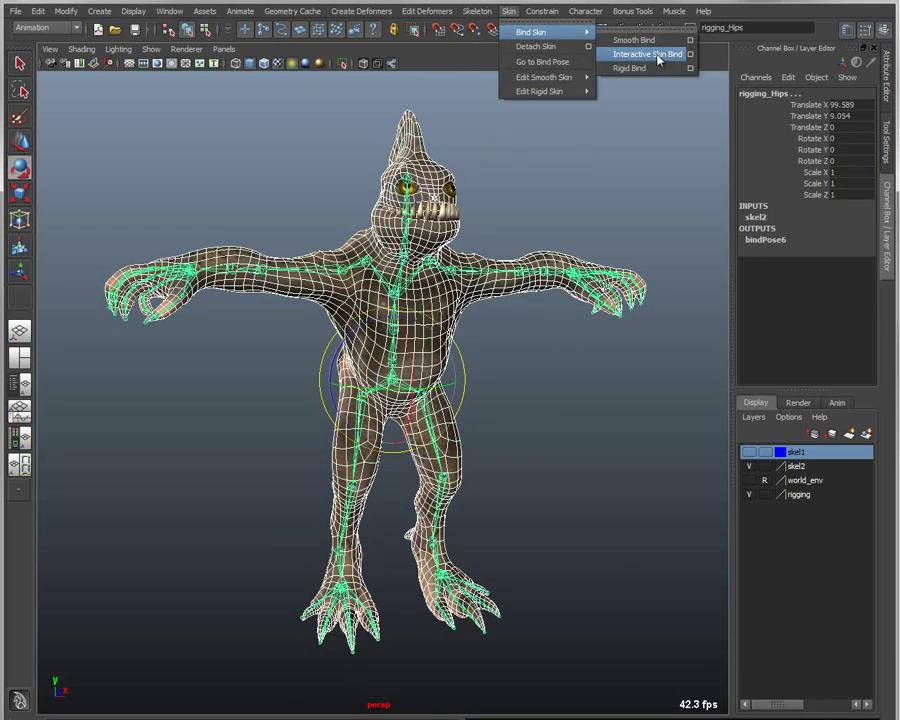
{"action": "left_click", "coordinate": [648, 54]}
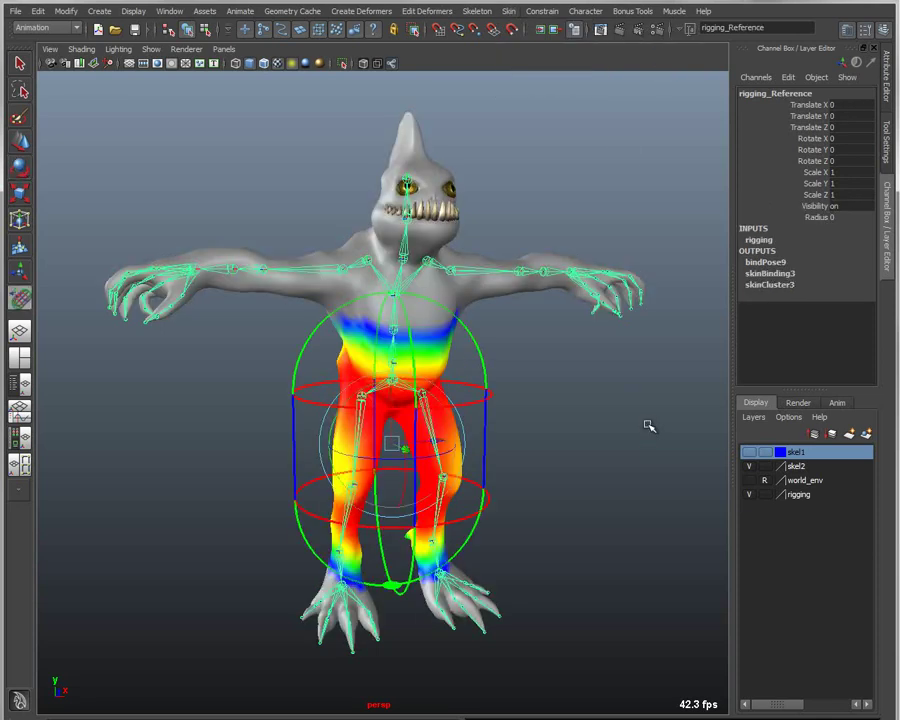
- Shorten the root reference joint's influence volume from its lower end up to around the knees, and clear the selection
{"action": "left_click_drag", "start_coordinate": [394, 556], "coordinate": [420, 488], "text": "alt"}
{"action": "middle_click_drag", "start_coordinate": [399, 492], "coordinate": [388, 518], "text": "alt"}
{"action": "right_click_drag", "start_coordinate": [388, 518], "coordinate": [508, 552], "text": "alt"}
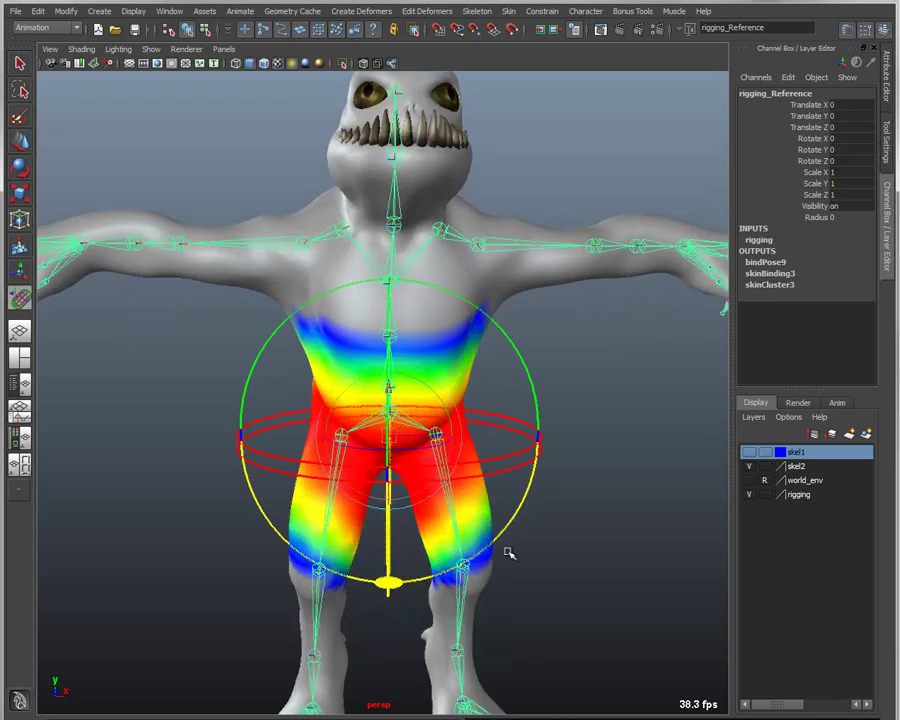
{"action": "left_click", "coordinate": [601, 494]}
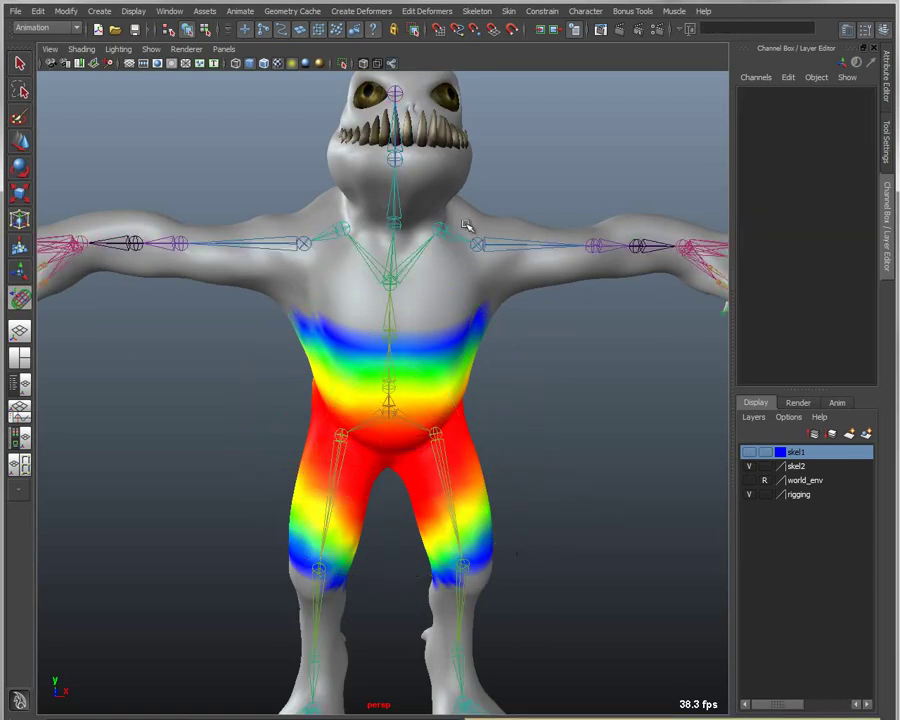
- Rotate the left upper leg joint to about 41.7 in Y to swing the thigh forward and test the skin deformation
{"action": "left_click", "coordinate": [430, 470]}
{"action": "left_click_drag", "start_coordinate": [508, 548], "coordinate": [512, 478], "text": "alt"}
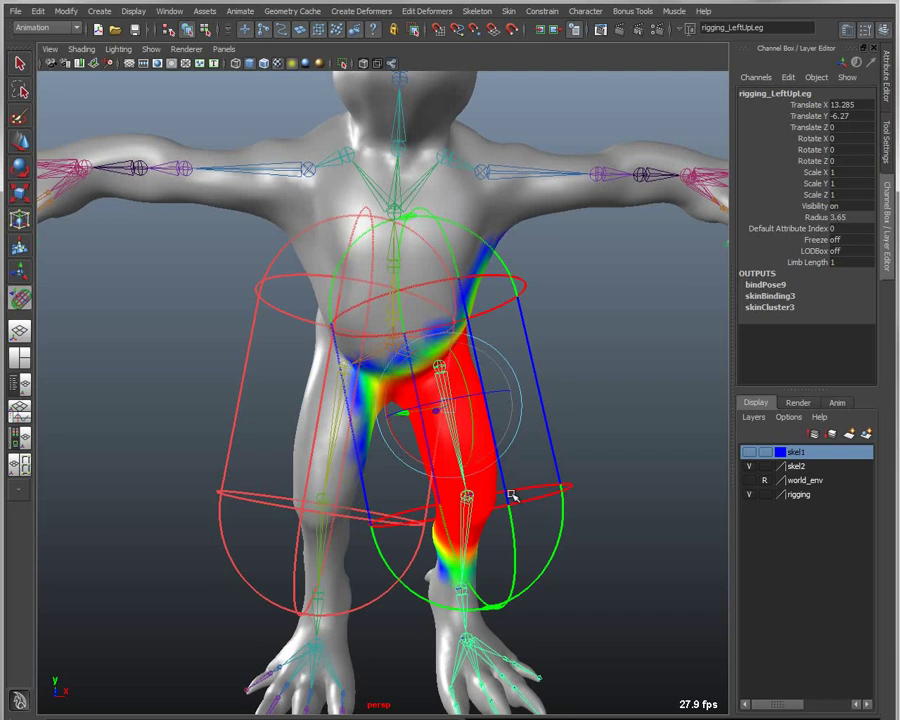
{"action": "key", "text": "e"}
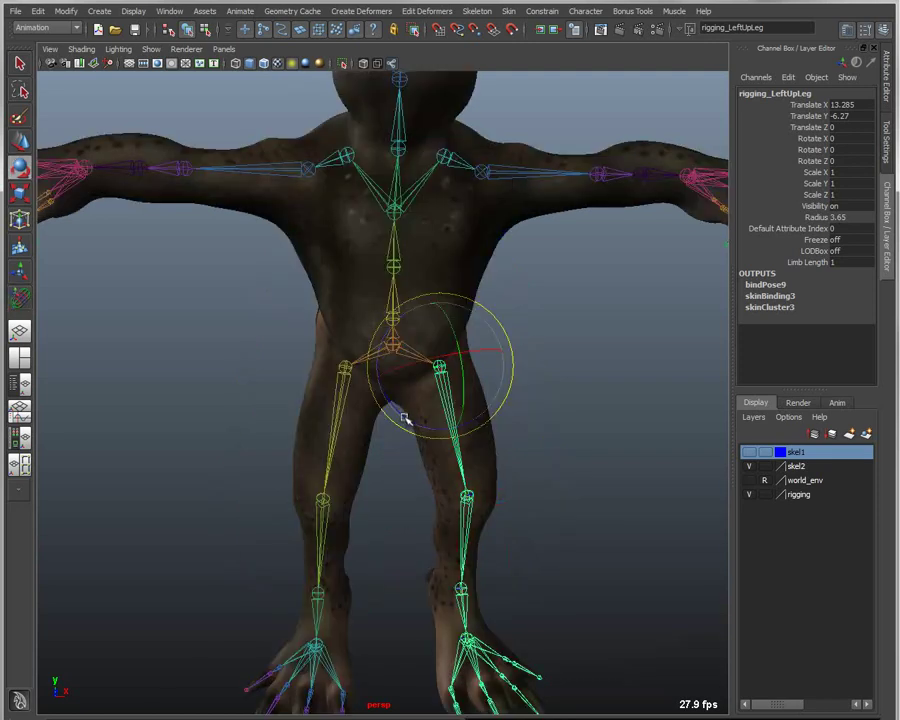
{"action": "left_click_drag", "start_coordinate": [405, 418], "coordinate": [414, 488]}
{"action": "key", "text": "ctrl+z"}
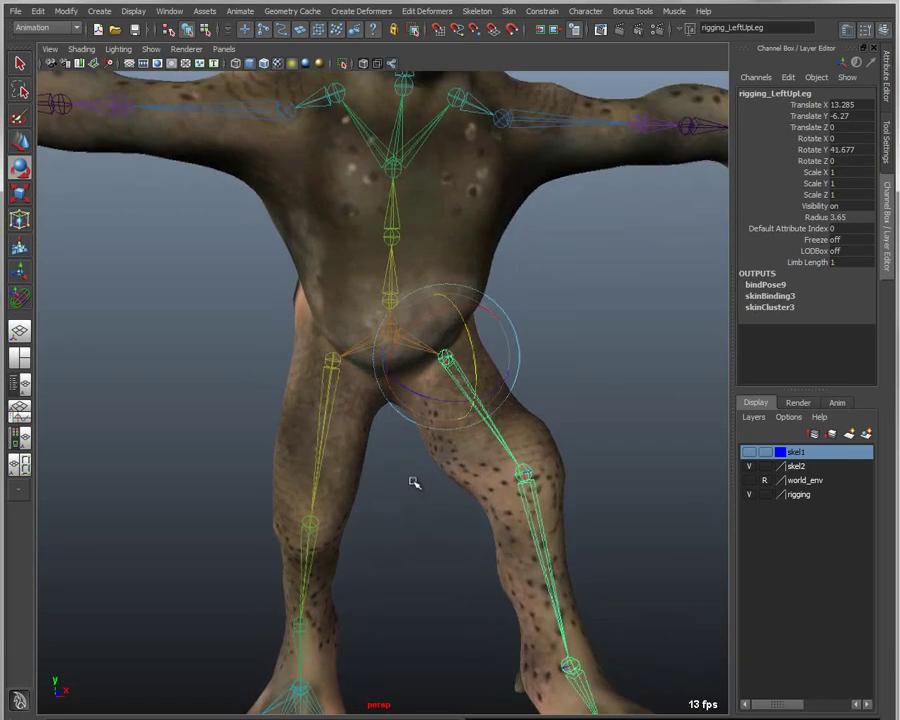
- Shorten the left upper leg joint's influence volume from its lower end so its weights fade out just below the knee
{"action": "key", "text": "y"}
{"action": "left_click_drag", "start_coordinate": [378, 479], "coordinate": [427, 484]}
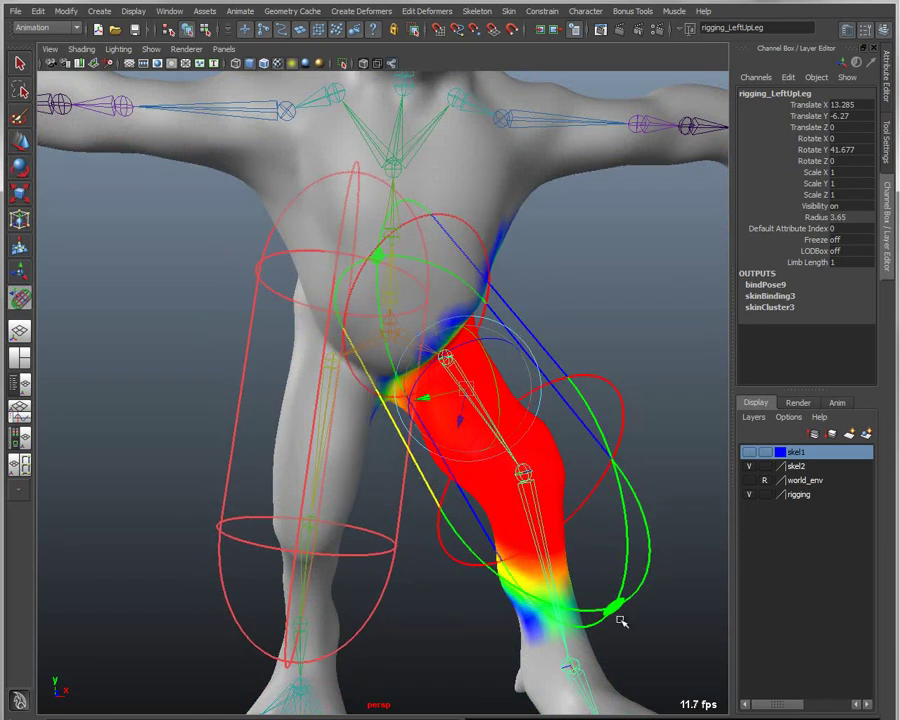
{"action": "left_click_drag", "start_coordinate": [621, 621], "coordinate": [563, 497]}
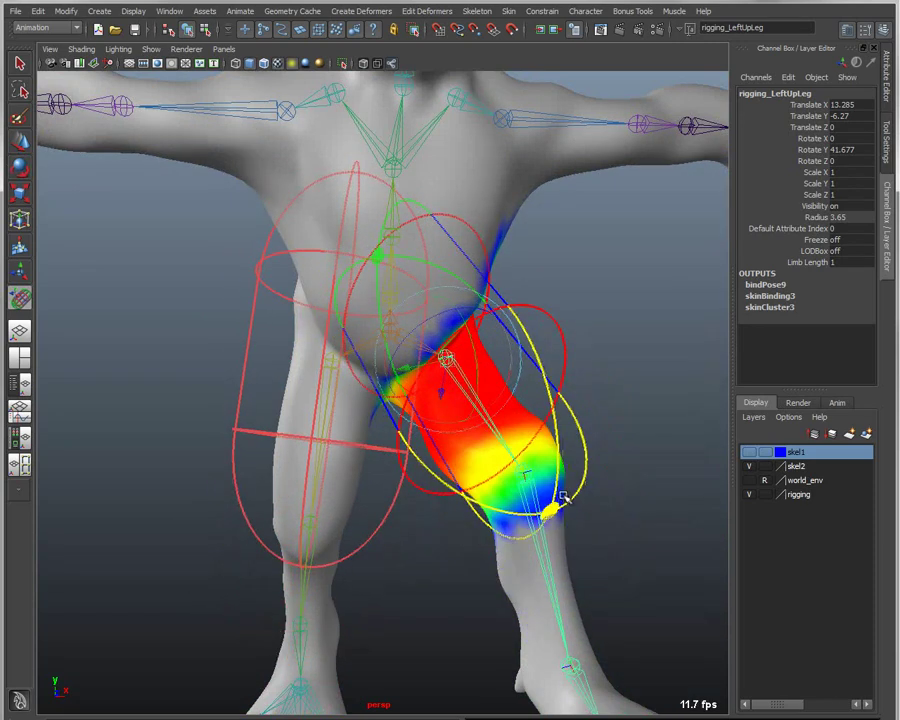
{"action": "left_click_drag", "start_coordinate": [380, 247], "coordinate": [472, 235]}
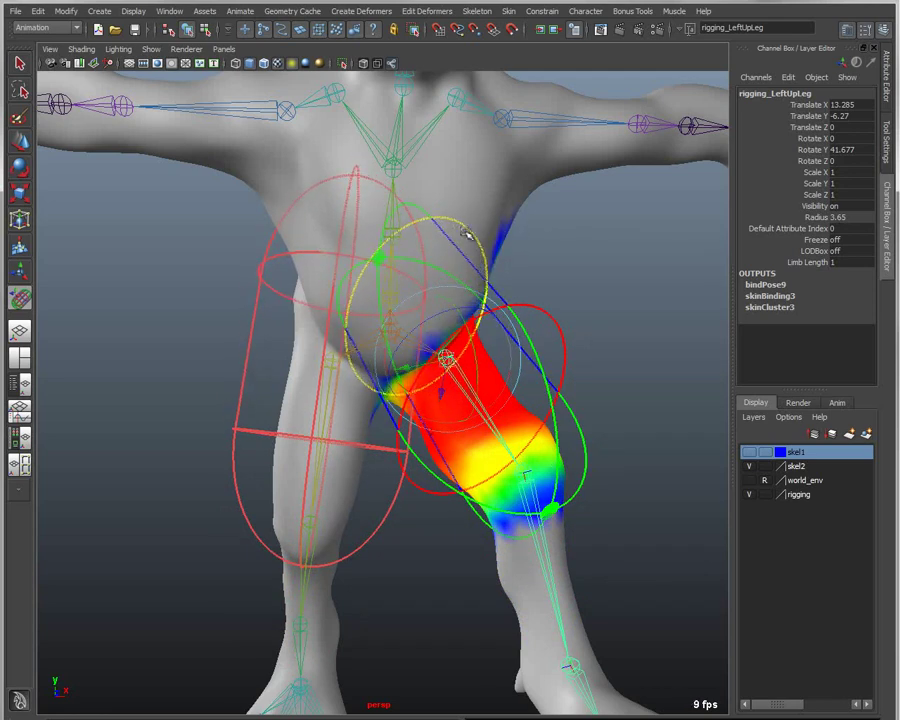
- Bend the left knee joint to about 35.2 in Z and pull the upper end of its influence volume down to the knee
{"action": "left_click_drag", "start_coordinate": [418, 437], "coordinate": [603, 484], "text": "alt"}
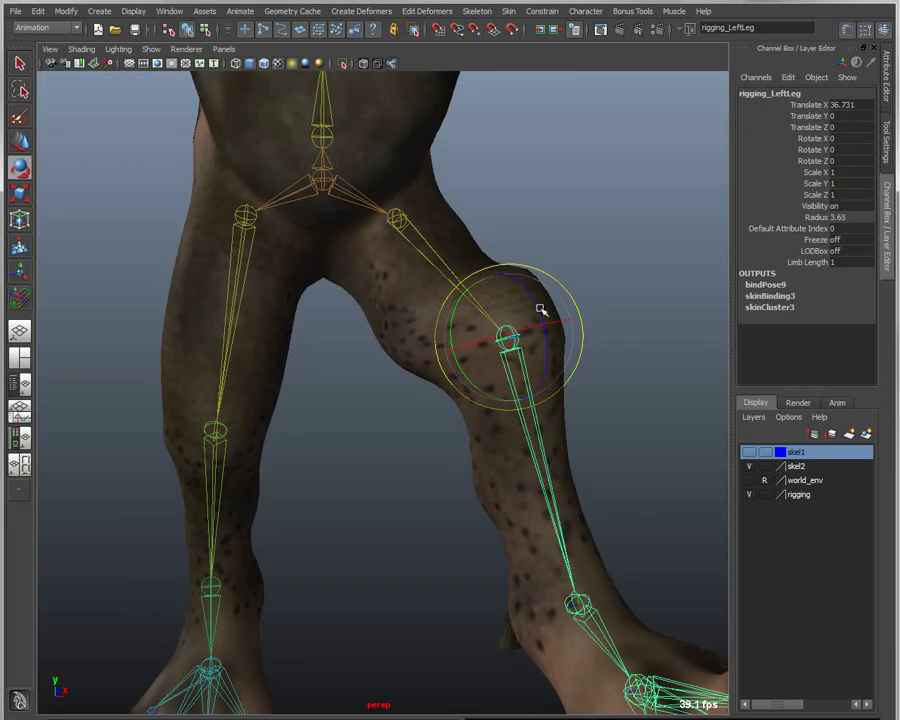
{"action": "left_click_drag", "start_coordinate": [544, 330], "coordinate": [549, 356]}
{"action": "left_click_drag", "start_coordinate": [556, 360], "coordinate": [590, 369], "text": "alt"}
{"action": "key", "text": "y"}
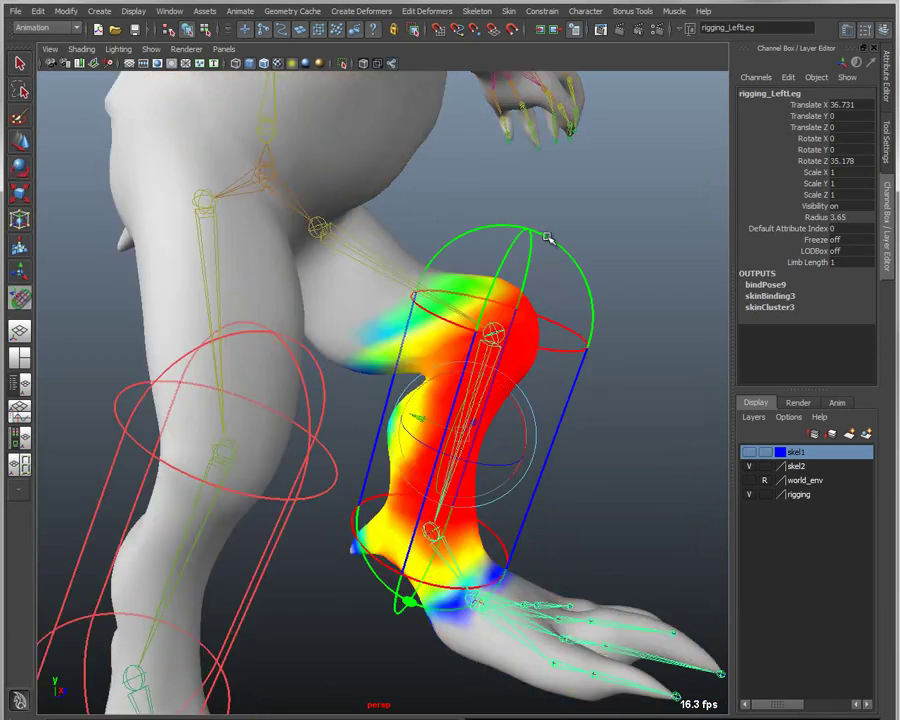
{"action": "left_click_drag", "start_coordinate": [547, 237], "coordinate": [512, 334]}
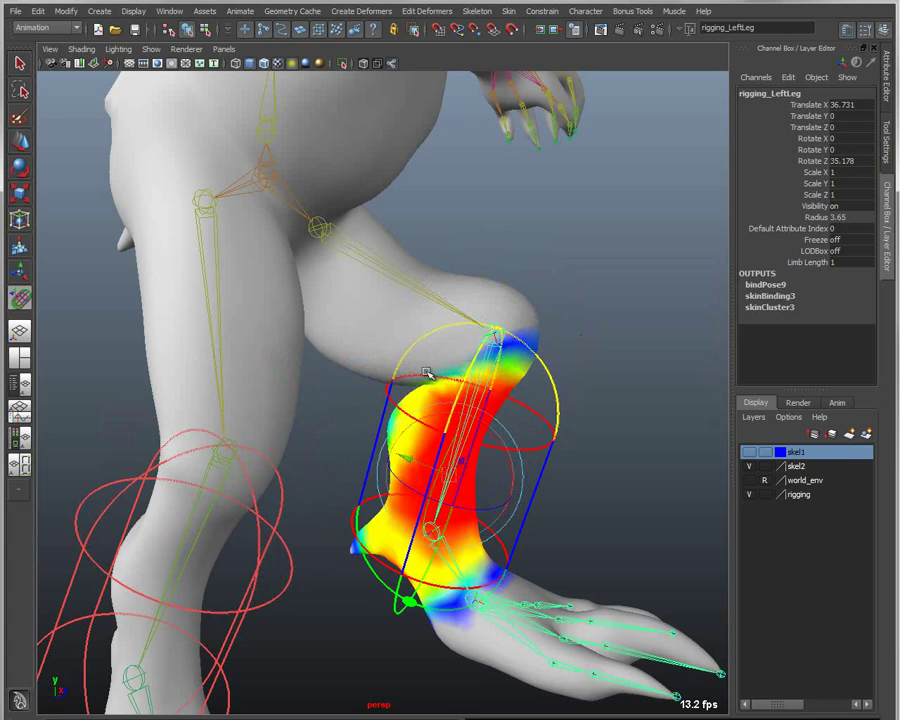
- Refine the knee end of the left upper leg's influence volume and narrow its lower ring
{"action": "left_click", "coordinate": [397, 271]}
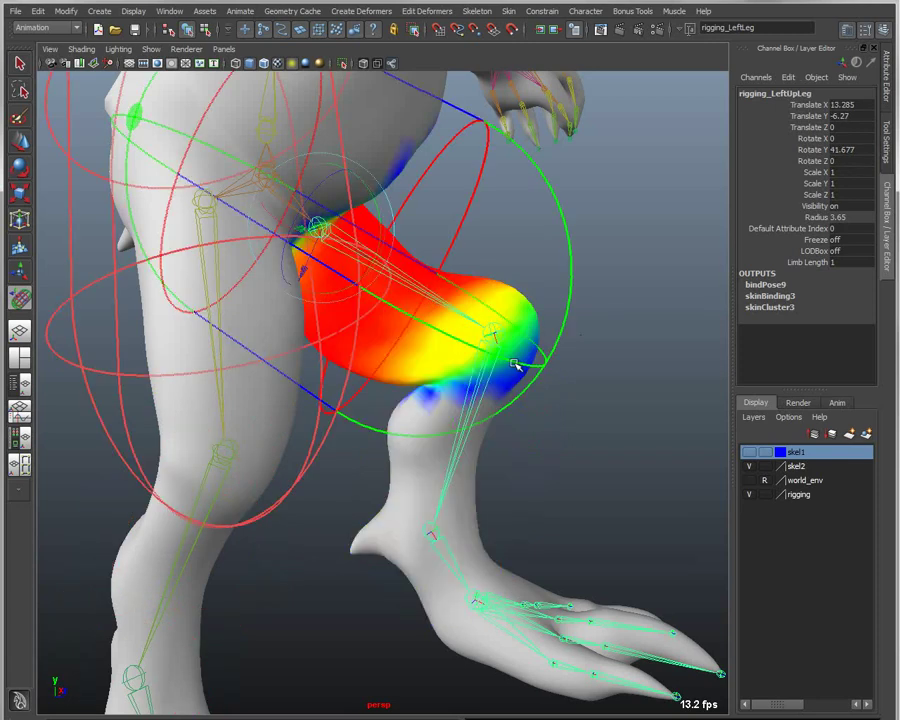
{"action": "left_click_drag", "start_coordinate": [510, 345], "coordinate": [562, 368]}
{"action": "left_click_drag", "start_coordinate": [473, 148], "coordinate": [428, 236]}
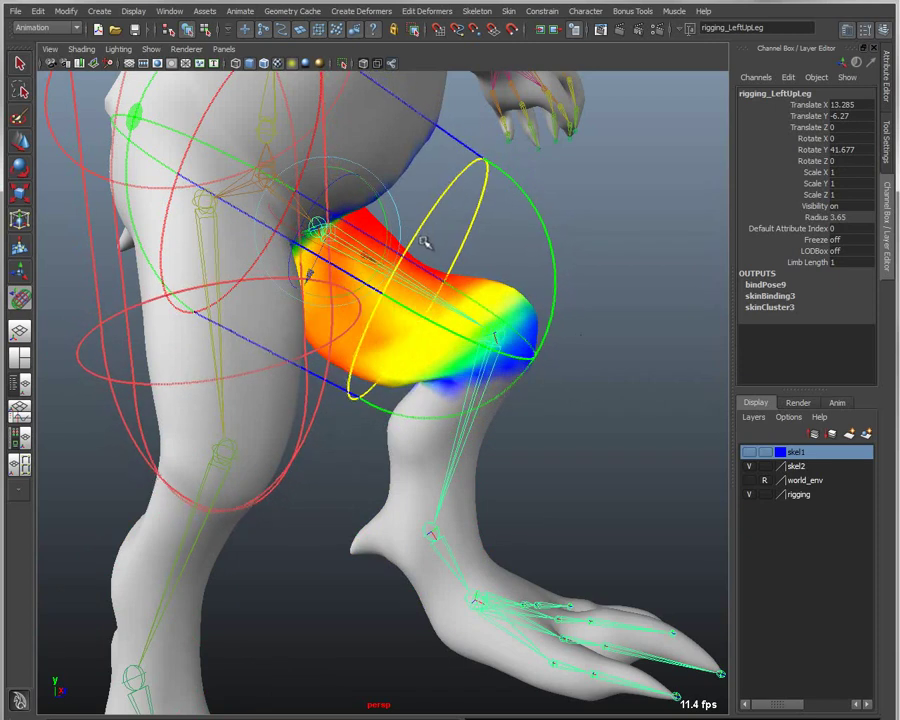
- Examine the left thigh's weights from several sides, leave influence volume editing, and check the whole bound monster from the front
{"action": "left_click_drag", "start_coordinate": [428, 416], "coordinate": [261, 432], "text": "alt"}
{"action": "left_click_drag", "start_coordinate": [295, 382], "coordinate": [331, 450], "text": "alt"}
{"action": "right_click_drag", "start_coordinate": [331, 450], "coordinate": [275, 406], "text": "alt"}
{"action": "left_click_drag", "start_coordinate": [275, 406], "coordinate": [434, 414], "text": "alt"}
{"action": "middle_click_drag", "start_coordinate": [382, 404], "coordinate": [386, 472], "text": "alt"}
{"action": "mouse_move", "coordinate": [386, 472]}
{"action": "left_mouse_down", "text": "alt"}
{"action": "mouse_move", "coordinate": [436, 476]}
{"action": "mouse_move", "coordinate": [402, 462]}
{"action": "left_mouse_up", "text": "alt"}
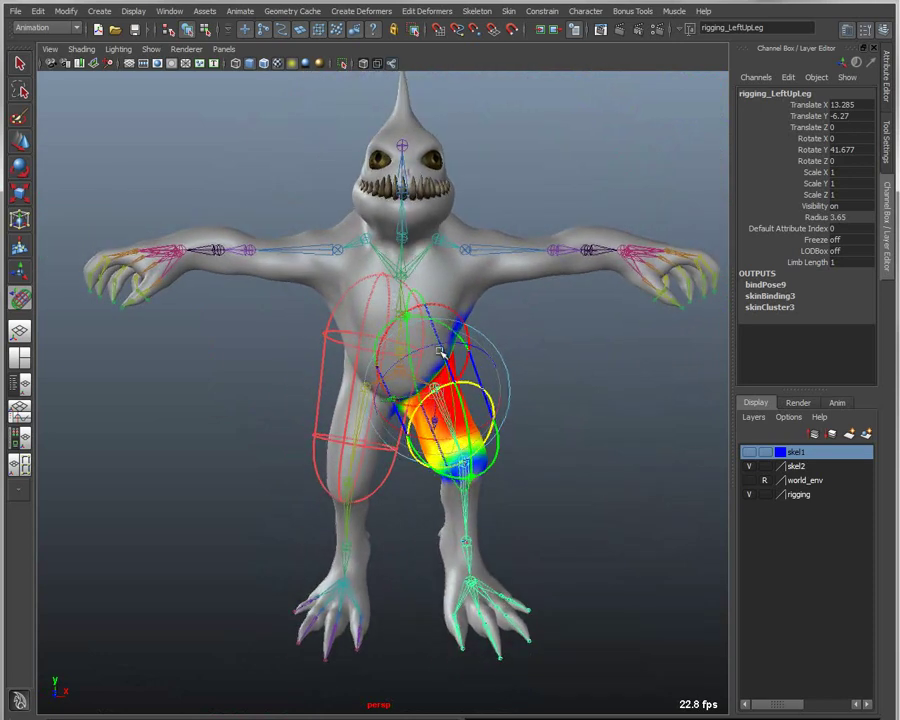
{"action": "key", "text": "q"}
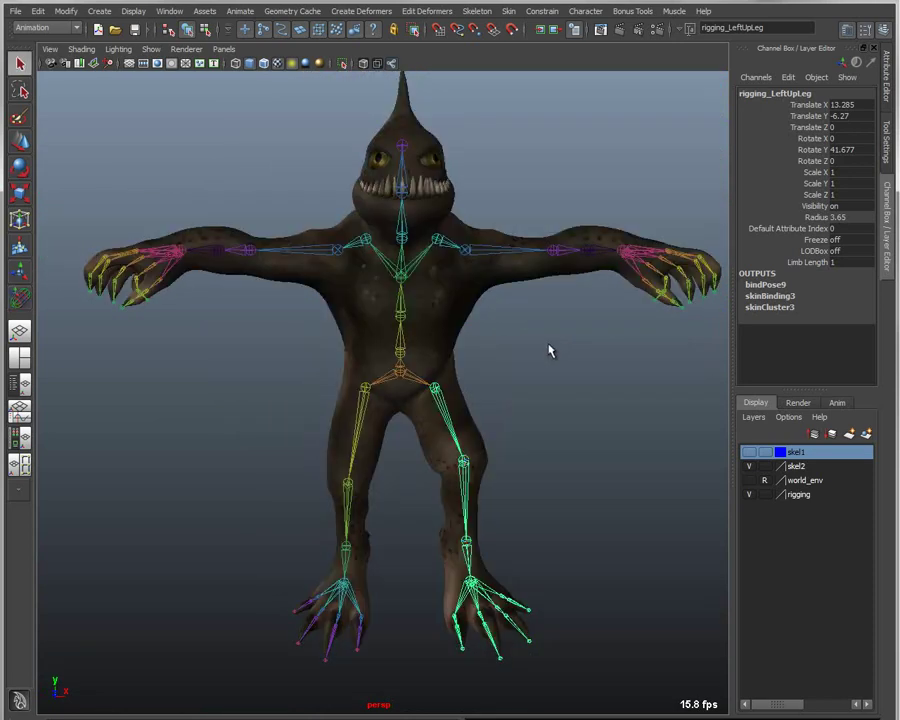
{"action": "right_click_drag", "start_coordinate": [508, 354], "coordinate": [458, 342], "text": "alt"}
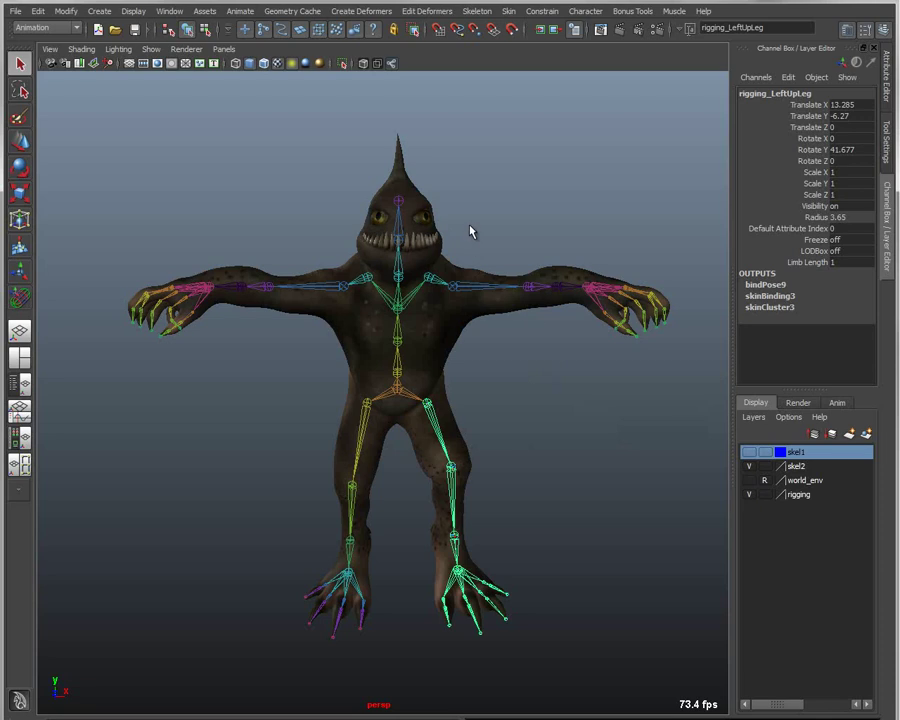
- Create an IK handle on the right leg from the upper leg joint to the ankle joint
{"action": "left_click", "coordinate": [479, 12]}
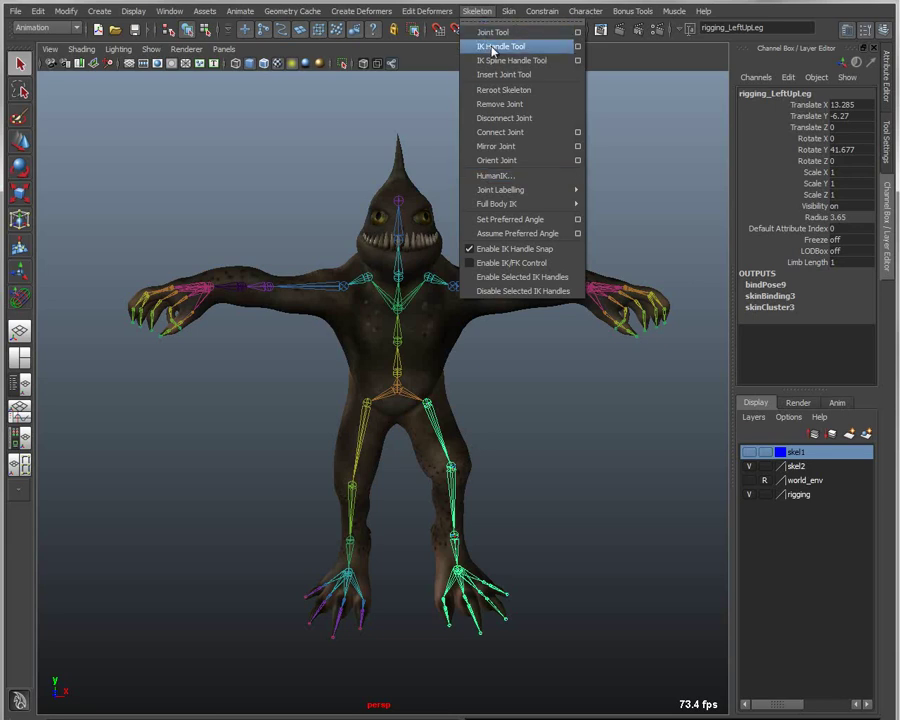
{"action": "left_click", "coordinate": [492, 47]}
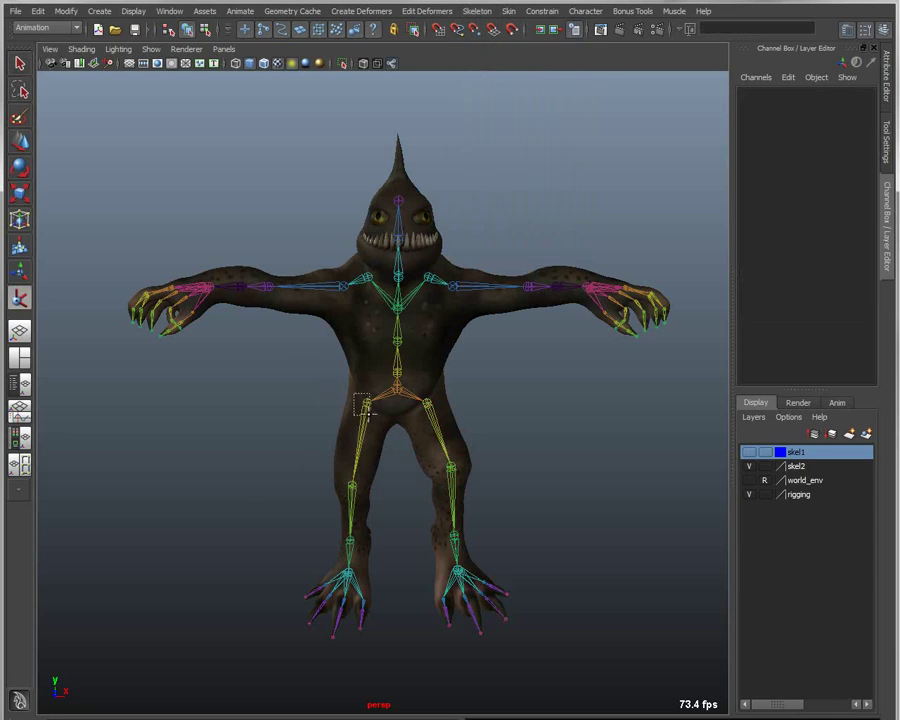
{"action": "left_click", "coordinate": [366, 403]}
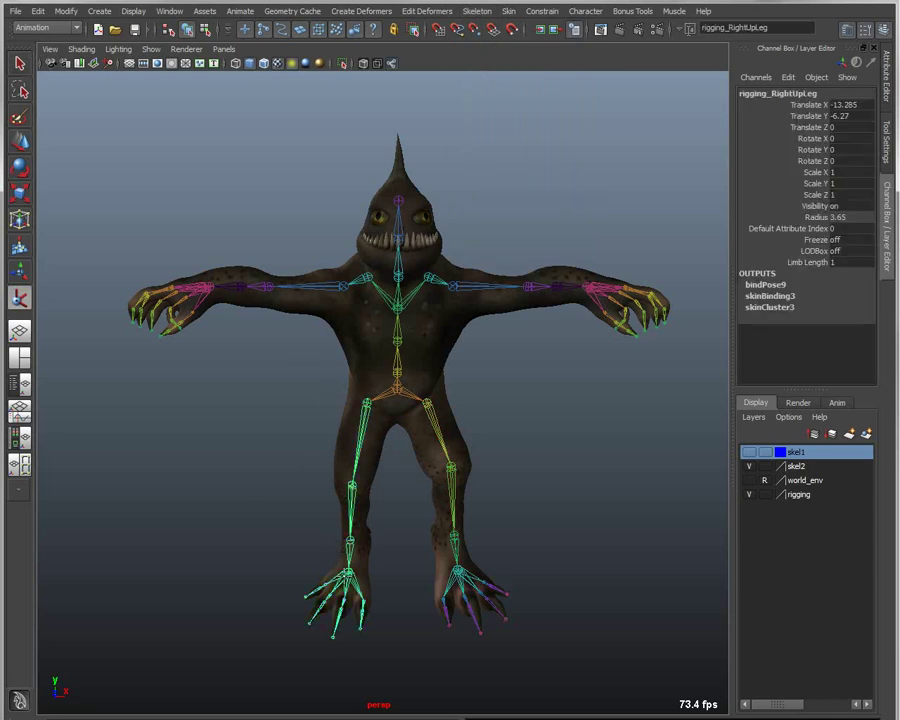
{"action": "left_click_drag", "start_coordinate": [310, 560], "coordinate": [424, 581], "text": "alt"}
{"action": "right_click_drag", "start_coordinate": [424, 581], "coordinate": [478, 603], "text": "alt"}
{"action": "middle_click_drag", "start_coordinate": [478, 603], "coordinate": [488, 498], "text": "alt"}
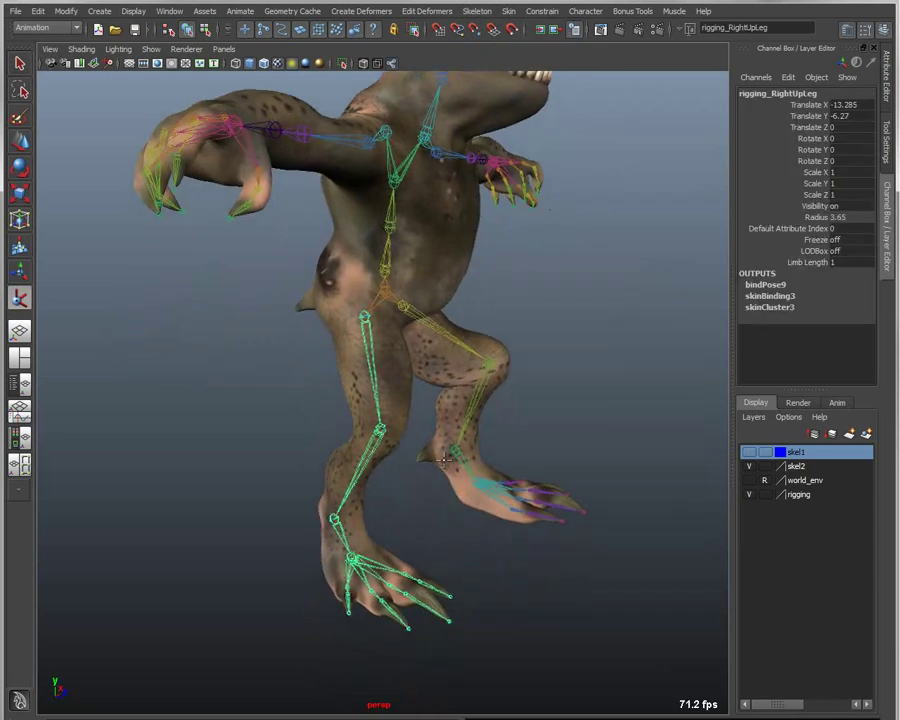
{"action": "left_click_drag", "start_coordinate": [305, 505], "coordinate": [362, 537]}
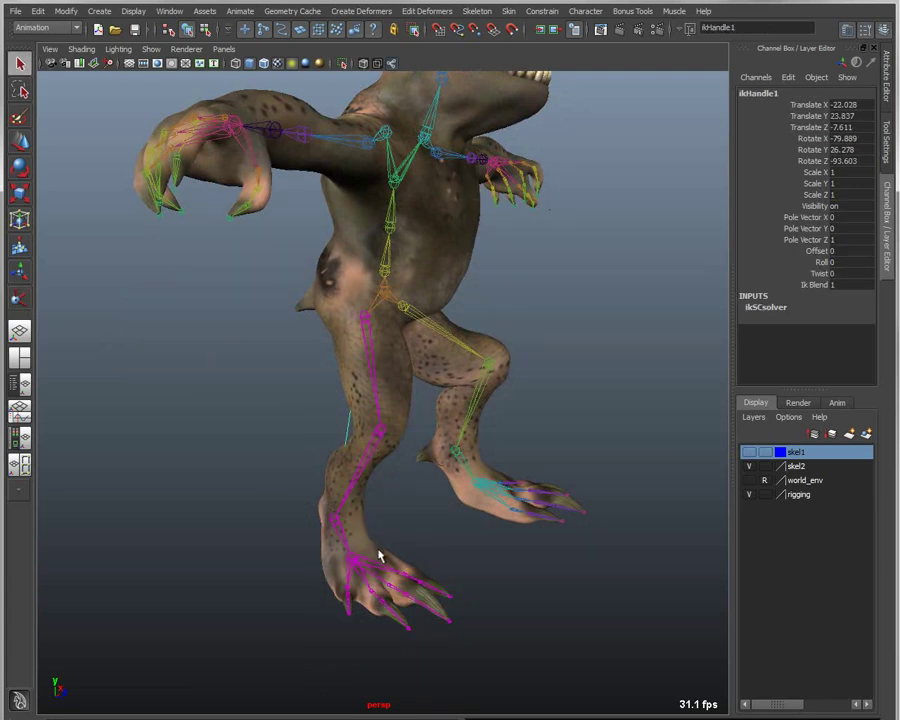
- Move the right leg's IK handle up and back to about -22.3, 33.2, -13.6 to bend the knee, and deselect it
{"action": "key", "text": "w"}
{"action": "left_click_drag", "start_coordinate": [335, 518], "coordinate": [352, 474]}
{"action": "middle_click_drag", "start_coordinate": [479, 469], "coordinate": [490, 536], "text": "alt"}
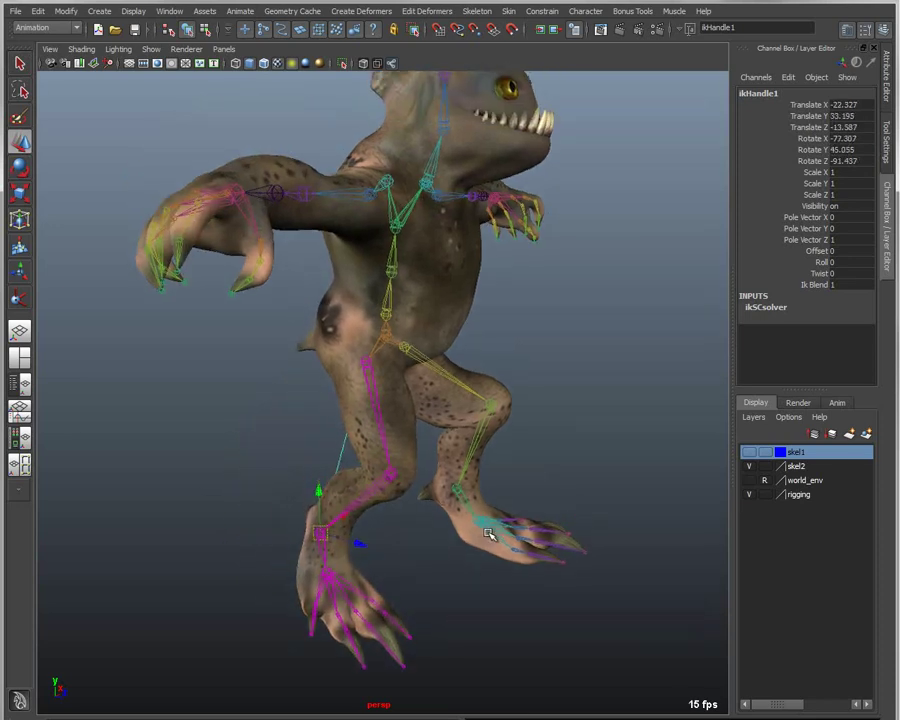
{"action": "right_click_drag", "start_coordinate": [490, 536], "coordinate": [432, 290], "text": "alt"}
{"action": "left_click_drag", "start_coordinate": [477, 470], "coordinate": [396, 463], "text": "alt"}
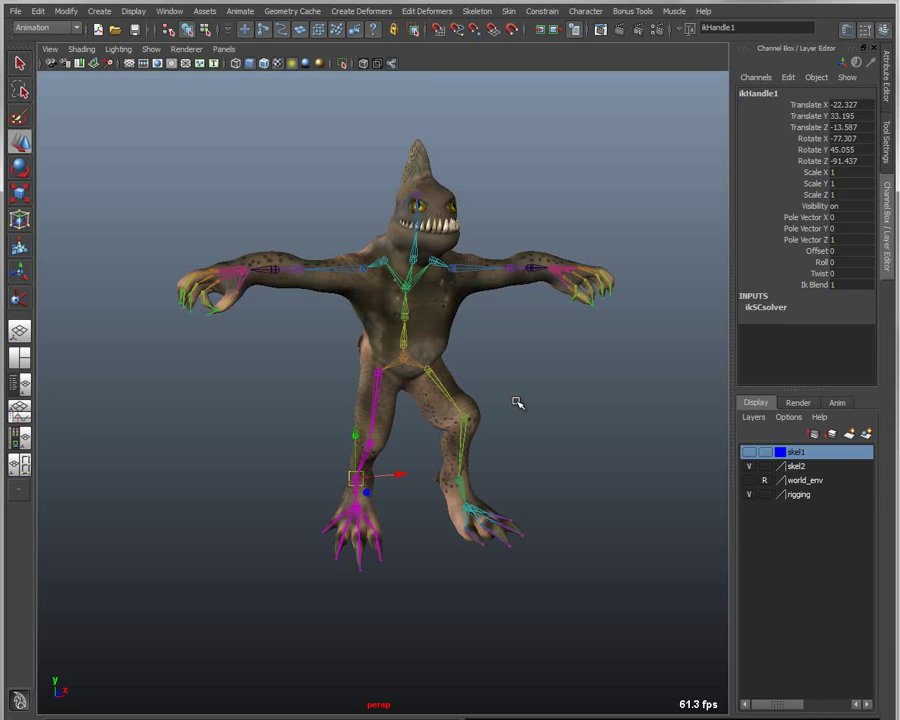
{"action": "middle_click_drag", "start_coordinate": [432, 486], "coordinate": [416, 510], "text": "alt"}
{"action": "right_click_drag", "start_coordinate": [416, 510], "coordinate": [475, 511], "text": "alt"}
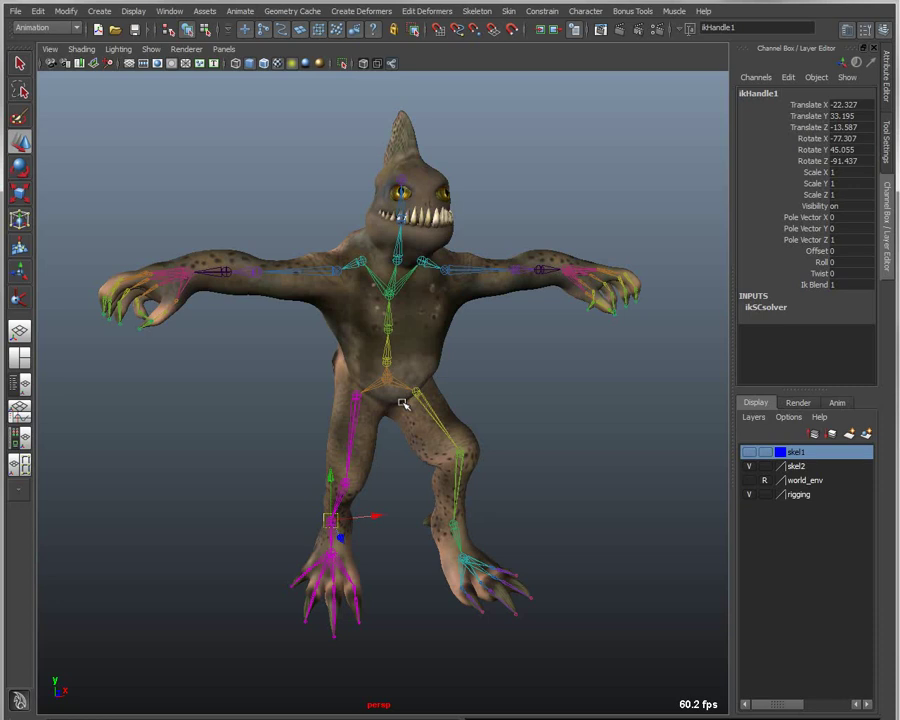
{"action": "left_click", "coordinate": [518, 364]}
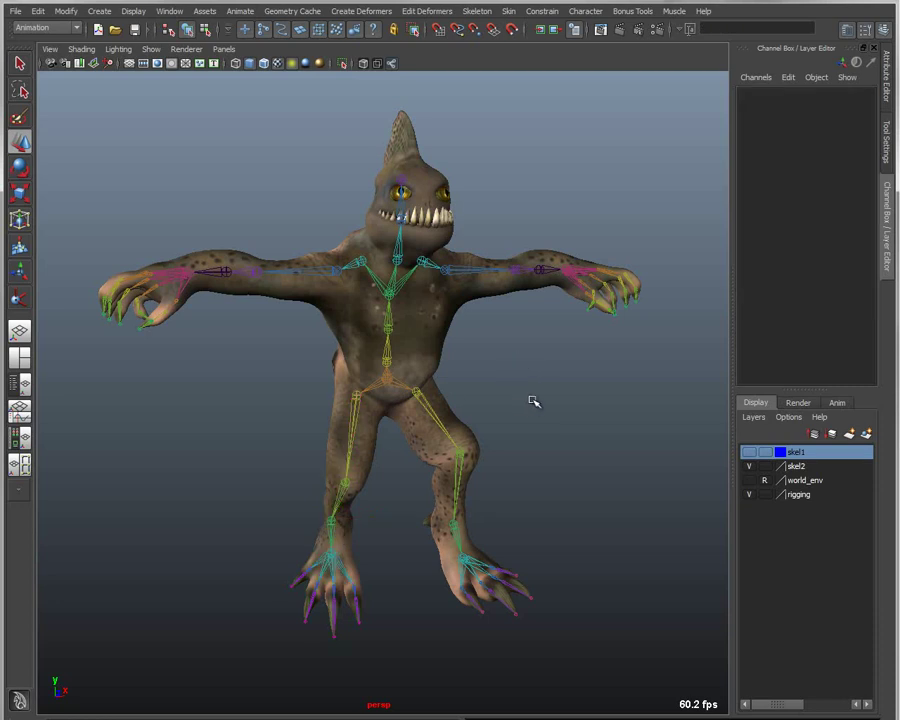
- Select the monster mesh together with its skeleton and start exporting the selection with the FBX export file type
{"action": "left_click_drag", "start_coordinate": [514, 454], "coordinate": [492, 450], "text": "alt"}
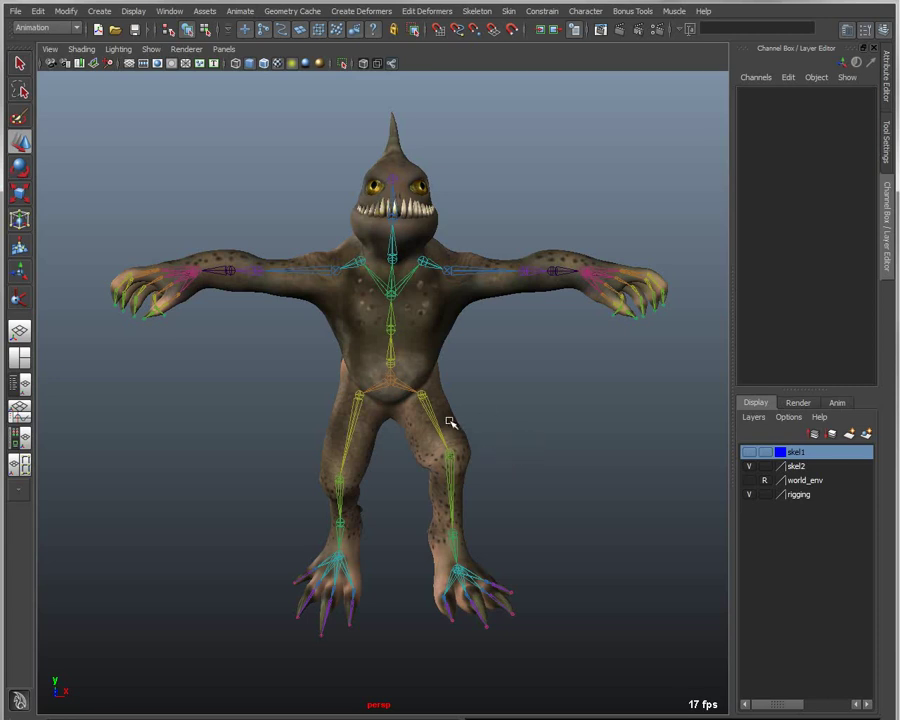
{"action": "left_click", "coordinate": [449, 422]}
{"action": "left_click", "coordinate": [420, 311]}
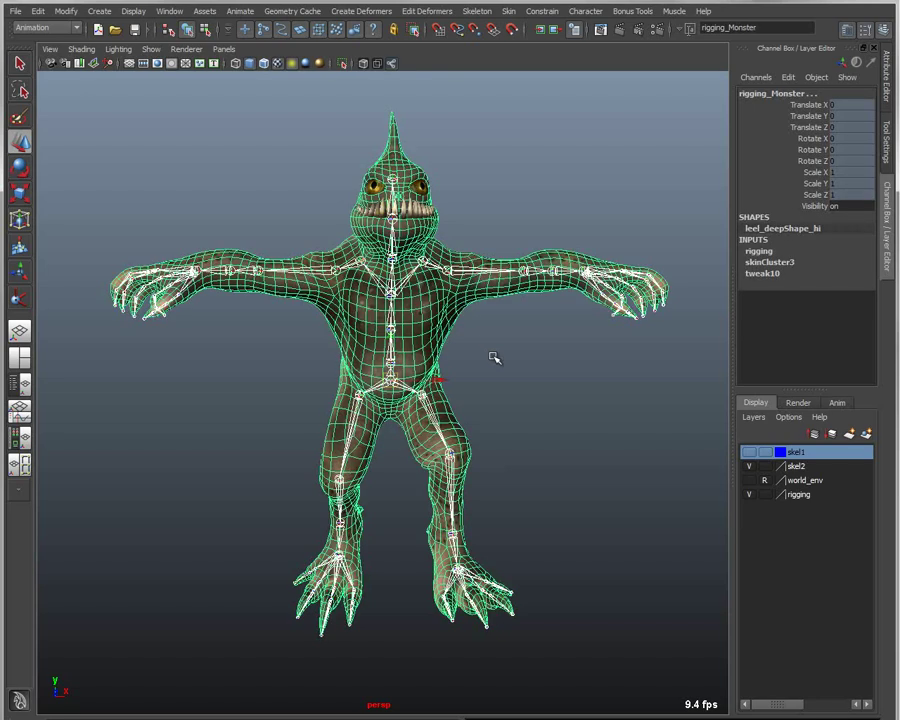
{"action": "left_click", "coordinate": [16, 12]}
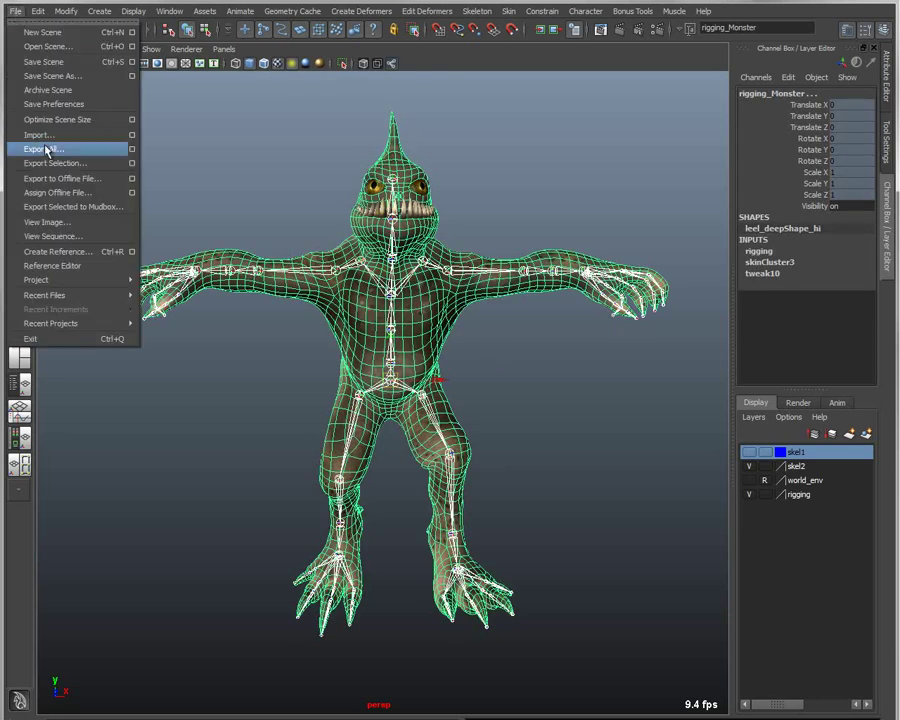
{"action": "left_click", "coordinate": [132, 163]}
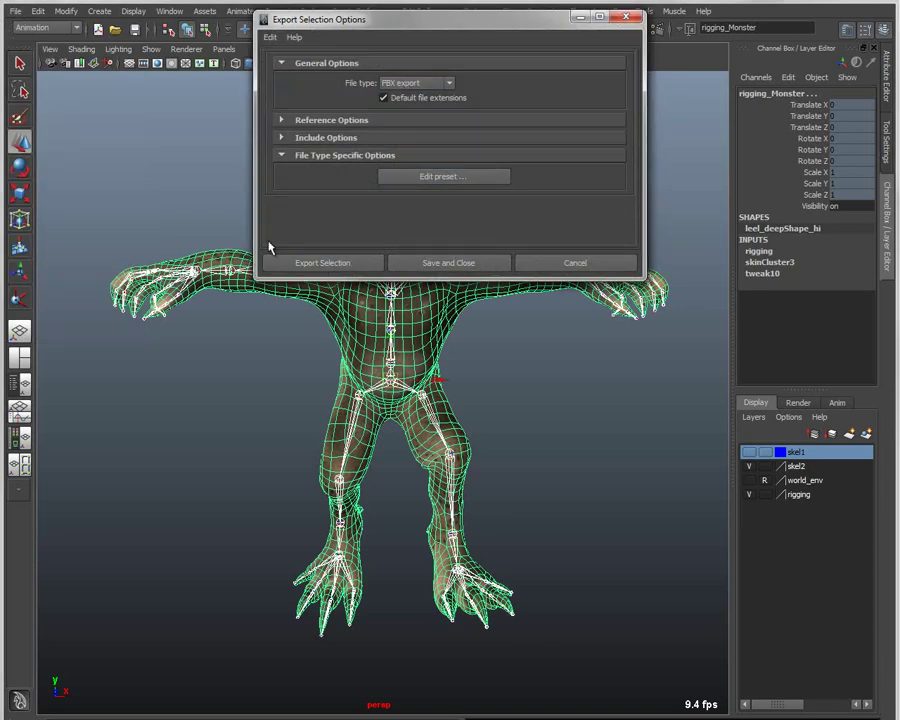
{"action": "left_click", "coordinate": [293, 262]}
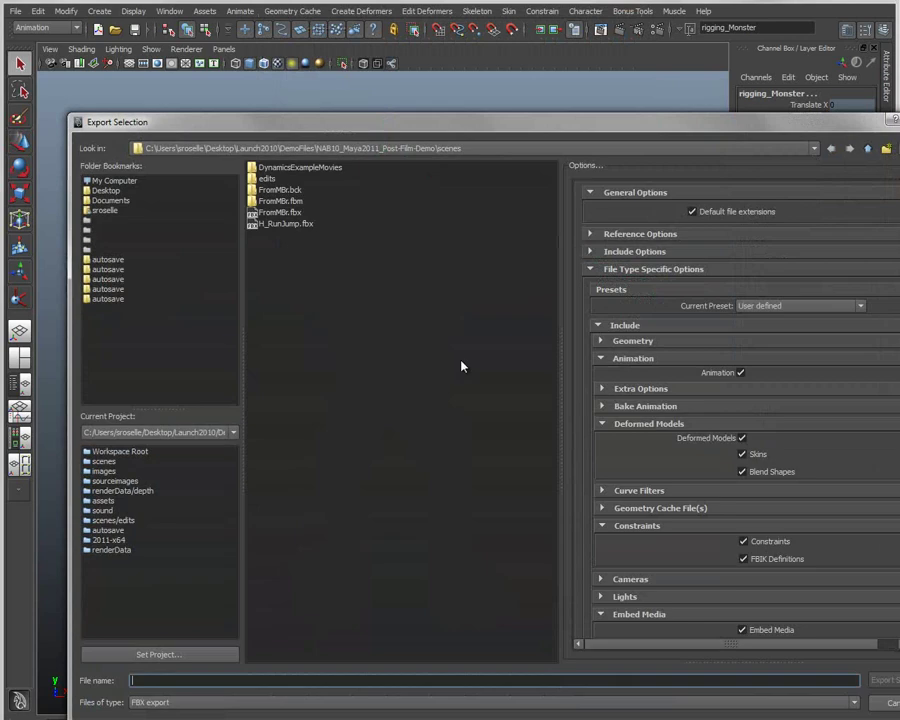
- Export the selected monster and skeleton as Character.fbx into the scenes folder, including animation, skins, blend shapes and constraints
{"action": "left_click_drag", "start_coordinate": [610, 73], "coordinate": [553, 97]}
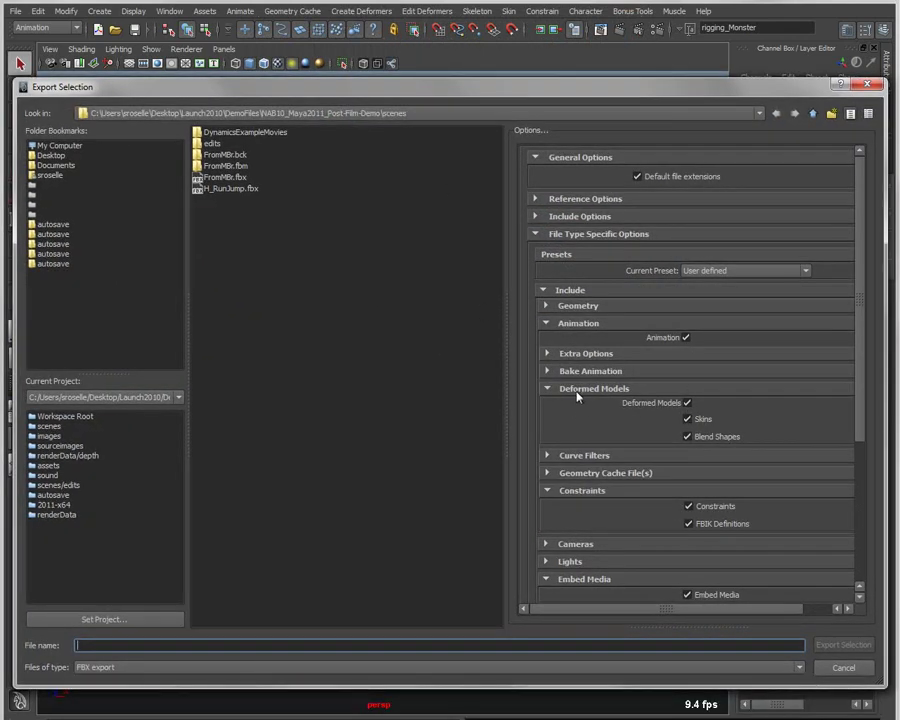
{"action": "left_click", "coordinate": [687, 436]}
{"action": "type", "text": "Character.fbx"}
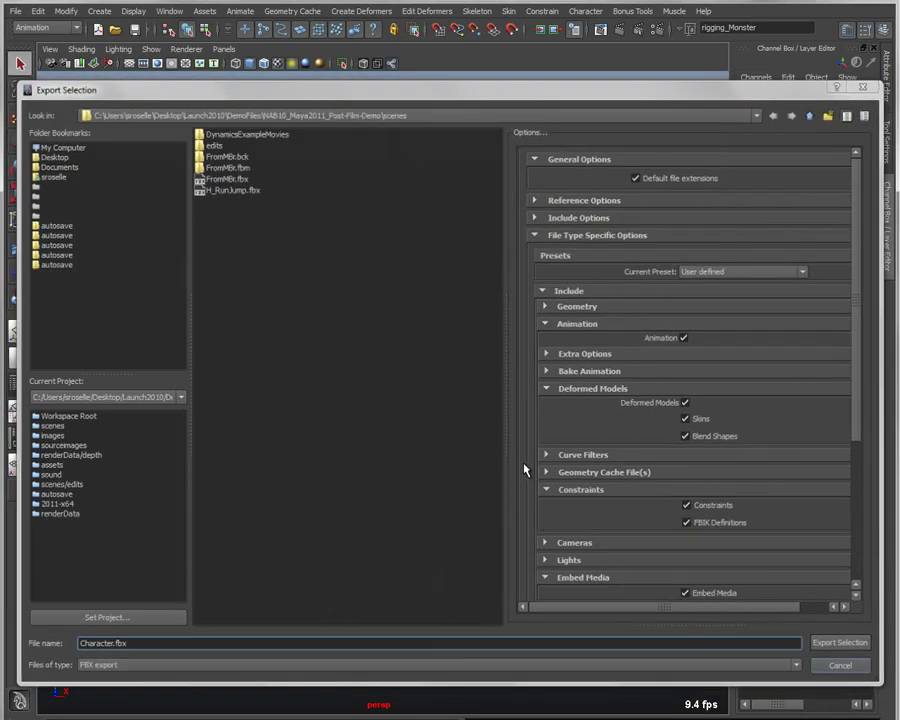
{"action": "key", "text": "Return"}
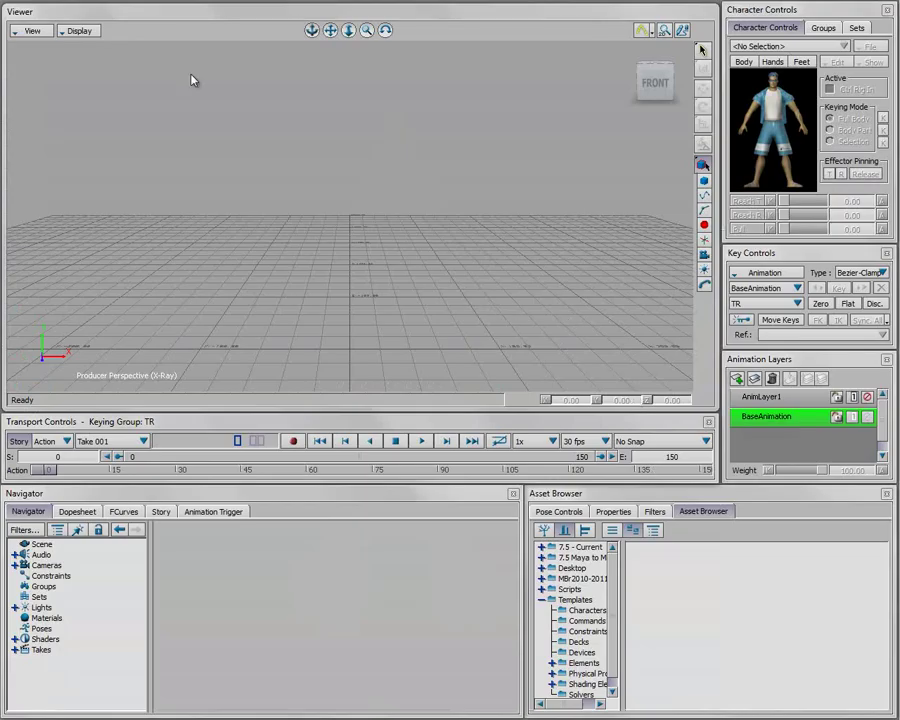
- Switch to MotionBuilder and open Character.fbx from the scenes folder with all elements and Take 001
{"action": "left_click", "coordinate": [9, 2]}
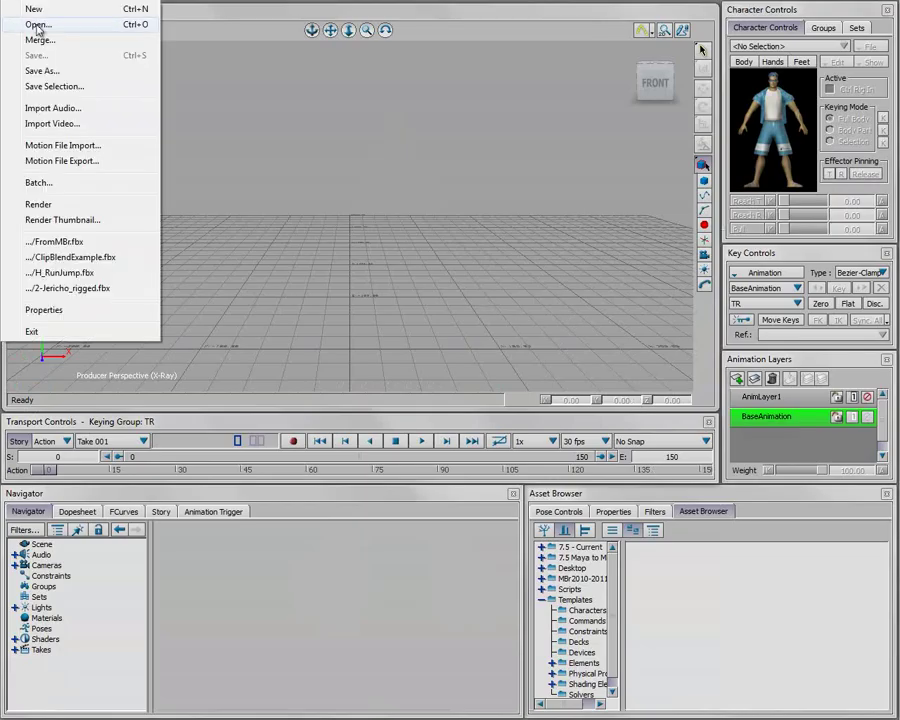
{"action": "left_click", "coordinate": [37, 28]}
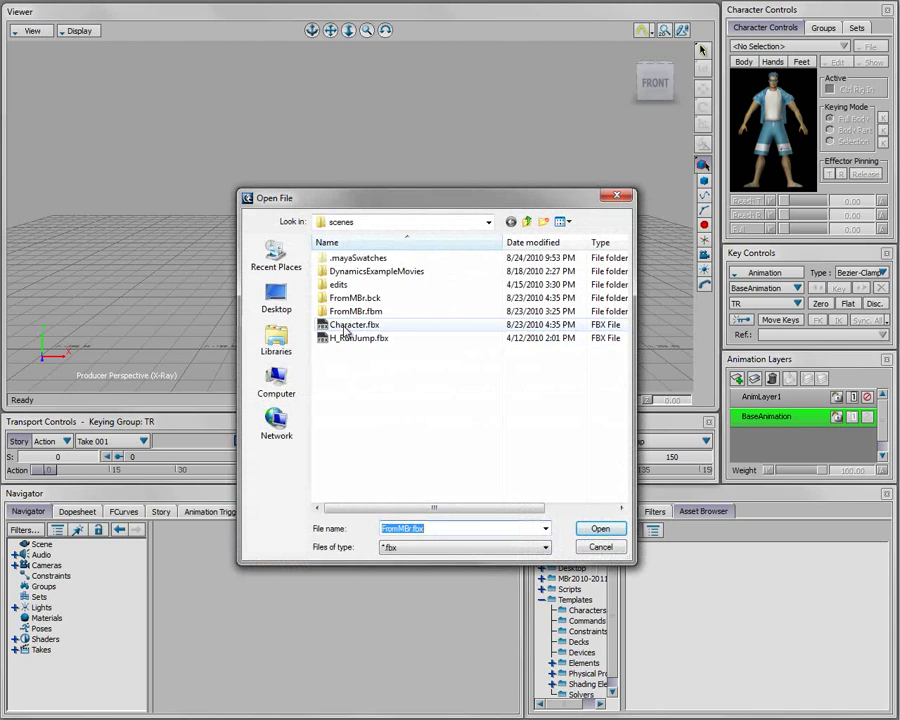
{"action": "double_click", "coordinate": [346, 331]}
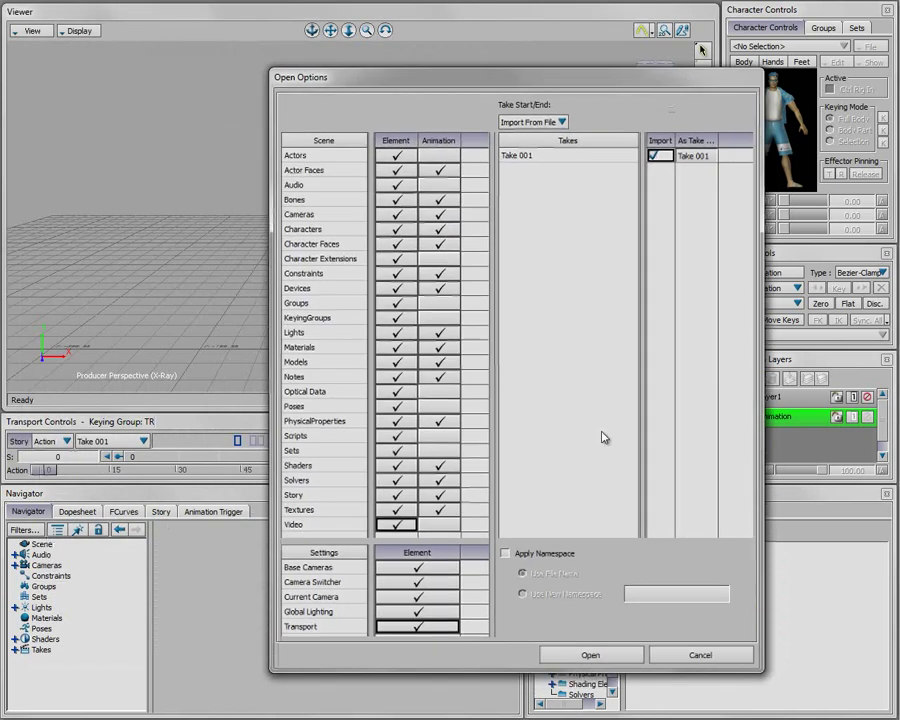
{"action": "left_click", "coordinate": [594, 652]}
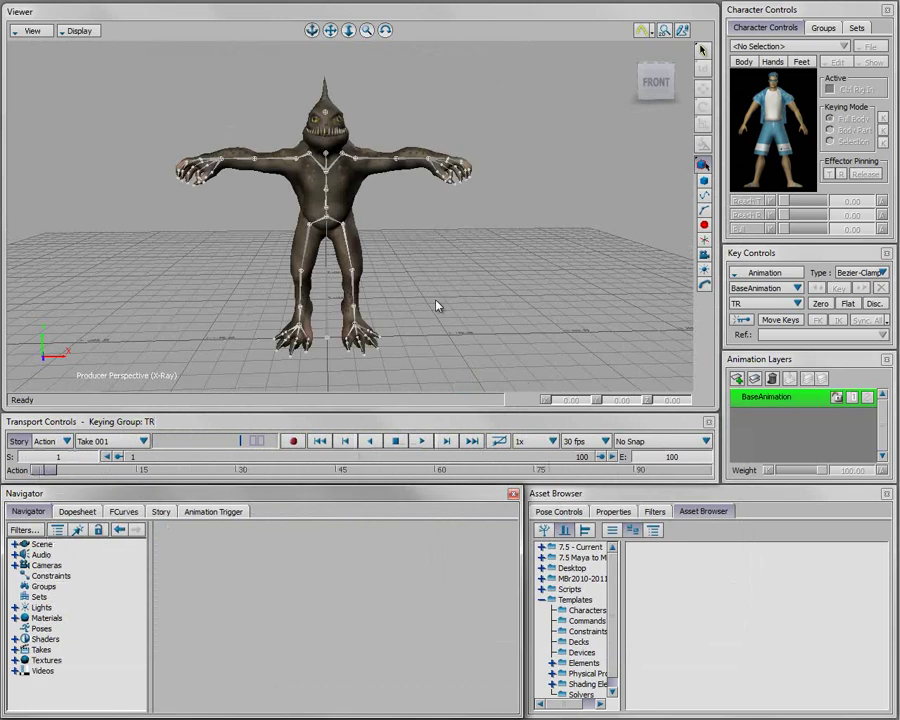
- Try moving the monster by its hik_Reference node to about -20, -1.6, -12.2, and undo the move
{"action": "mouse_move", "coordinate": [380, 283]}
{"action": "left_mouse_down", "text": "shift"}
{"action": "mouse_move", "coordinate": [455, 320]}
{"action": "mouse_move", "coordinate": [475, 306]}
{"action": "mouse_move", "coordinate": [362, 308]}
{"action": "mouse_move", "coordinate": [368, 287]}
{"action": "left_mouse_up", "text": "shift"}
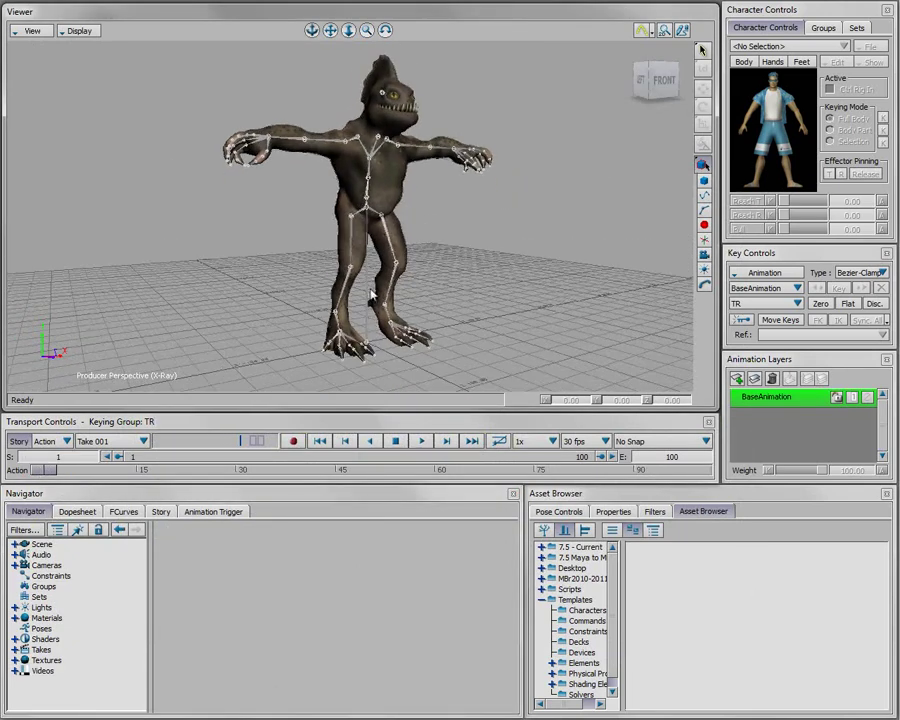
{"action": "left_click", "coordinate": [368, 343]}
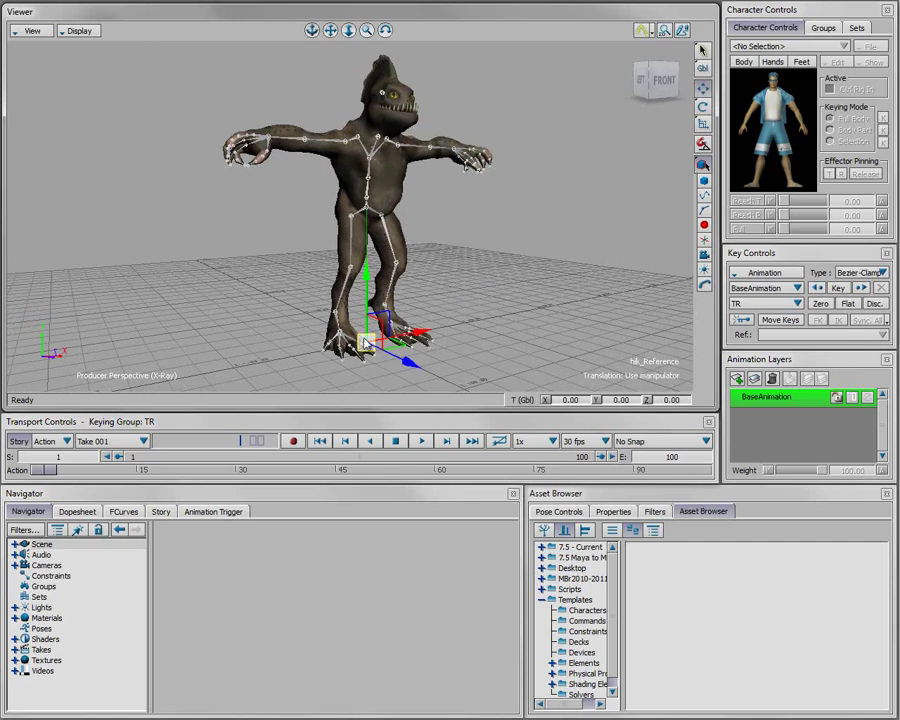
{"action": "left_click_drag", "start_coordinate": [403, 362], "coordinate": [342, 348]}
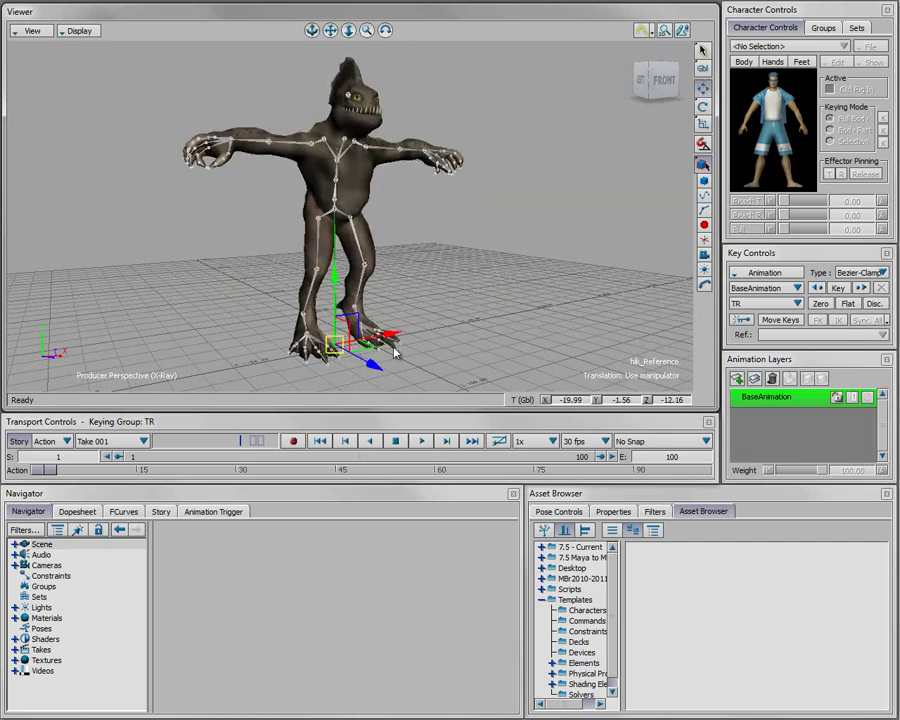
{"action": "key", "text": "ctrl+z"}
{"action": "key", "text": "ctrl+z"}
{"action": "key", "text": "ctrl+z"}
{"action": "key", "text": "ctrl+z"}
{"action": "key", "text": "ctrl+z"}
{"action": "key", "text": "ctrl+z"}
{"action": "key", "text": "ctrl+z"}
{"action": "key", "text": "ctrl+z"}
{"action": "key", "text": "ctrl+z"}
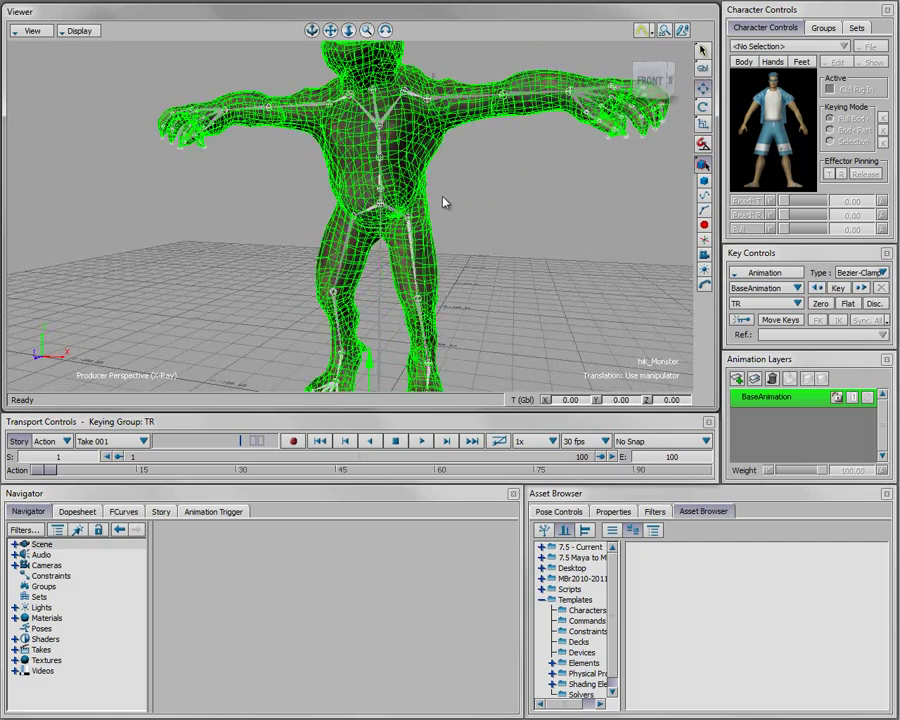
- Test rotating the monster's left arm joint, undo the rotation, and deselect the joint
{"action": "key", "text": "e"}
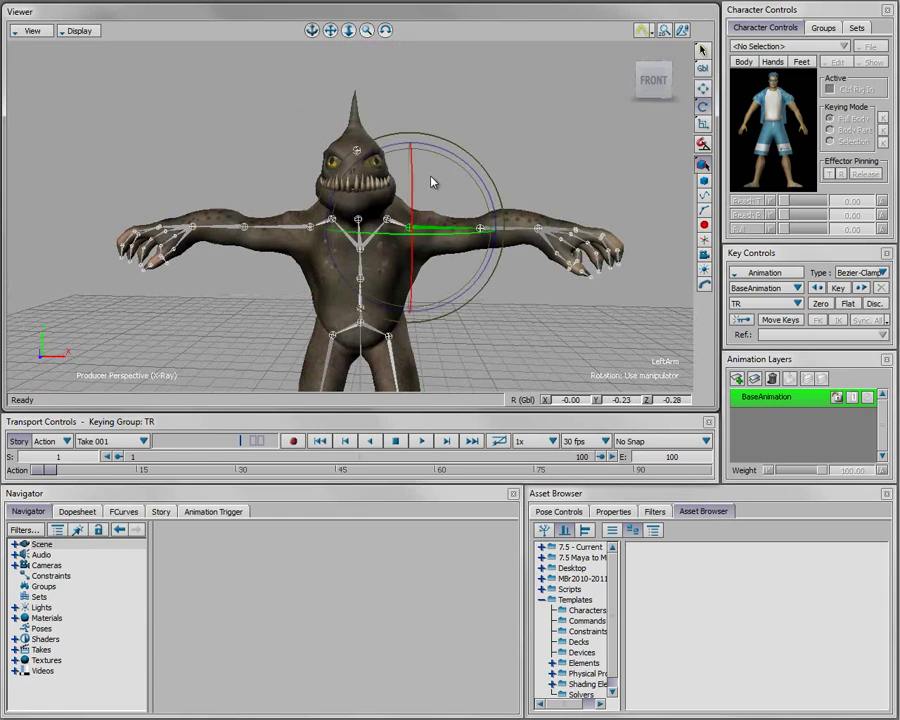
{"action": "left_click_drag", "start_coordinate": [446, 161], "coordinate": [480, 203]}
{"action": "key", "text": "ctrl+z"}
{"action": "left_click_drag", "start_coordinate": [543, 295], "coordinate": [456, 282], "text": "ctrl"}
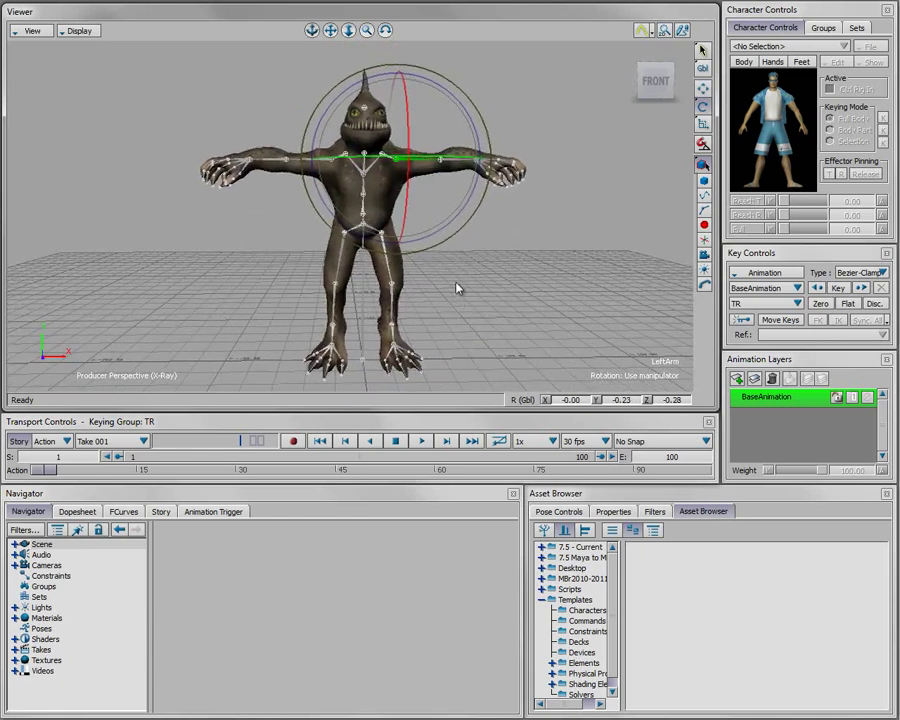
{"action": "left_click", "coordinate": [543, 307]}
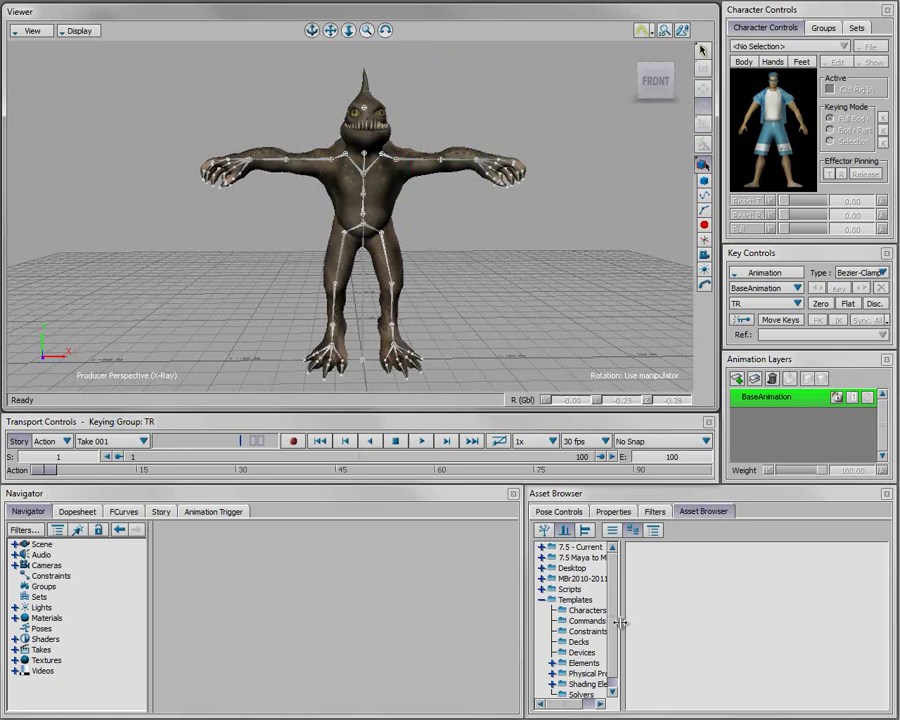
- Apply the Character template to the monster's hips joint and characterize the skeleton as a biped
{"action": "left_click_drag", "start_coordinate": [621, 622], "coordinate": [636, 622]}
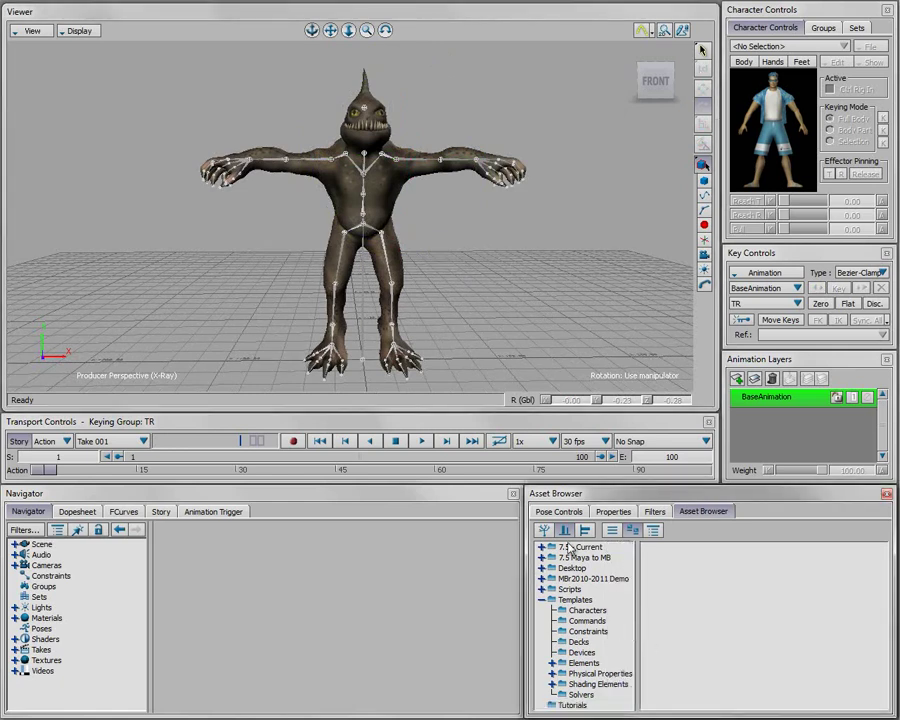
{"action": "left_click", "coordinate": [587, 610]}
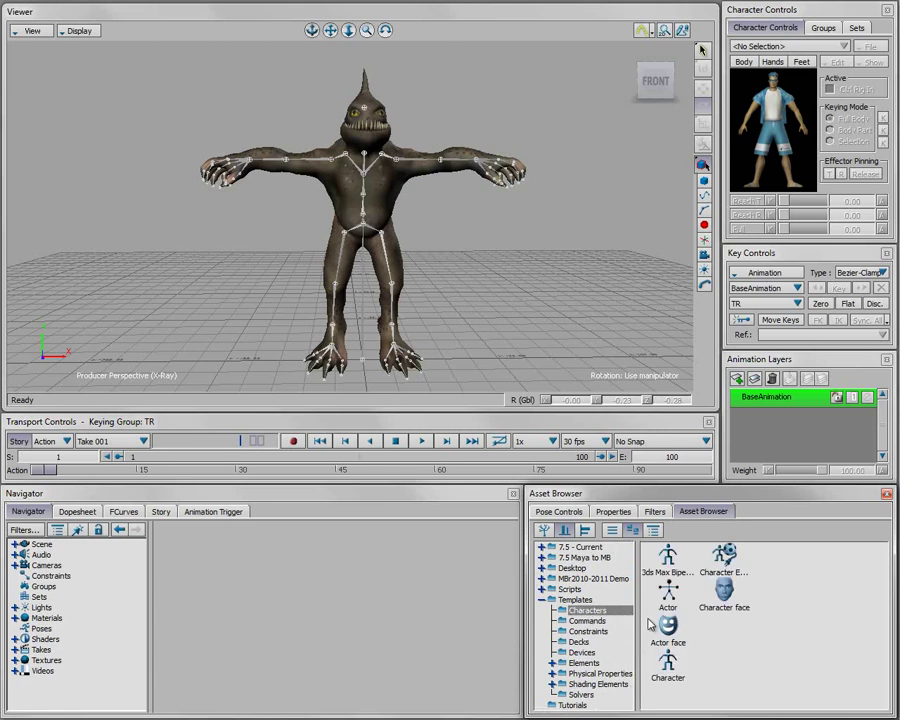
{"action": "left_click_drag", "start_coordinate": [668, 668], "coordinate": [365, 228]}
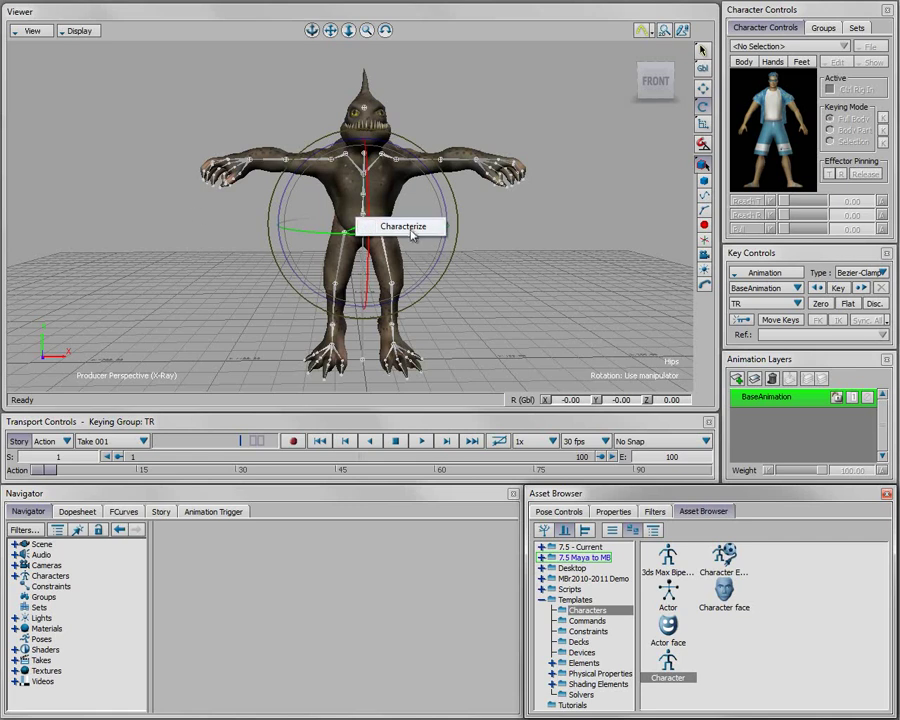
{"action": "left_click", "coordinate": [405, 228]}
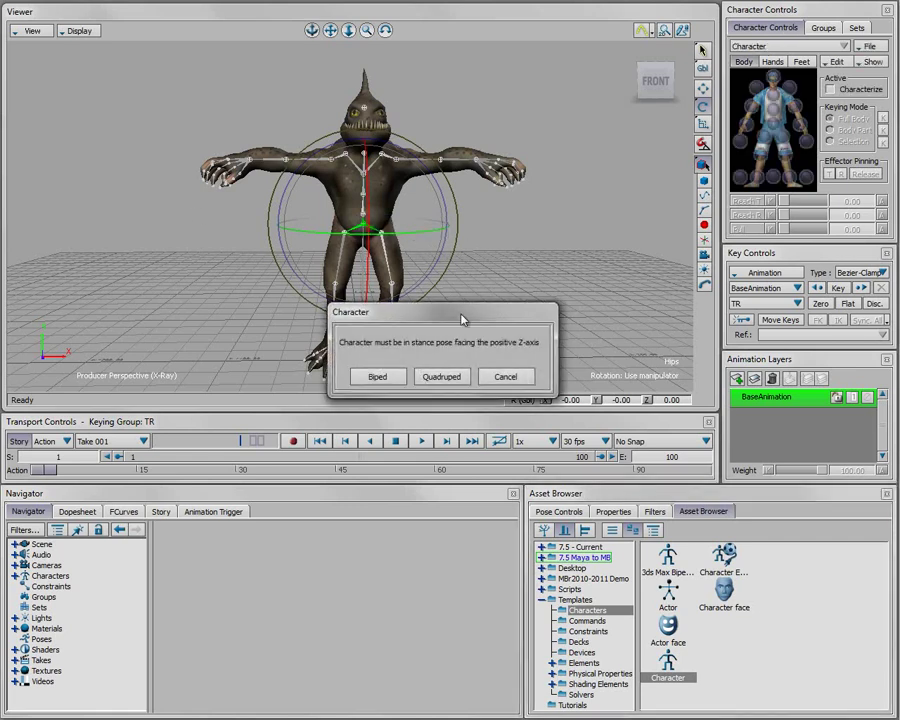
{"action": "left_click", "coordinate": [372, 376]}
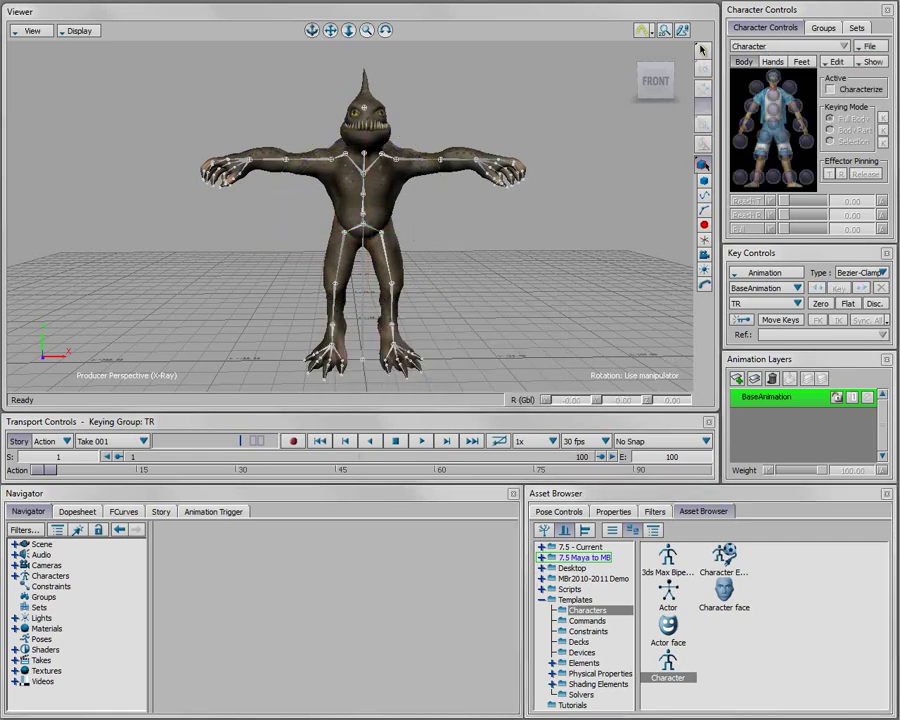
{"action": "left_click", "coordinate": [829, 89]}
- Create an active control rig for the character and hide the skeleton so only the rig is displayed
{"action": "left_click", "coordinate": [838, 62]}
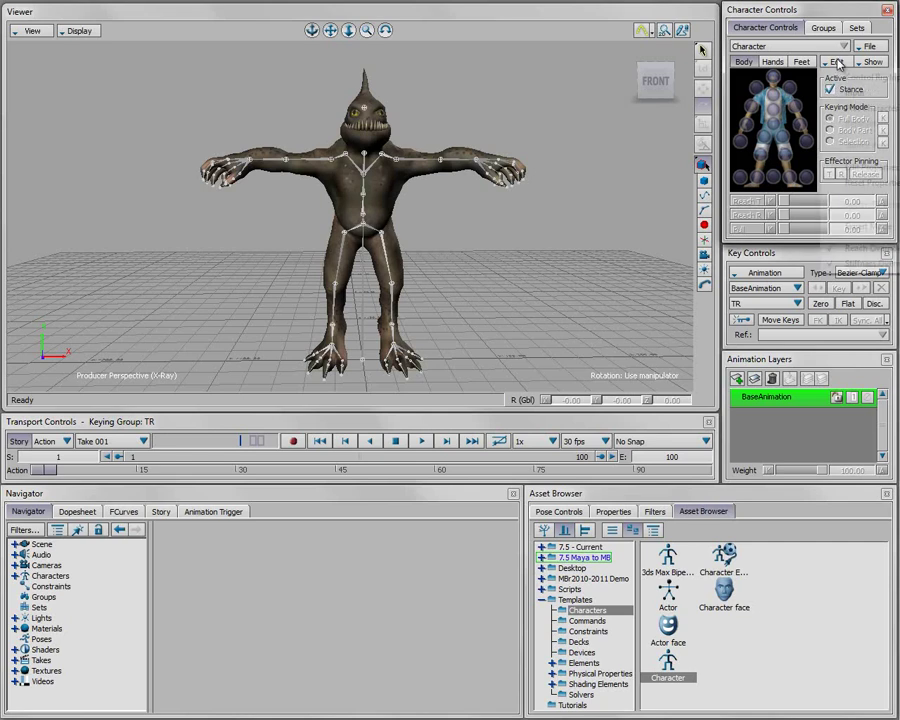
{"action": "left_click", "coordinate": [860, 76]}
{"action": "left_click", "coordinate": [374, 374]}
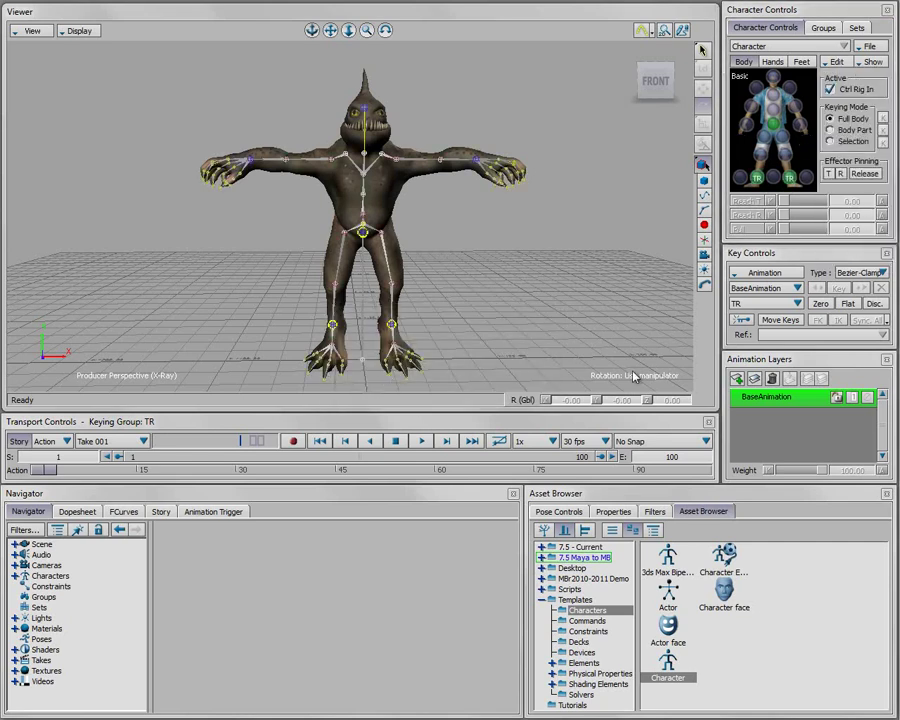
{"action": "left_click", "coordinate": [874, 62]}
{"action": "left_click", "coordinate": [876, 80]}
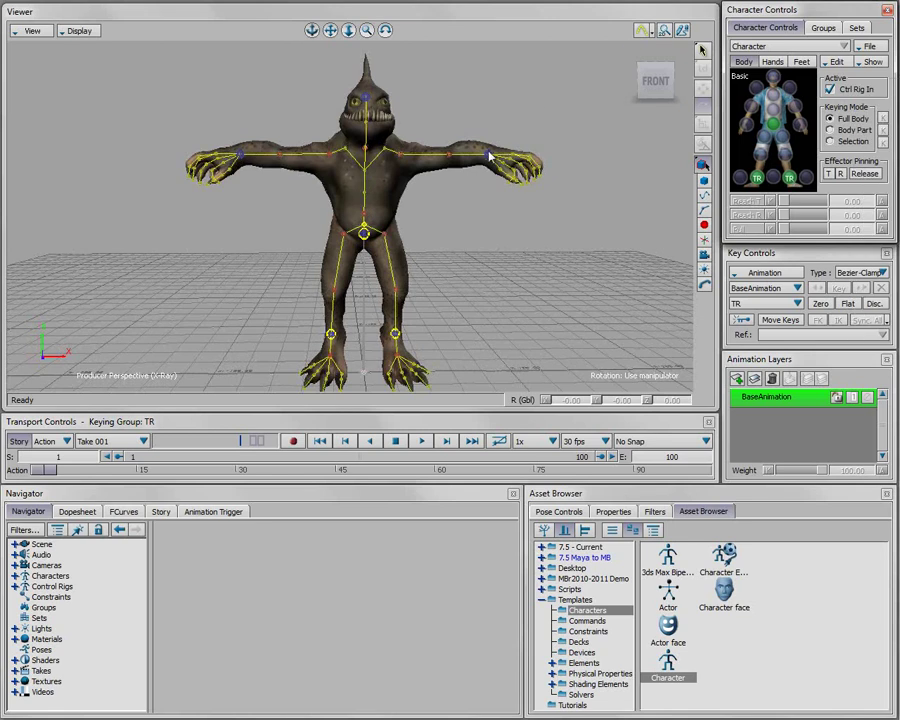
- Pose the left arm with the elbow bent and hand raised, using the wrist effector and upper arm rotation, and deselect it
{"action": "left_click", "coordinate": [488, 154]}
{"action": "key", "text": "t"}
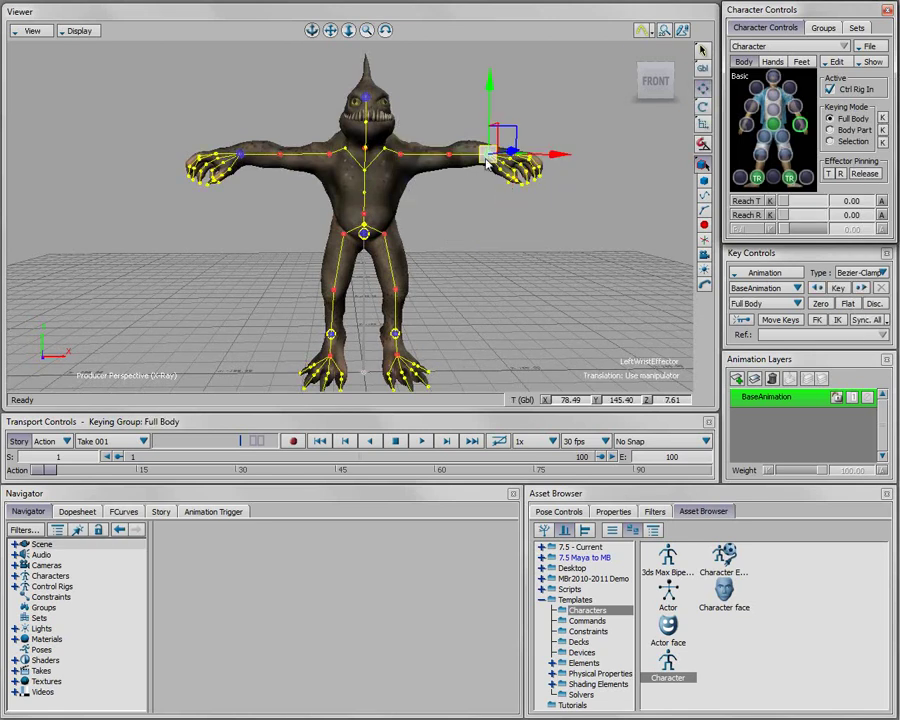
{"action": "left_click_drag", "start_coordinate": [496, 184], "coordinate": [450, 172]}
{"action": "left_click", "coordinate": [408, 170]}
{"action": "key", "text": "r"}
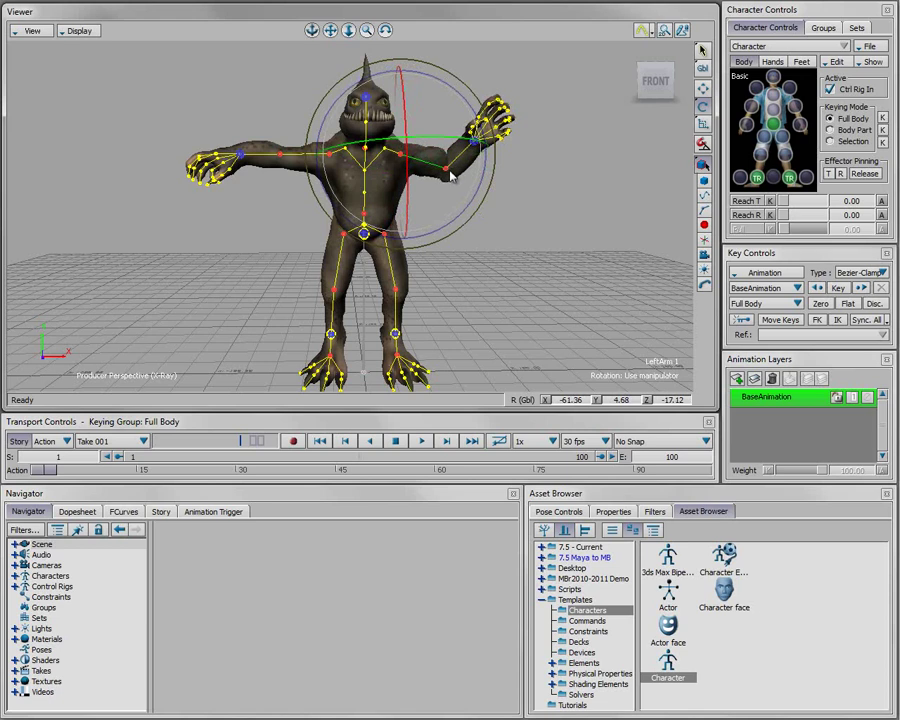
{"action": "left_click", "coordinate": [547, 224]}
- Move the left wrist effector down to about 61.4, 120.9, 18.2 and the right wrist effector to about -50.3, 113.7, 10.8
{"action": "left_click", "coordinate": [476, 142]}
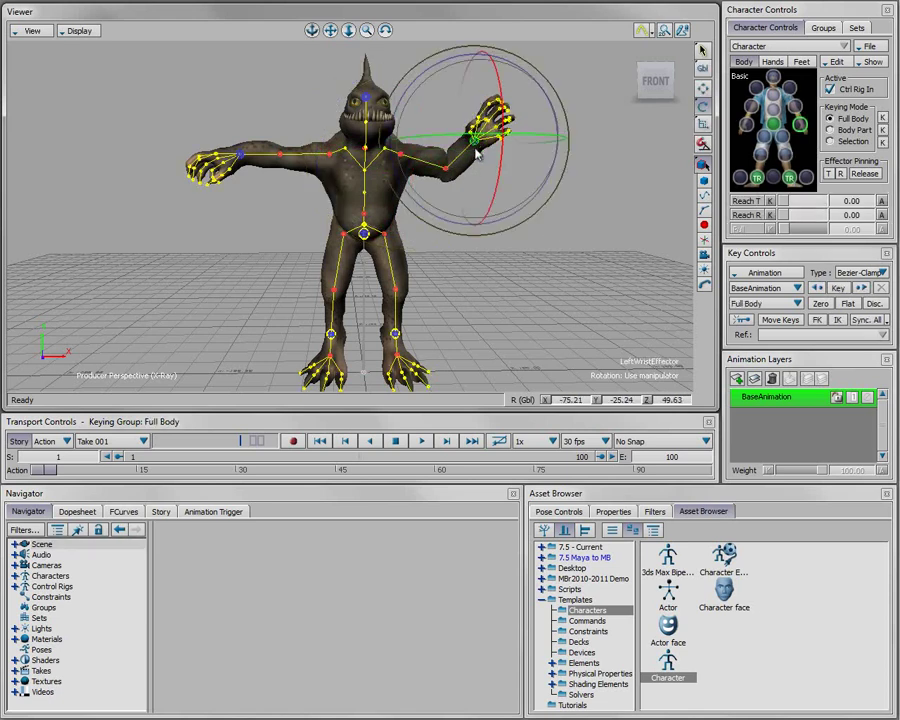
{"action": "key", "text": "w"}
{"action": "left_click_drag", "start_coordinate": [476, 138], "coordinate": [470, 192]}
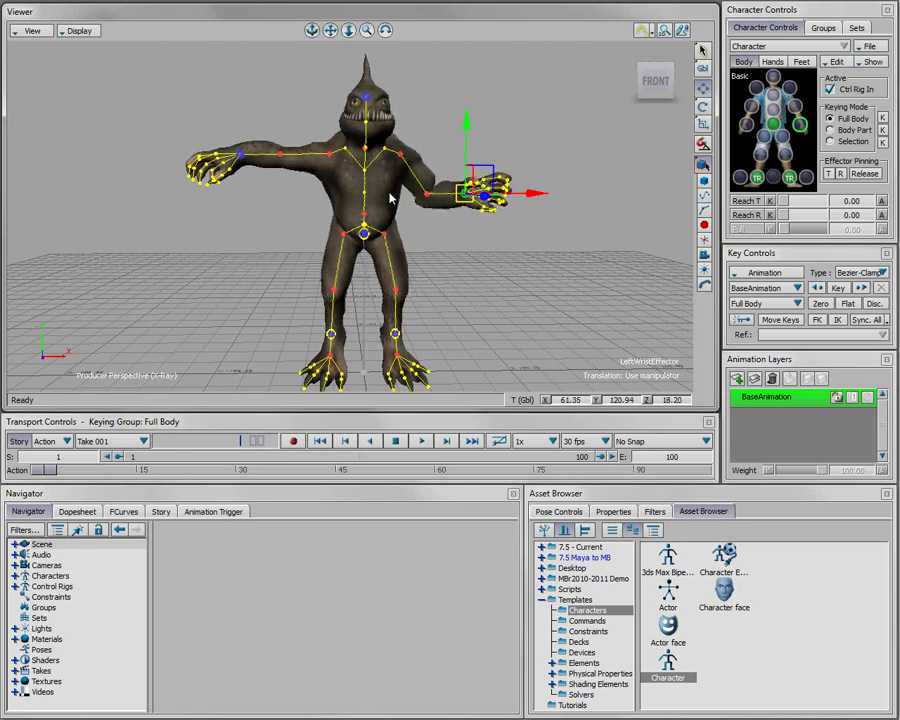
{"action": "left_click", "coordinate": [240, 155]}
{"action": "left_click_drag", "start_coordinate": [212, 170], "coordinate": [296, 203]}
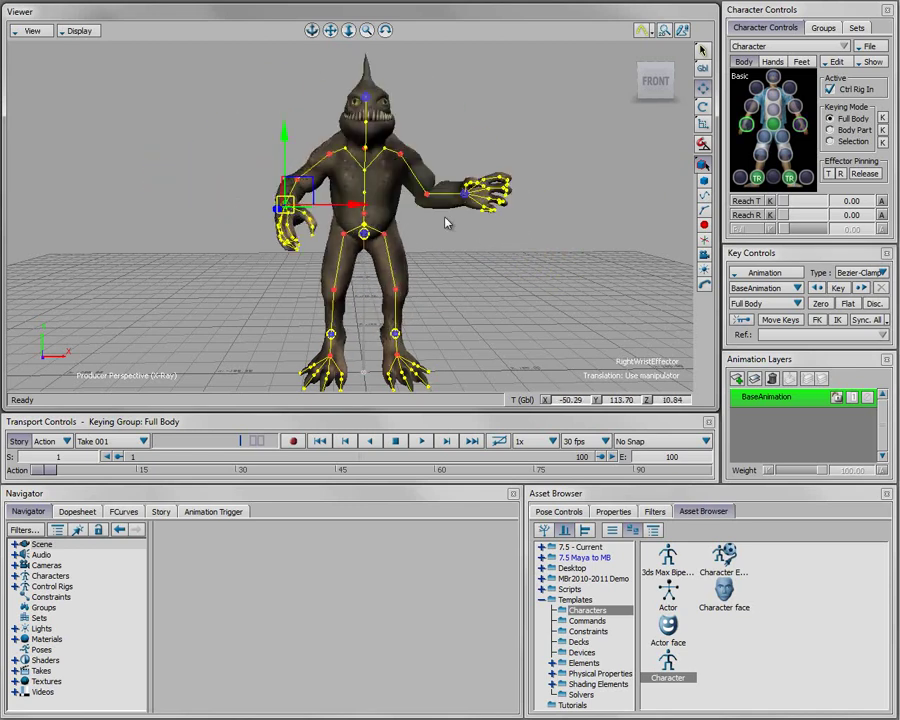
- Pin the right wrist effector in translation and rotation, and move the left wrist effector to about 55.3, 116.6, 18.4
{"action": "left_click", "coordinate": [829, 174]}
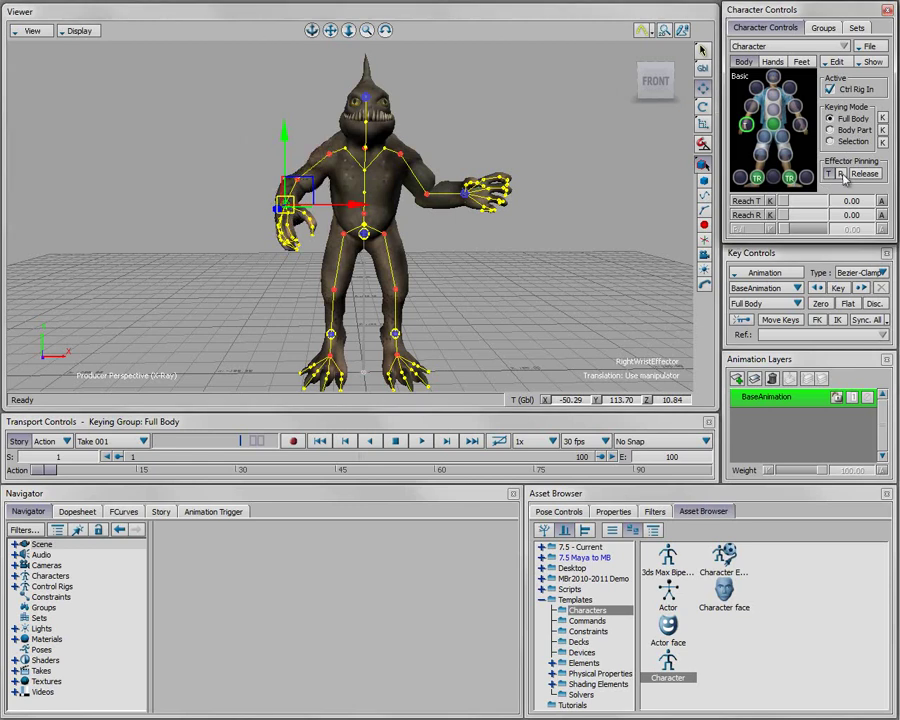
{"action": "left_click", "coordinate": [464, 194]}
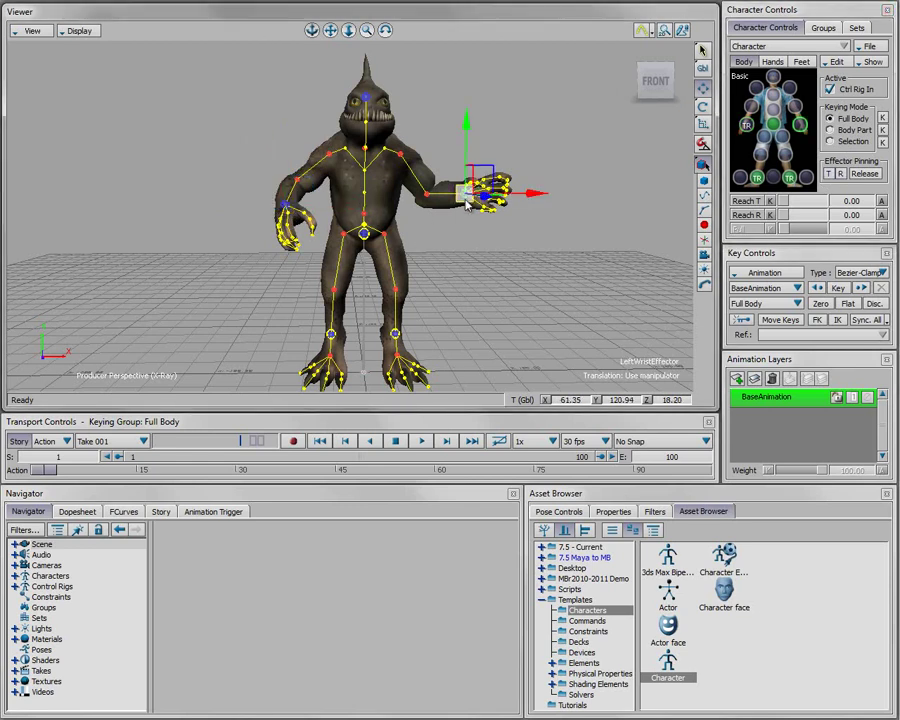
{"action": "mouse_move", "coordinate": [458, 199]}
{"action": "left_mouse_down"}
{"action": "mouse_move", "coordinate": [510, 206]}
{"action": "mouse_move", "coordinate": [455, 207]}
{"action": "left_mouse_up"}
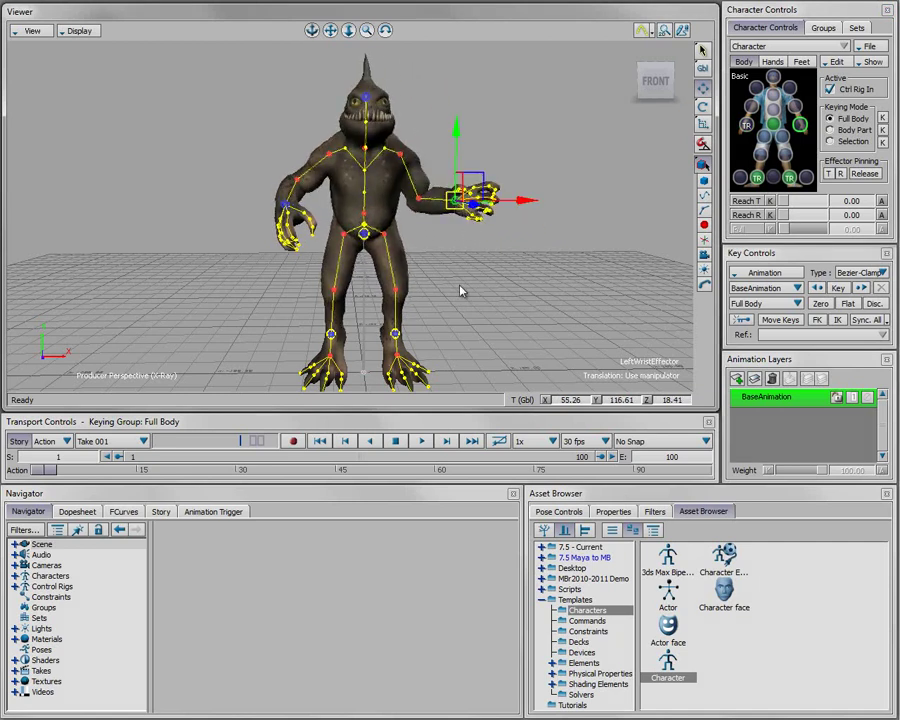
- Open the X_Clips folder under 7.5 - Current in the Asset Browser and show its clips as a list
{"action": "left_click_drag", "start_coordinate": [462, 291], "coordinate": [432, 289], "text": "ctrl+shift"}
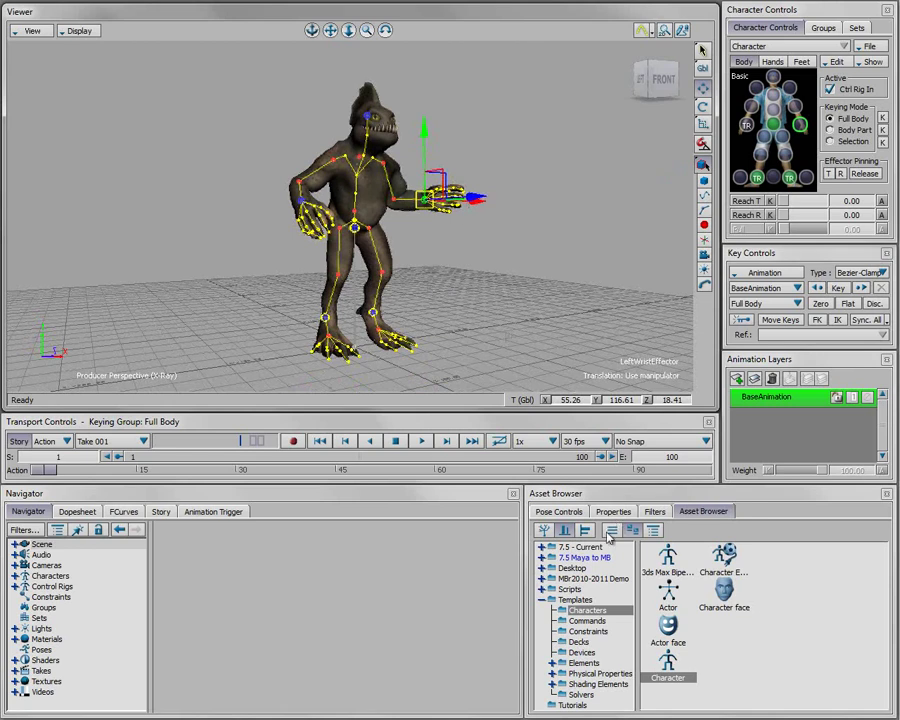
{"action": "left_click", "coordinate": [541, 548]}
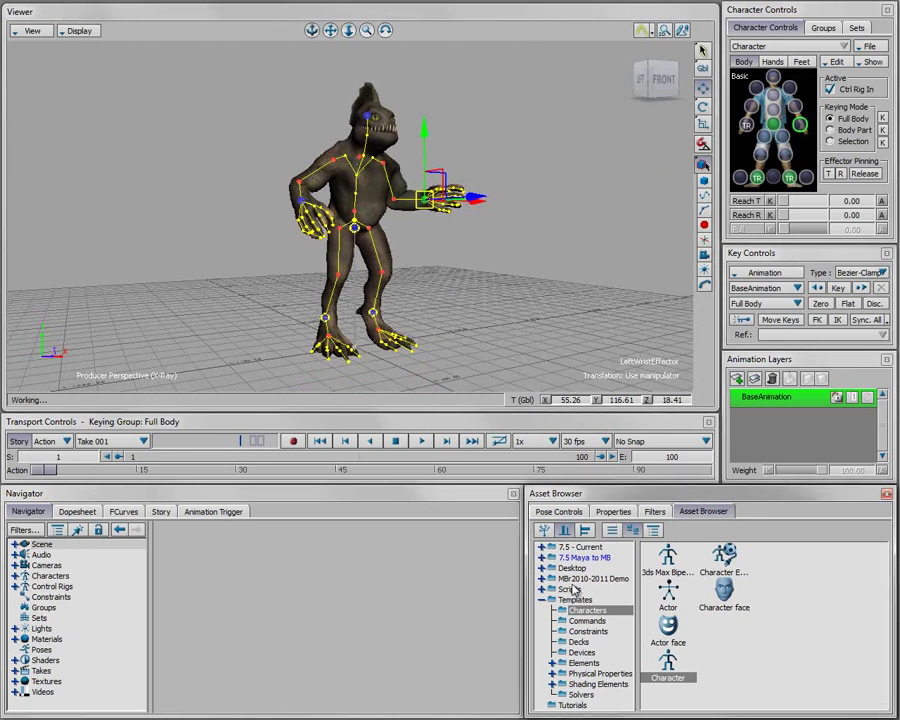
{"action": "double_click", "coordinate": [557, 549]}
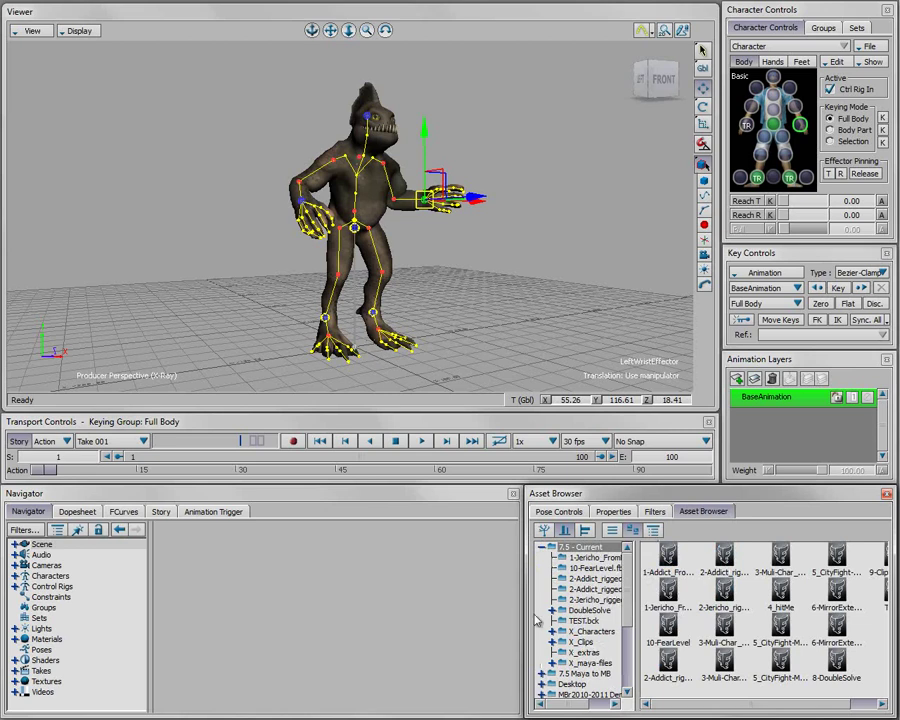
{"action": "left_click", "coordinate": [584, 643]}
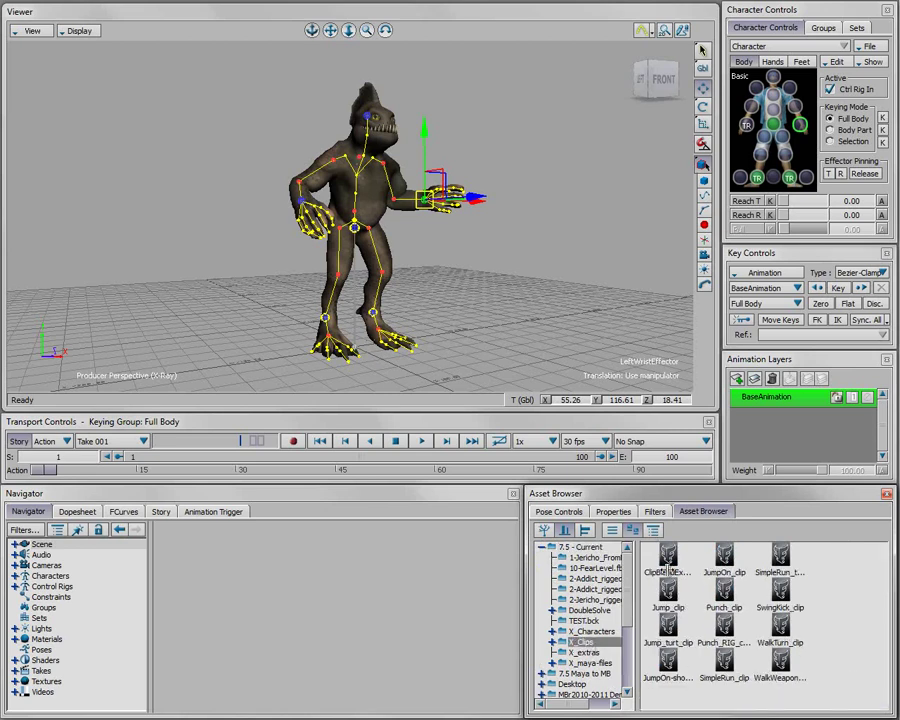
{"action": "left_click", "coordinate": [612, 531]}
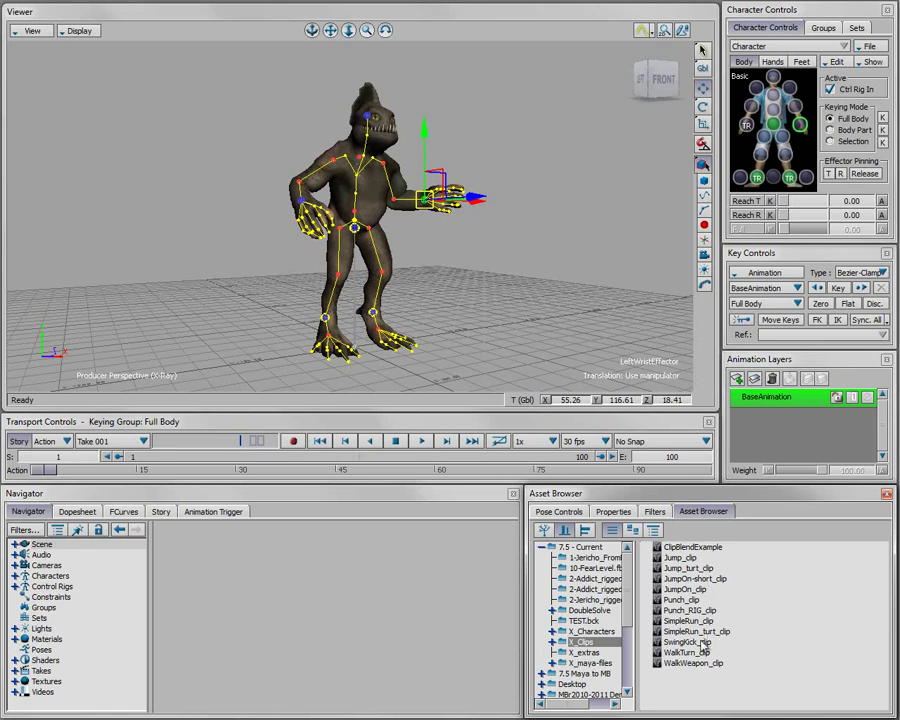
- Merge WalkTurn_clip into the current scene and acknowledge the control rig warning
{"action": "left_click_drag", "start_coordinate": [701, 652], "coordinate": [537, 373]}
{"action": "left_click_drag", "start_coordinate": [503, 323], "coordinate": [500, 310]}
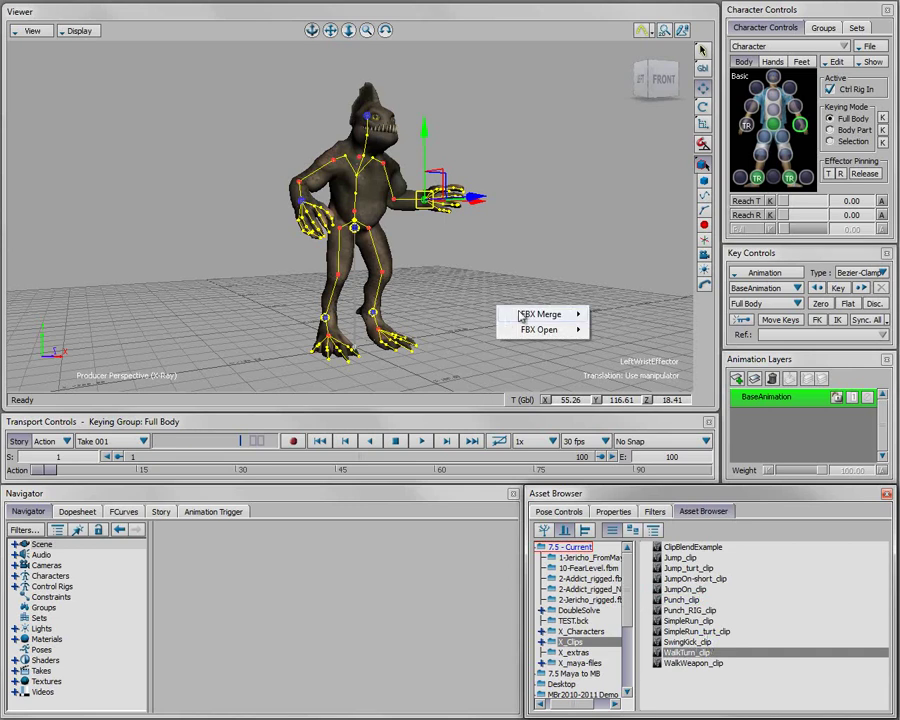
{"action": "mouse_move", "coordinate": [520, 316]}
{"action": "left_click", "coordinate": [632, 318]}
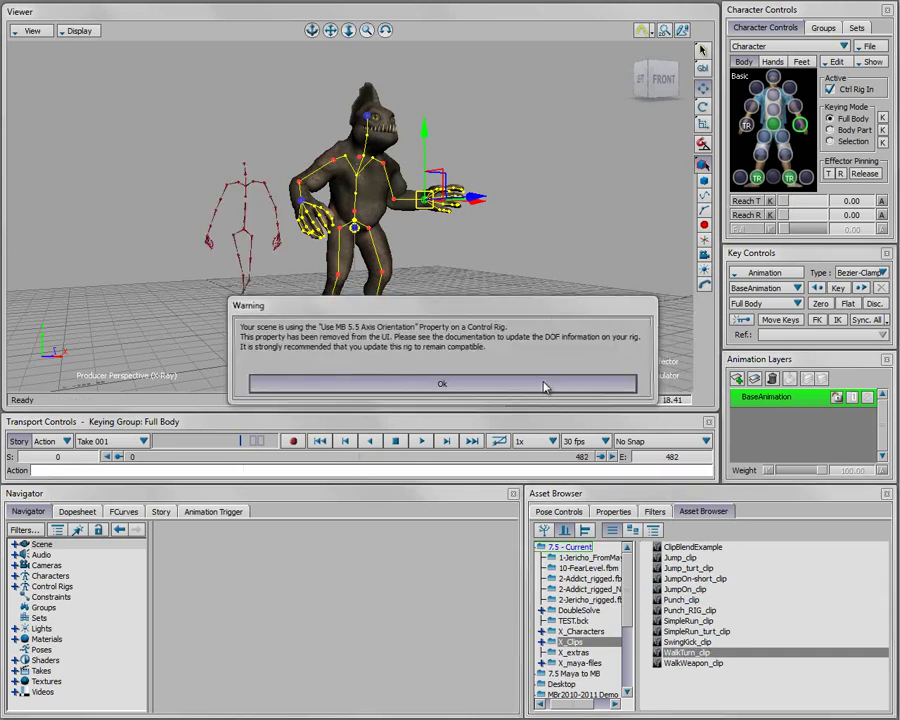
{"action": "left_click", "coordinate": [538, 384]}
- Play the merged walk animation on its skeleton, stop it and return to frame 0
{"action": "left_click_drag", "start_coordinate": [410, 270], "coordinate": [500, 264], "text": "ctrl+shift"}
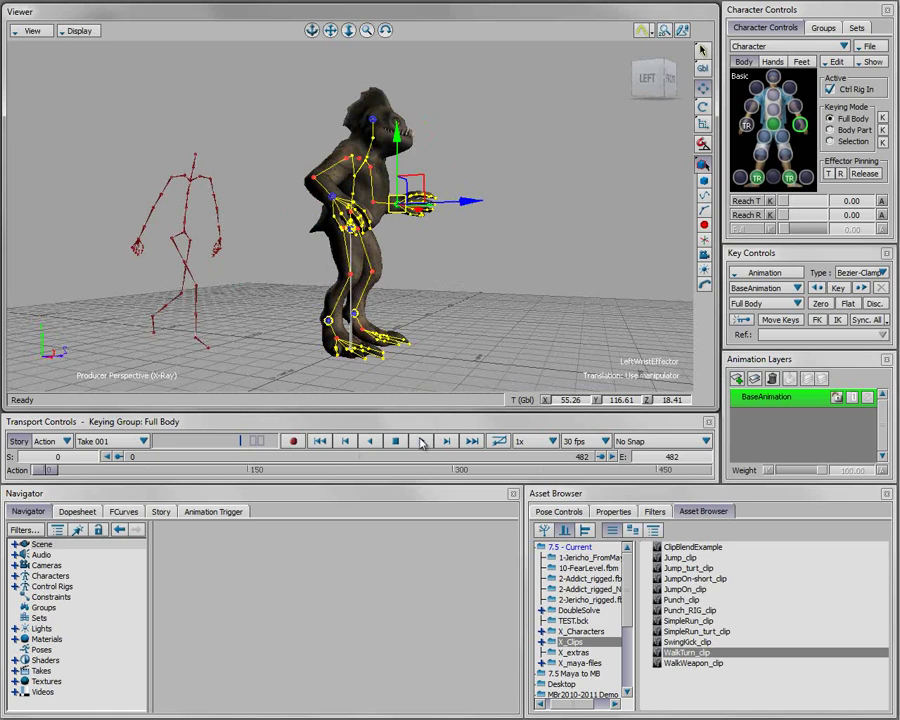
{"action": "left_click", "coordinate": [421, 441]}
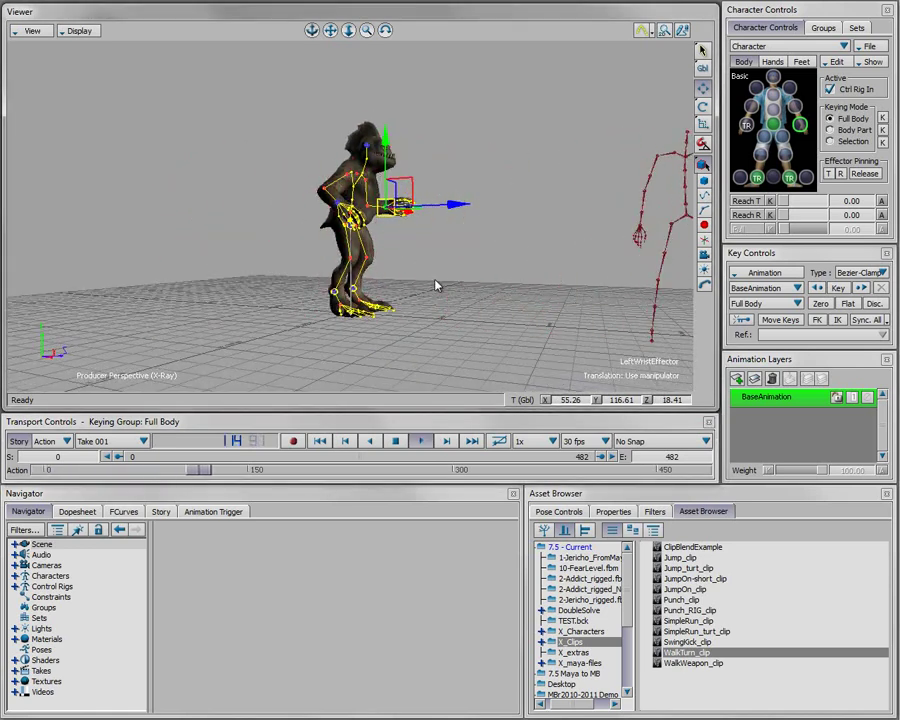
{"action": "left_click", "coordinate": [396, 444]}
{"action": "left_click", "coordinate": [346, 442]}
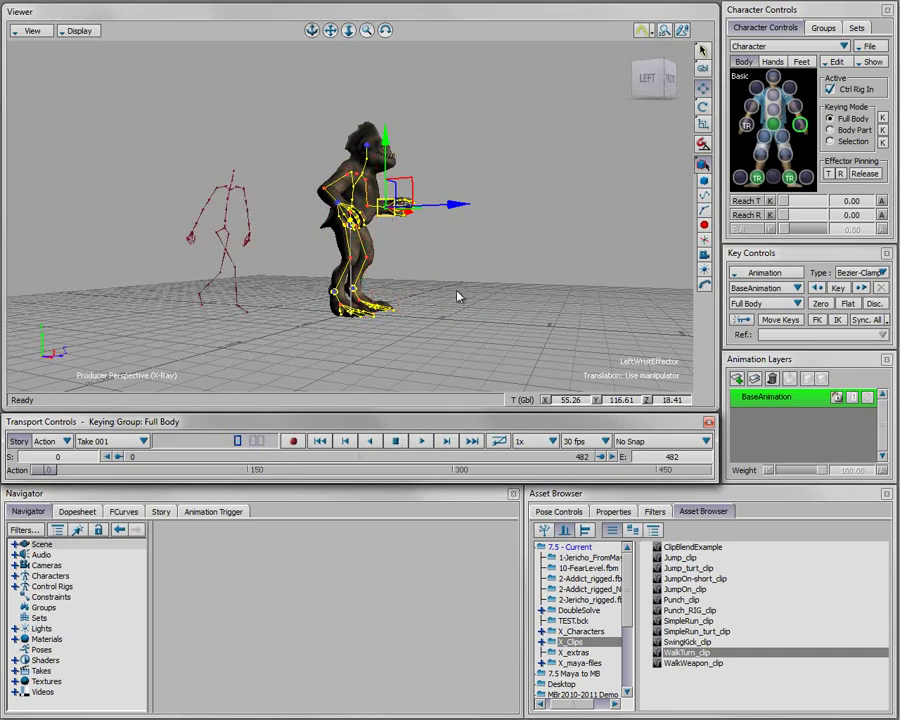
- Switch the character's input from the control rig to Skeleton_v6 and play the retargeted walk on the monster
{"action": "left_click_drag", "start_coordinate": [457, 296], "coordinate": [439, 306], "text": "ctrl+shift"}
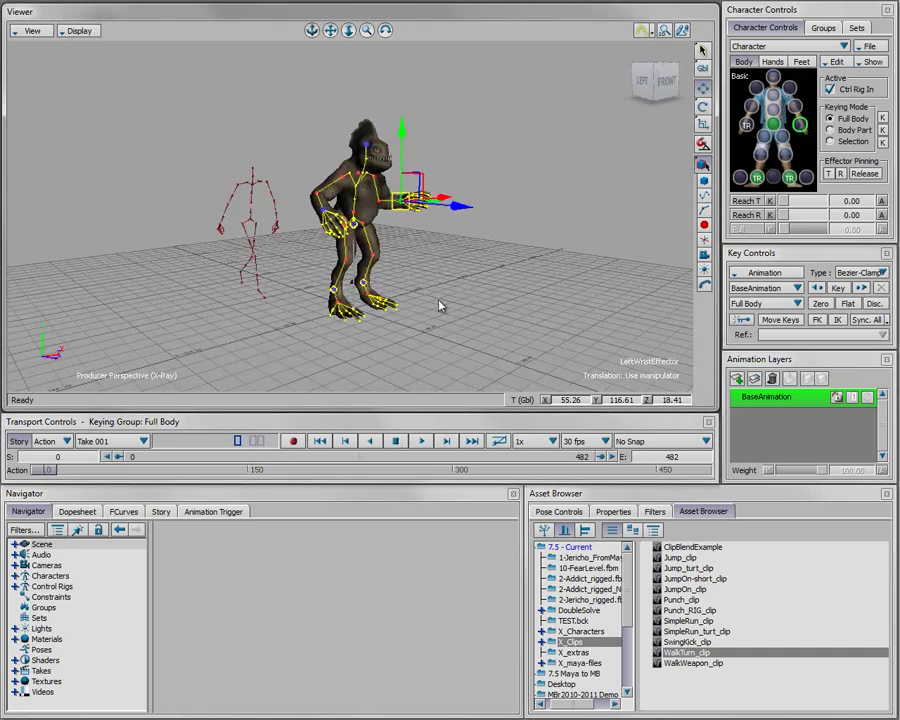
{"action": "left_click", "coordinate": [750, 47]}
{"action": "left_click", "coordinate": [752, 59]}
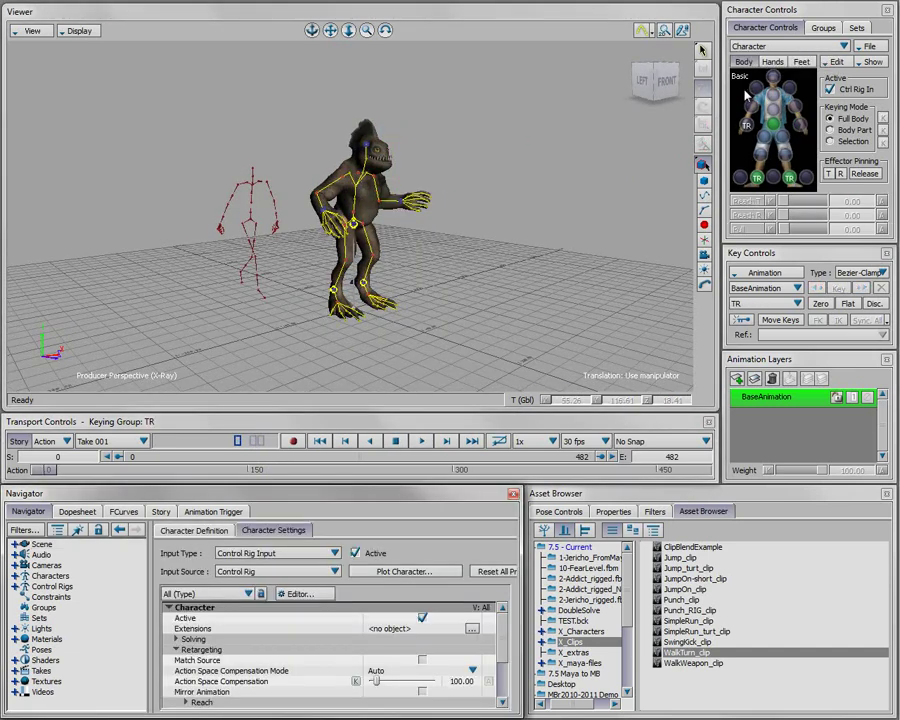
{"action": "left_click", "coordinate": [836, 62]}
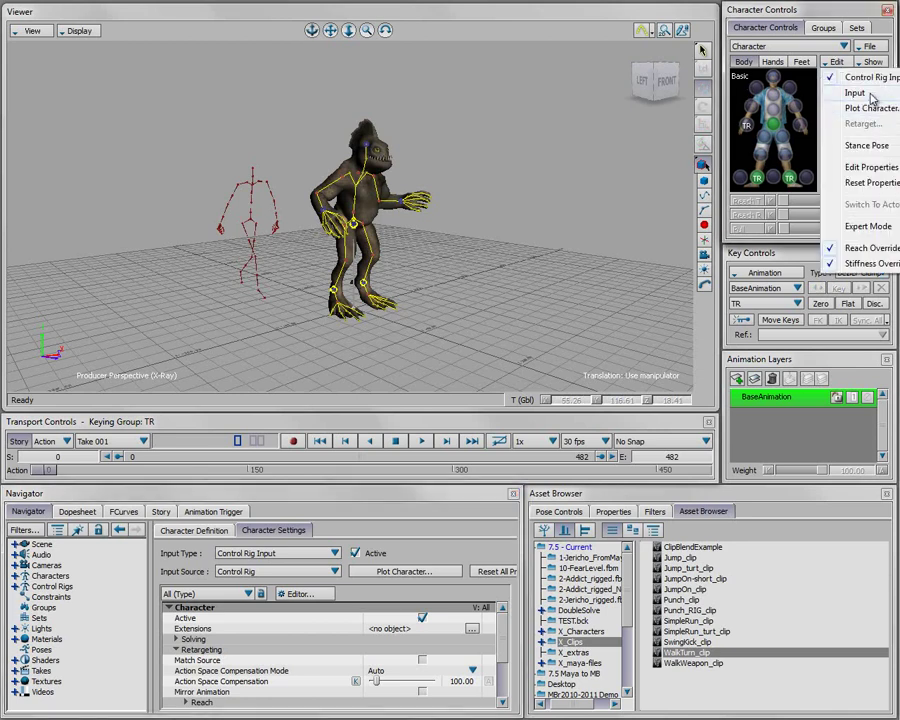
{"action": "left_click", "coordinate": [855, 92]}
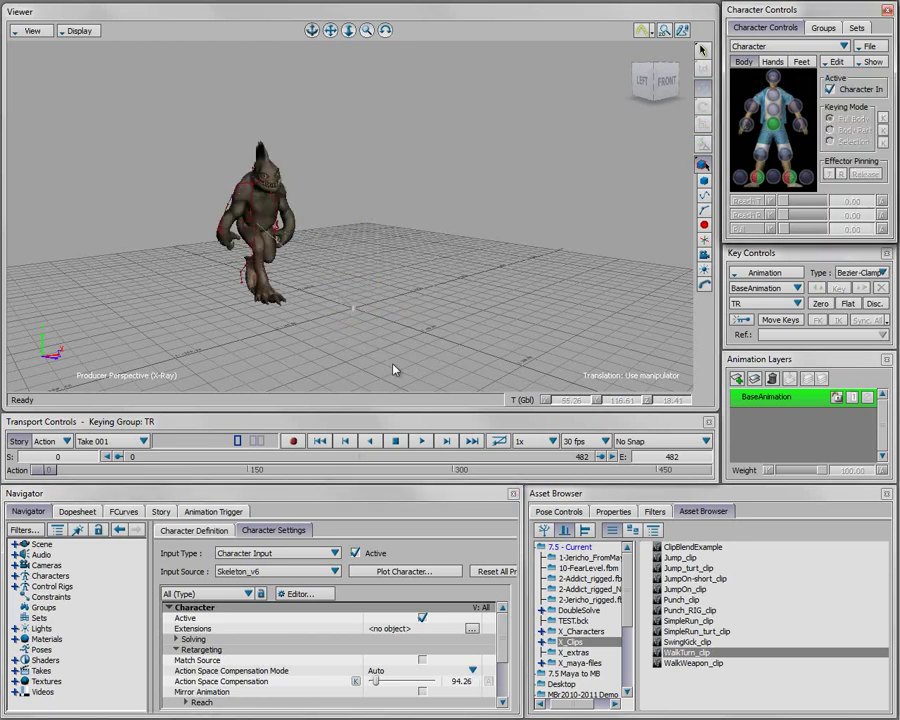
{"action": "left_click", "coordinate": [422, 442]}
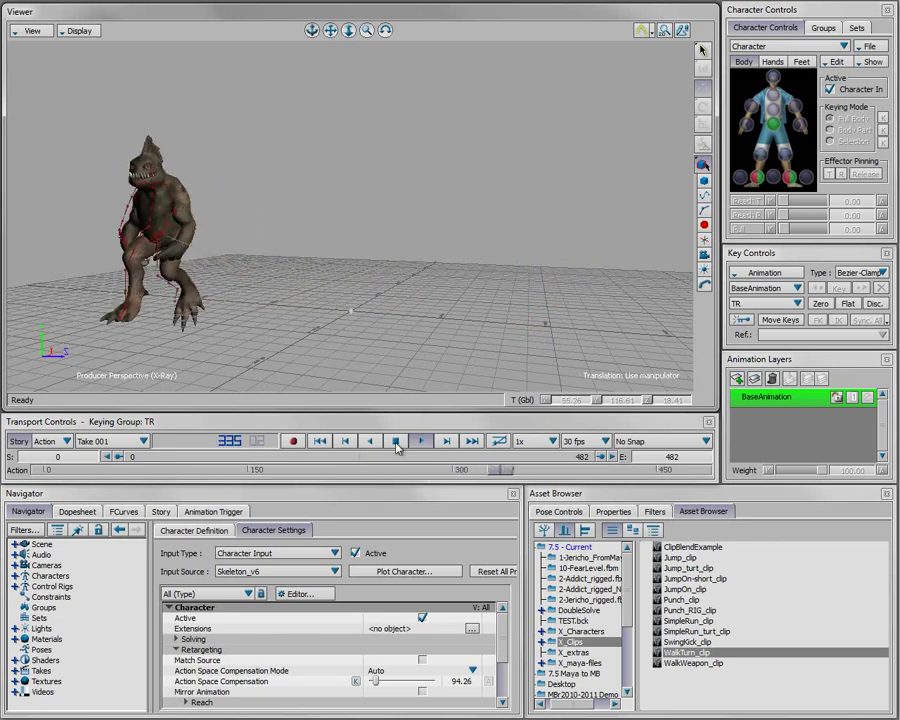
- Scale the hik_Reference node to about 1.62 and 0.74 during looped playback, return it to 1.00 and stop playback
{"action": "left_click", "coordinate": [787, 168]}
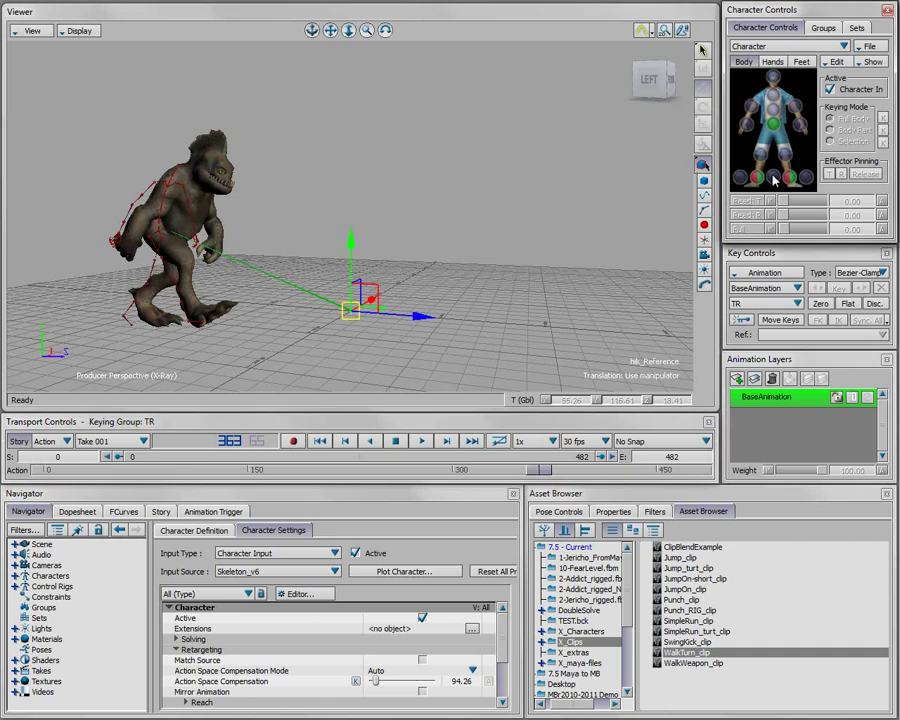
{"action": "key", "text": "s"}
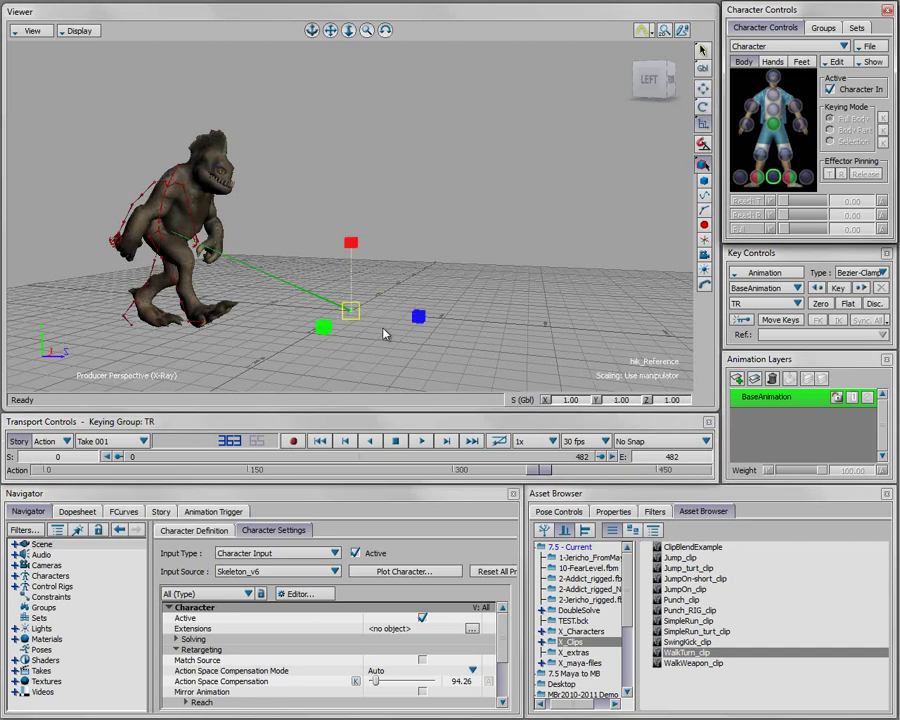
{"action": "left_click", "coordinate": [421, 441]}
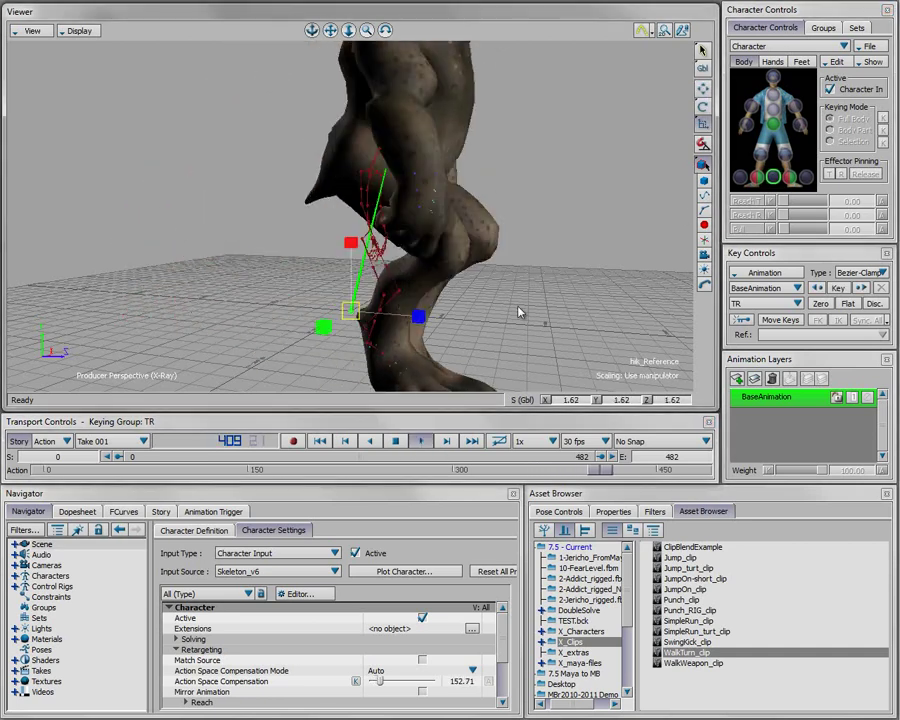
{"action": "left_click_drag", "start_coordinate": [518, 312], "coordinate": [262, 284], "text": "ctrl"}
{"action": "left_click", "coordinate": [498, 441]}
{"action": "left_click", "coordinate": [421, 442]}
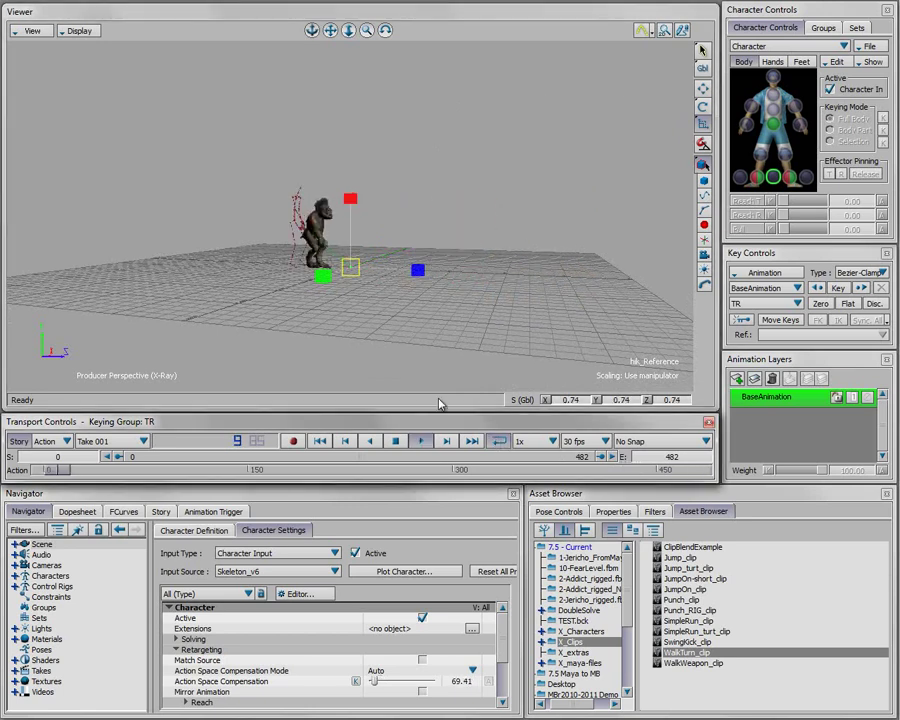
{"action": "mouse_move", "coordinate": [350, 267]}
{"action": "left_mouse_down"}
{"action": "mouse_move", "coordinate": [443, 240]}
{"action": "mouse_move", "coordinate": [350, 277]}
{"action": "left_mouse_up"}
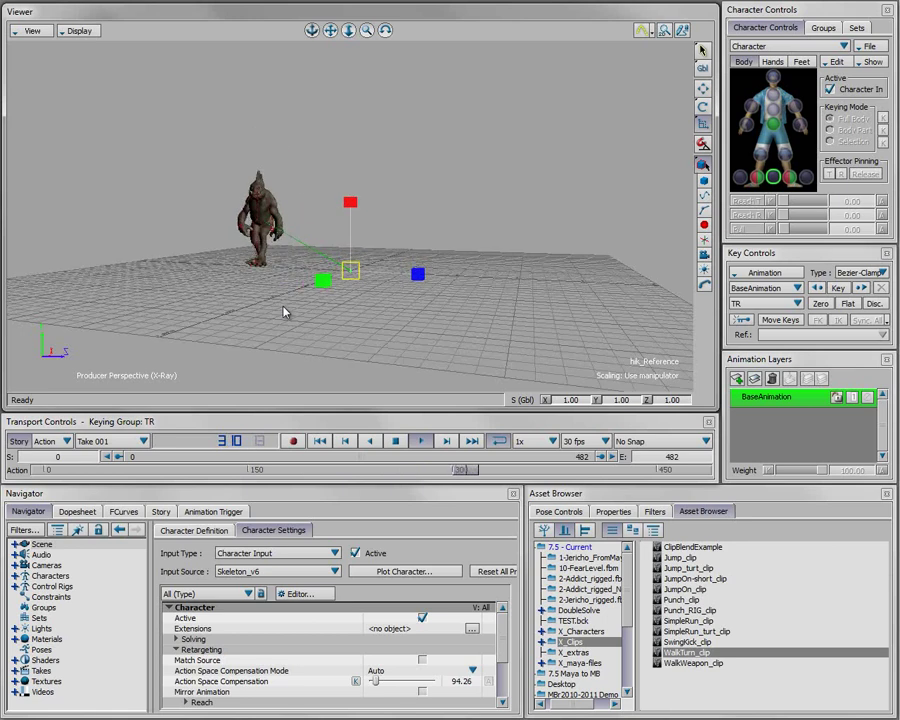
{"action": "left_click", "coordinate": [396, 441]}
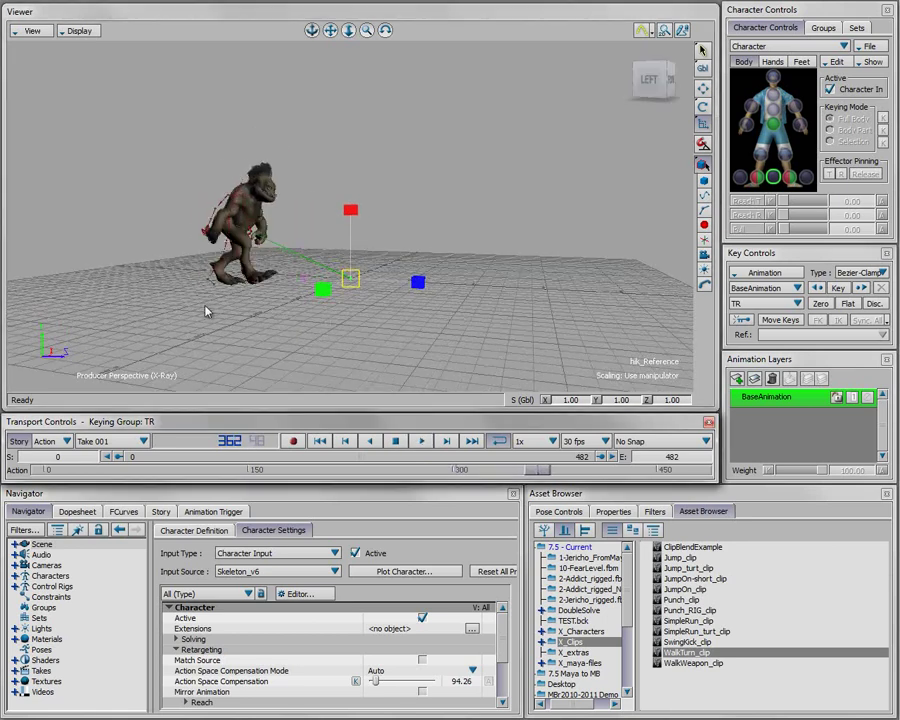
- Scrub the walk to frame 368 and examine how the monster's feet meet the floor
{"action": "left_click_drag", "start_coordinate": [205, 308], "coordinate": [368, 321], "text": "ctrl"}
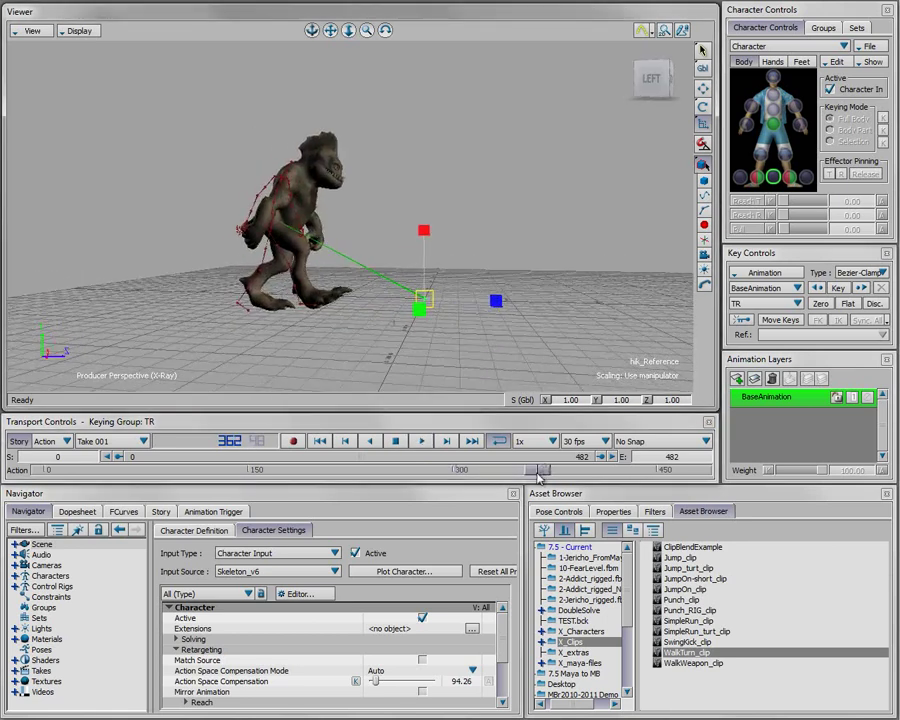
{"action": "mouse_move", "coordinate": [541, 478]}
{"action": "left_mouse_down"}
{"action": "mouse_move", "coordinate": [436, 476]}
{"action": "mouse_move", "coordinate": [547, 476]}
{"action": "left_mouse_up"}
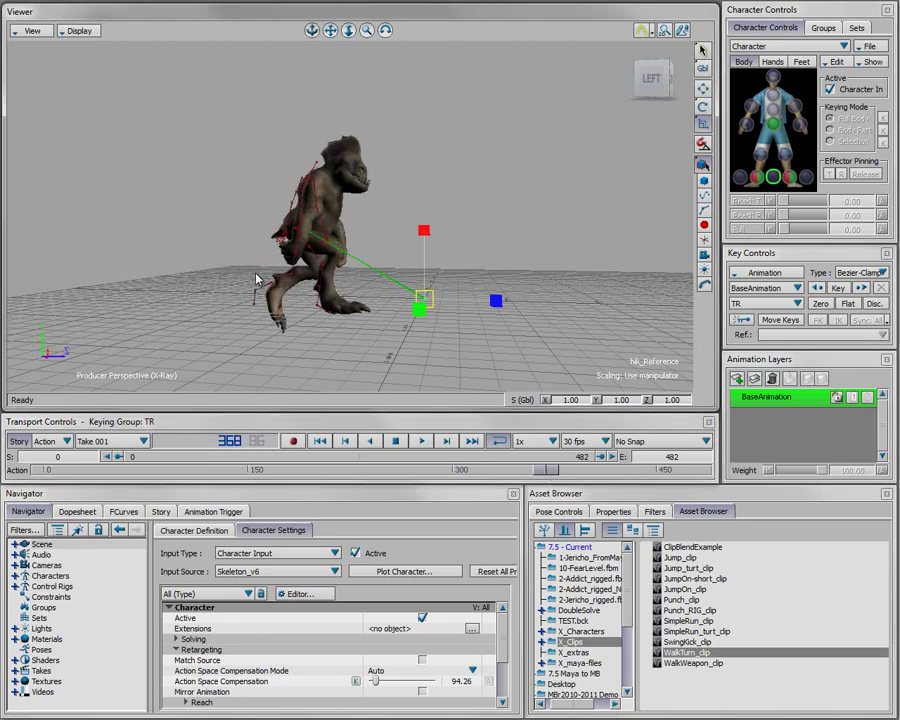
{"action": "left_click_drag", "start_coordinate": [257, 274], "coordinate": [306, 283], "text": "ctrl"}
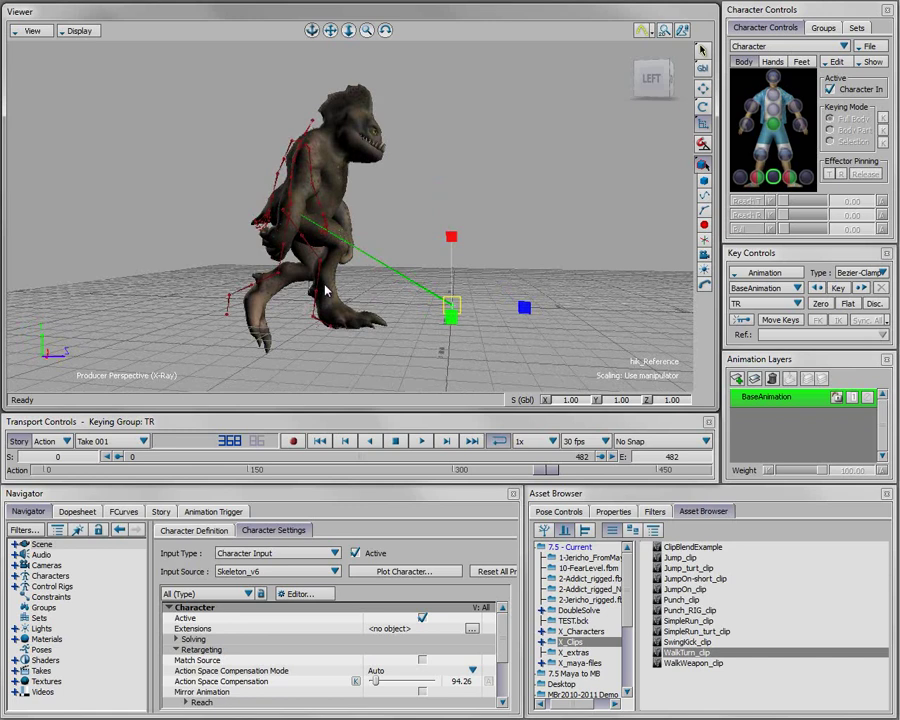
- Switch the character's input back to the control rig
{"action": "left_click", "coordinate": [874, 63]}
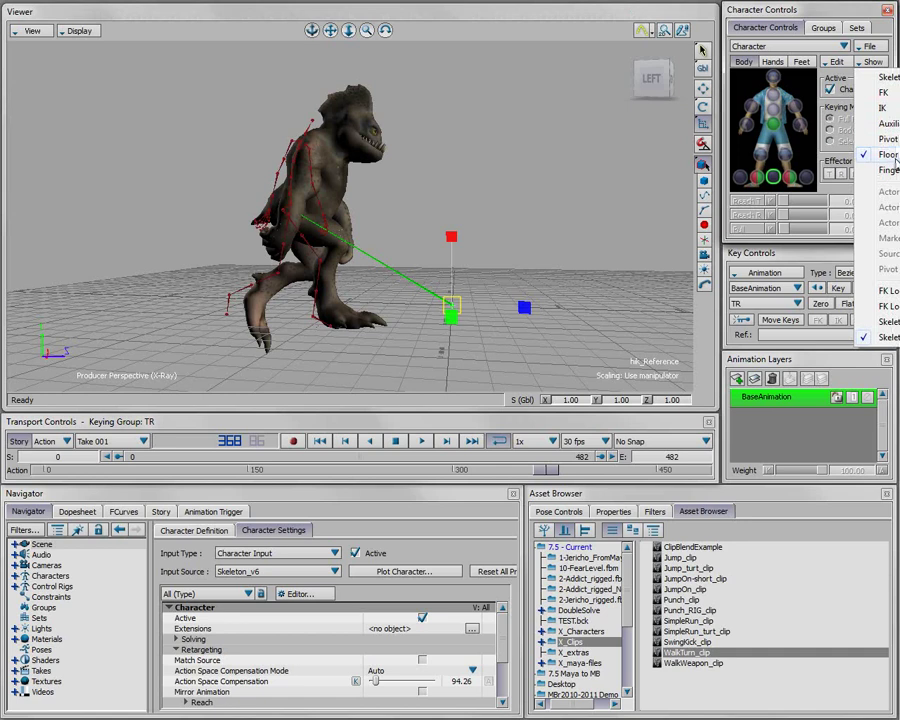
{"action": "left_click", "coordinate": [835, 65]}
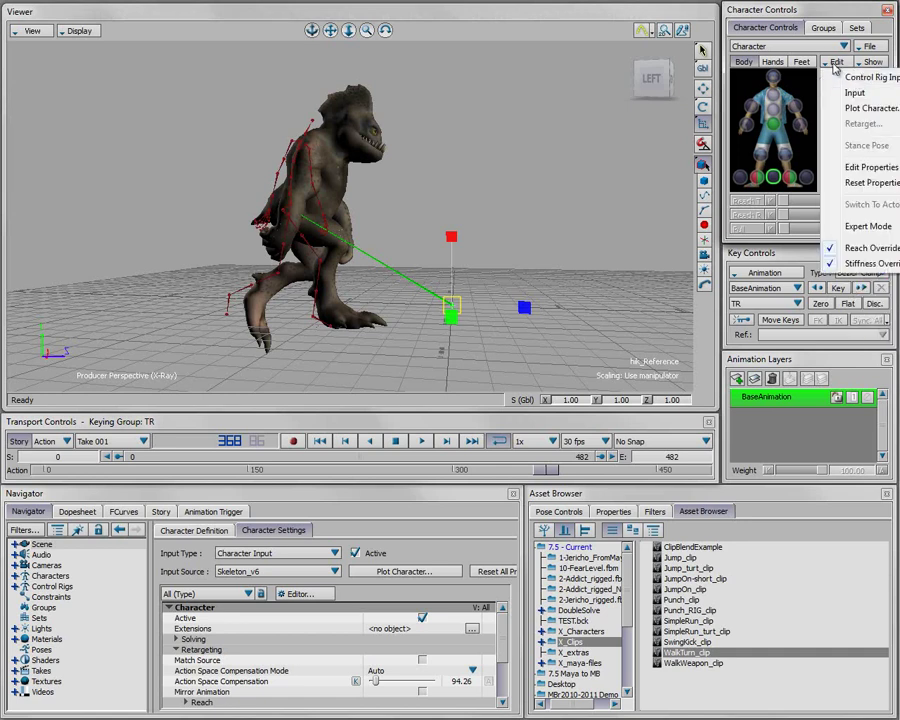
{"action": "left_click", "coordinate": [860, 78]}
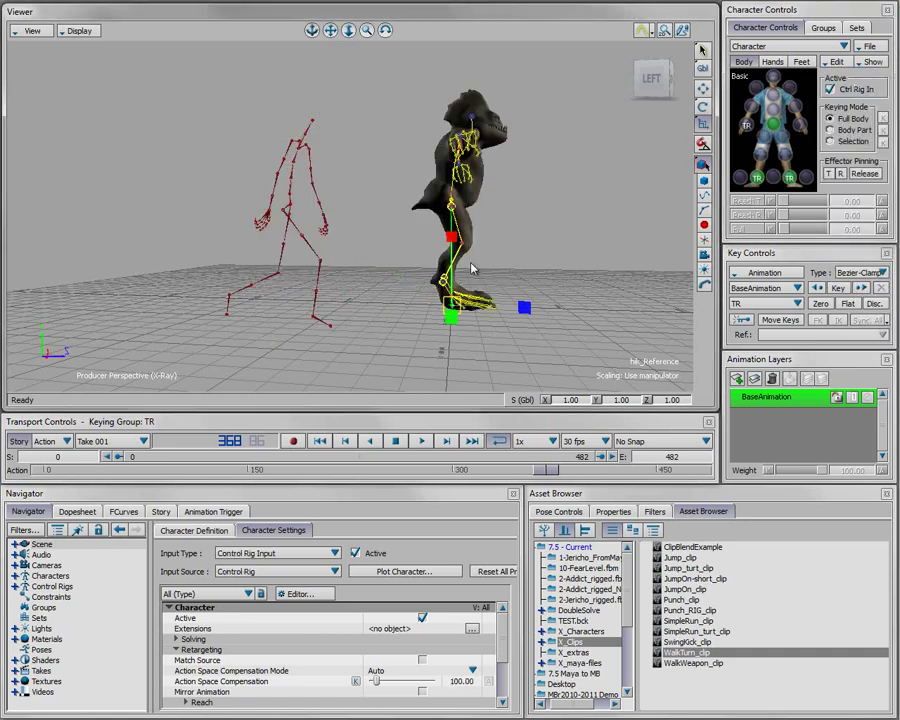
- Select the left foot's inner toe base floor contact marker and scale it to about 5.29
{"action": "left_click_drag", "start_coordinate": [470, 266], "coordinate": [419, 271], "text": "ctrl+shift"}
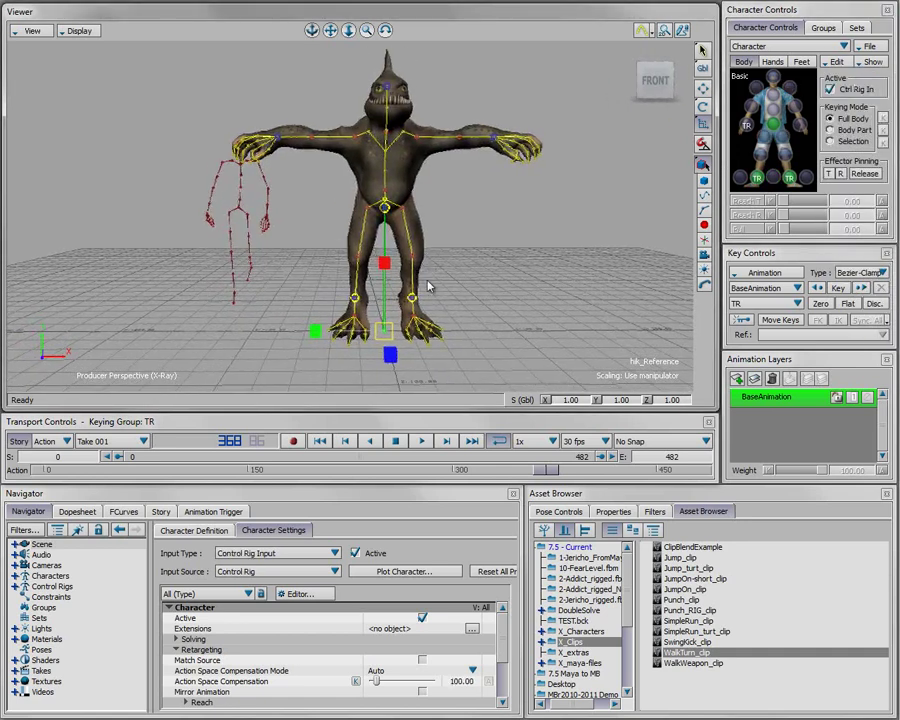
{"action": "left_click_drag", "start_coordinate": [392, 346], "coordinate": [365, 225], "text": "shift"}
{"action": "left_click_drag", "start_coordinate": [365, 225], "coordinate": [450, 313], "text": "ctrl"}
{"action": "left_click", "coordinate": [383, 247]}
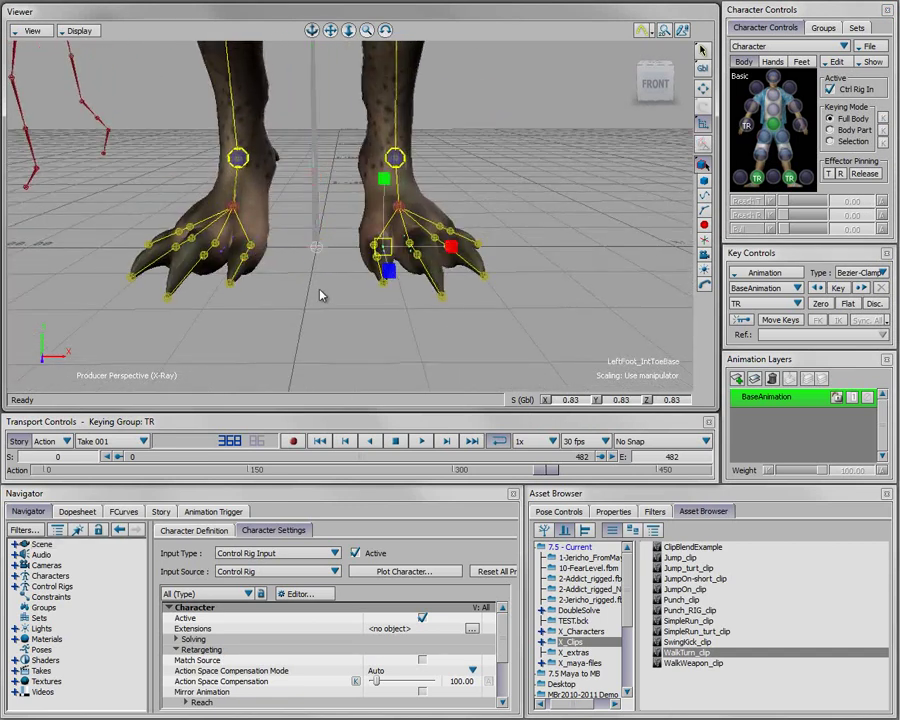
{"action": "left_click_drag", "start_coordinate": [386, 246], "coordinate": [334, 281]}
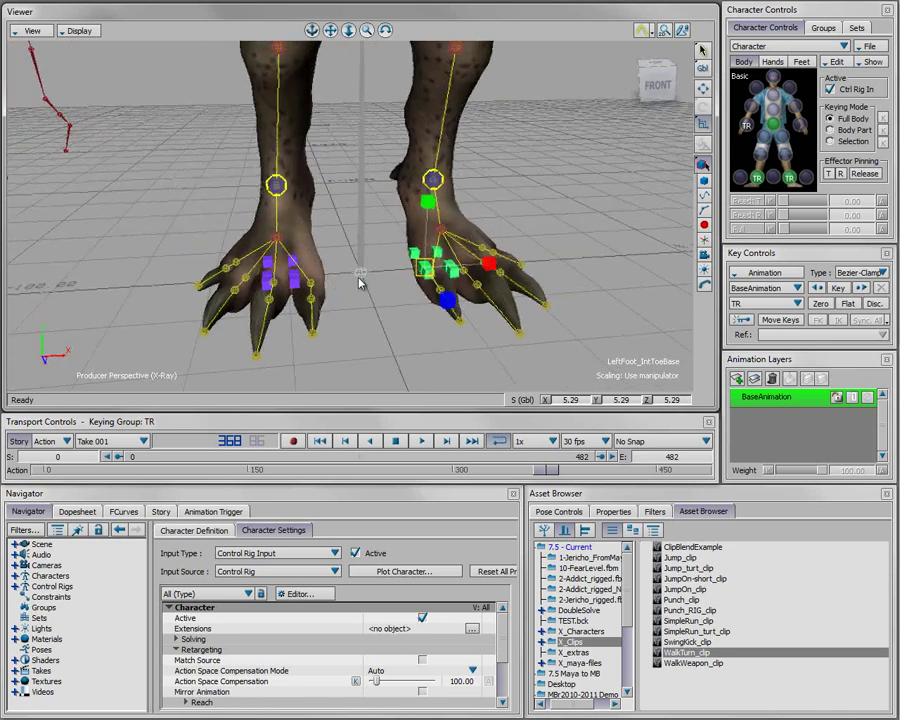
- Spread the left foot's inner and outer floor contact markers sideways, with the outer heel marker at about 44.0, 0, -8.4
{"action": "left_click", "coordinate": [413, 254]}
{"action": "key", "text": "t"}
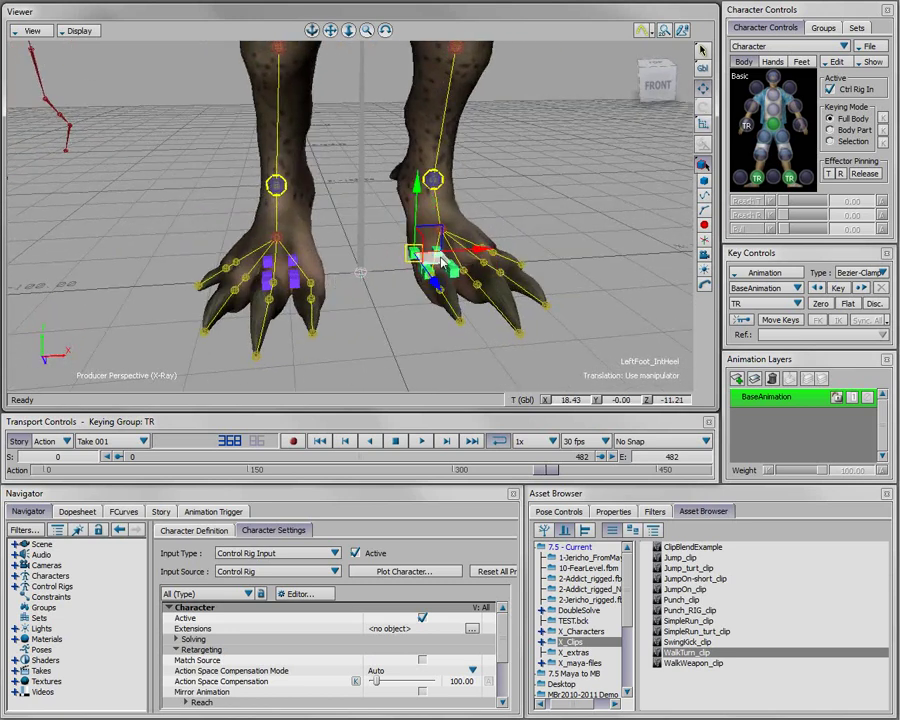
{"action": "left_click_drag", "start_coordinate": [480, 253], "coordinate": [416, 259]}
{"action": "left_click", "coordinate": [400, 279]}
{"action": "mouse_move", "coordinate": [464, 281]}
{"action": "left_mouse_down"}
{"action": "mouse_move", "coordinate": [537, 282]}
{"action": "mouse_move", "coordinate": [343, 301]}
{"action": "mouse_move", "coordinate": [369, 297]}
{"action": "mouse_move", "coordinate": [310, 282]}
{"action": "left_mouse_up"}
{"action": "left_click", "coordinate": [387, 282]}
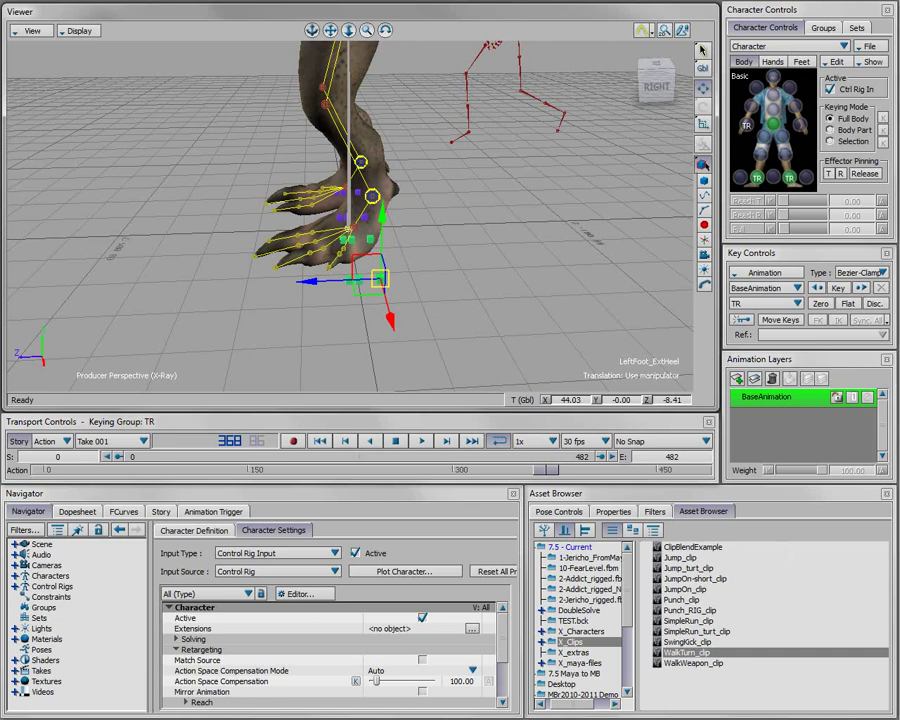
- Move the left foot's toe contact markers forward to fit the long toes, with the outer toe tip at about 41.9, 0, 33.8
{"action": "left_click", "coordinate": [344, 307]}
{"action": "left_click_drag", "start_coordinate": [348, 284], "coordinate": [274, 287]}
{"action": "left_click", "coordinate": [316, 283]}
{"action": "left_click", "coordinate": [277, 284]}
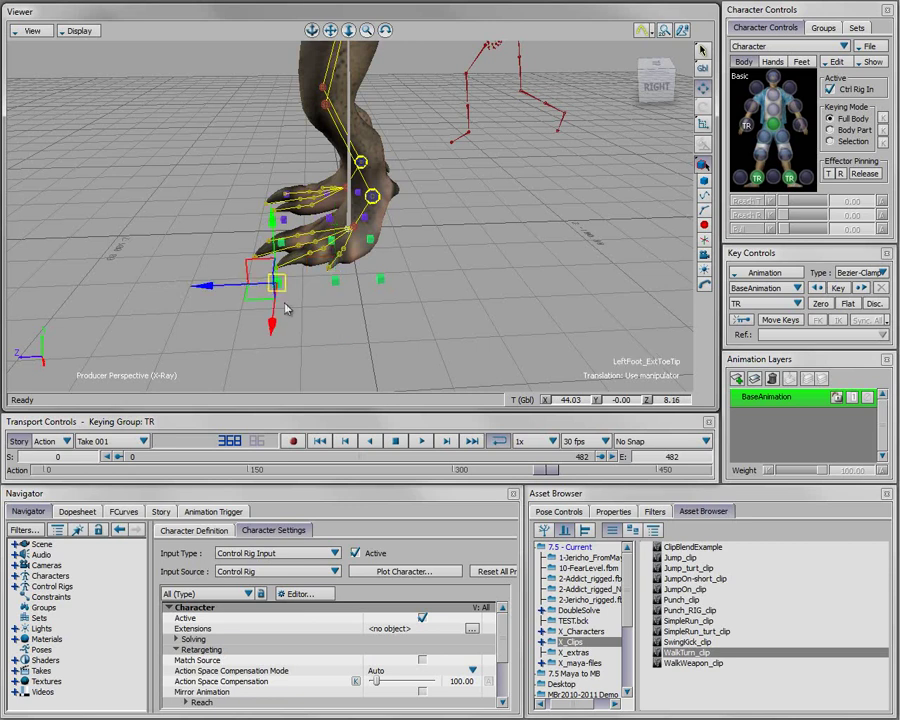
{"action": "left_click_drag", "start_coordinate": [205, 285], "coordinate": [337, 297]}
{"action": "left_click_drag", "start_coordinate": [540, 260], "coordinate": [535, 260]}
{"action": "left_click_drag", "start_coordinate": [342, 295], "coordinate": [487, 226], "text": "ctrl+shift"}
{"action": "left_click_drag", "start_coordinate": [422, 300], "coordinate": [503, 258], "text": "shift"}
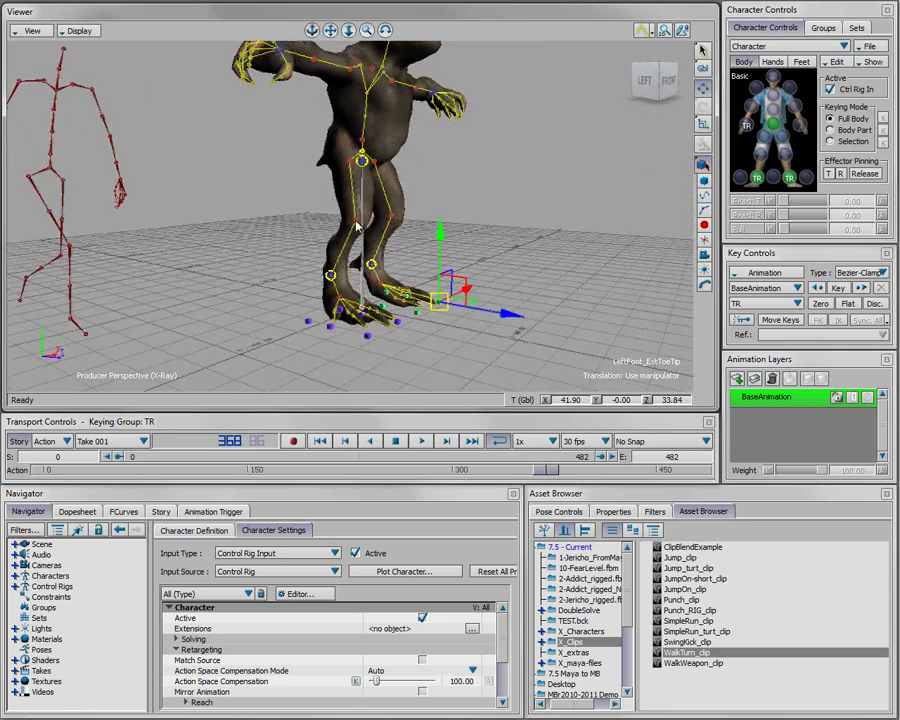
- Pull the right ankle effector down to test the floor contact, and undo the move
{"action": "left_click", "coordinate": [330, 276]}
{"action": "left_click_drag", "start_coordinate": [339, 261], "coordinate": [340, 302]}
{"action": "key", "text": "ctrl+z"}
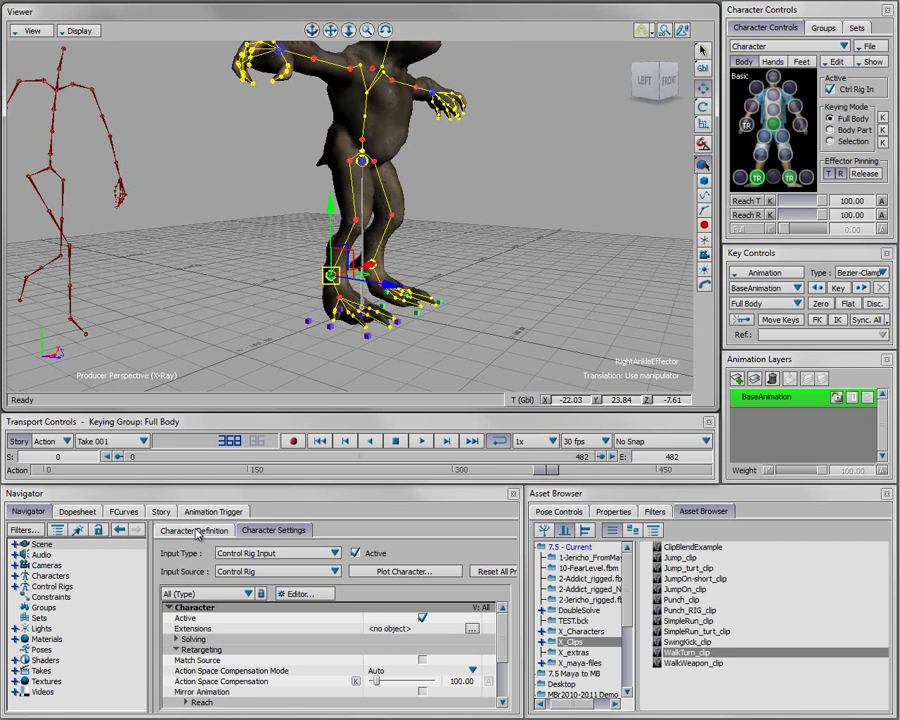
- Expand the Floor Contacts section in the character's settings to review the hand, foot, finger and toe contact options
{"action": "scroll", "coordinate": [358, 679], "scroll_direction": "down", "scroll_amount": 3}
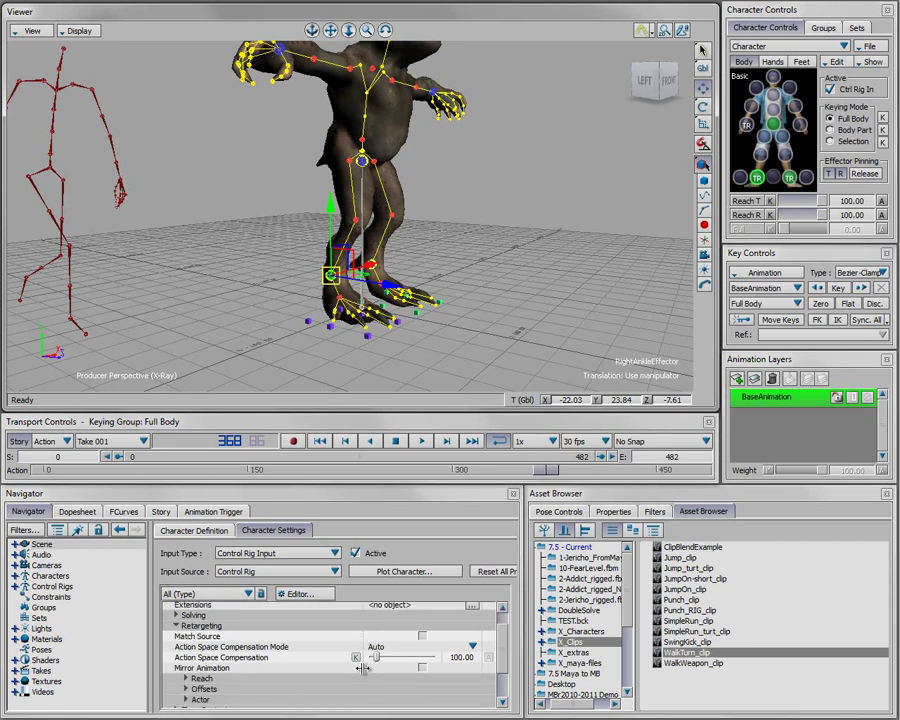
{"action": "left_click", "coordinate": [176, 662]}
{"action": "scroll", "coordinate": [300, 661], "scroll_direction": "down", "scroll_amount": 2}
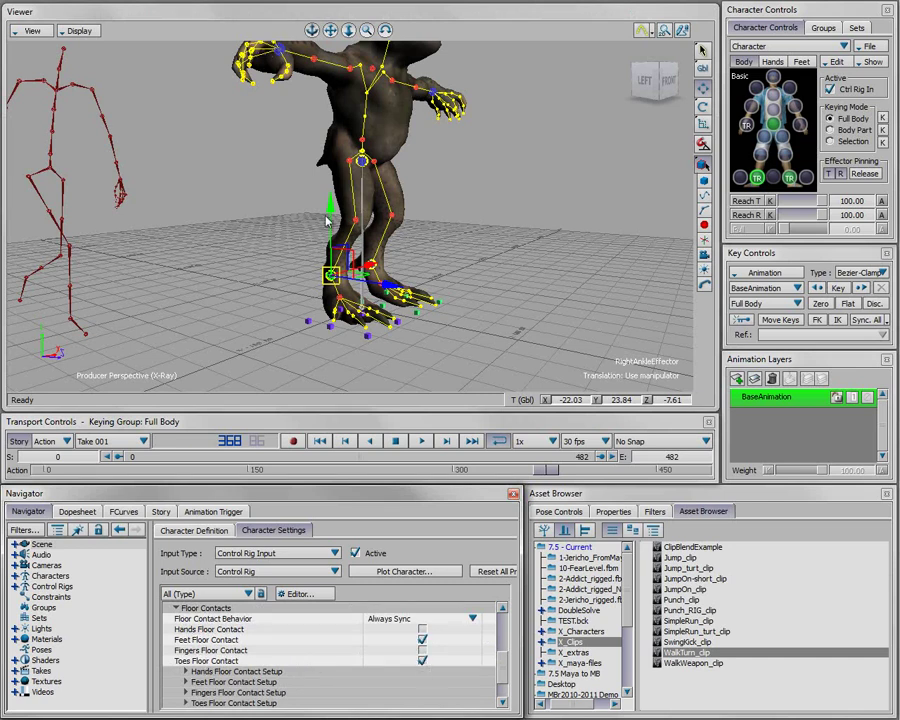
- Raise the right ankle effector and set it back down behind the body, at about -21.56, 23.84, -22.07, to test the floor contact
{"action": "left_click_drag", "start_coordinate": [331, 209], "coordinate": [374, 210]}
{"action": "key", "text": "r"}
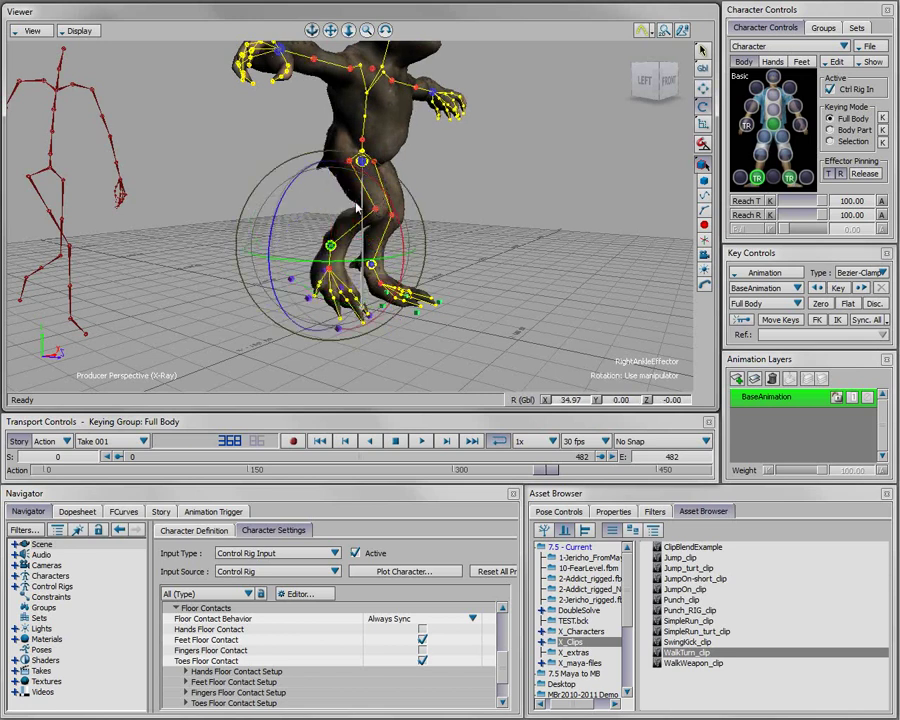
{"action": "key", "text": "t"}
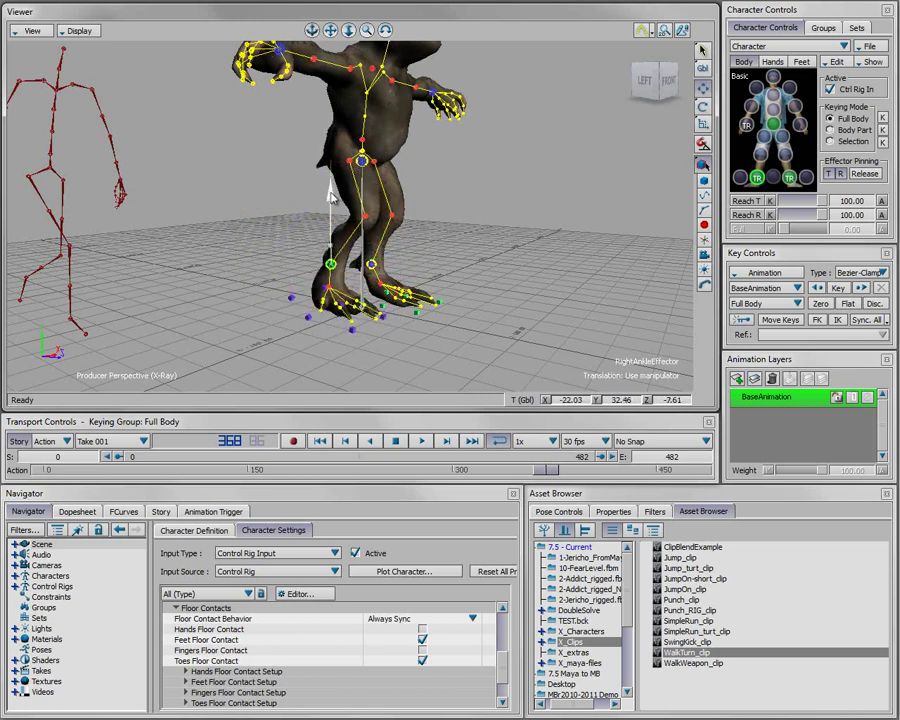
{"action": "left_click_drag", "start_coordinate": [324, 211], "coordinate": [299, 250]}
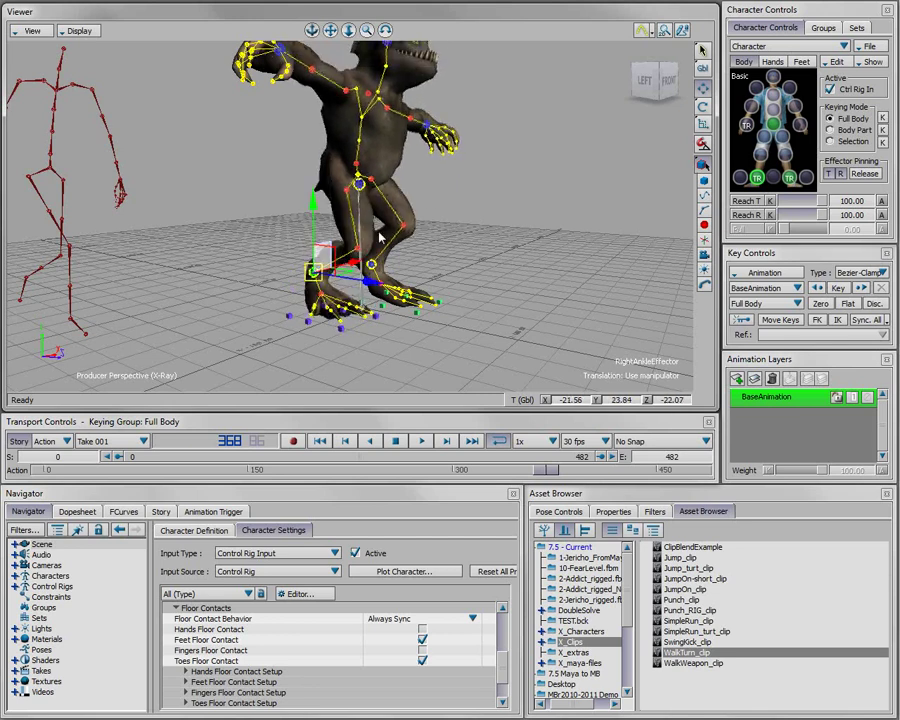
{"action": "left_click_drag", "start_coordinate": [379, 236], "coordinate": [422, 229], "text": "ctrl"}
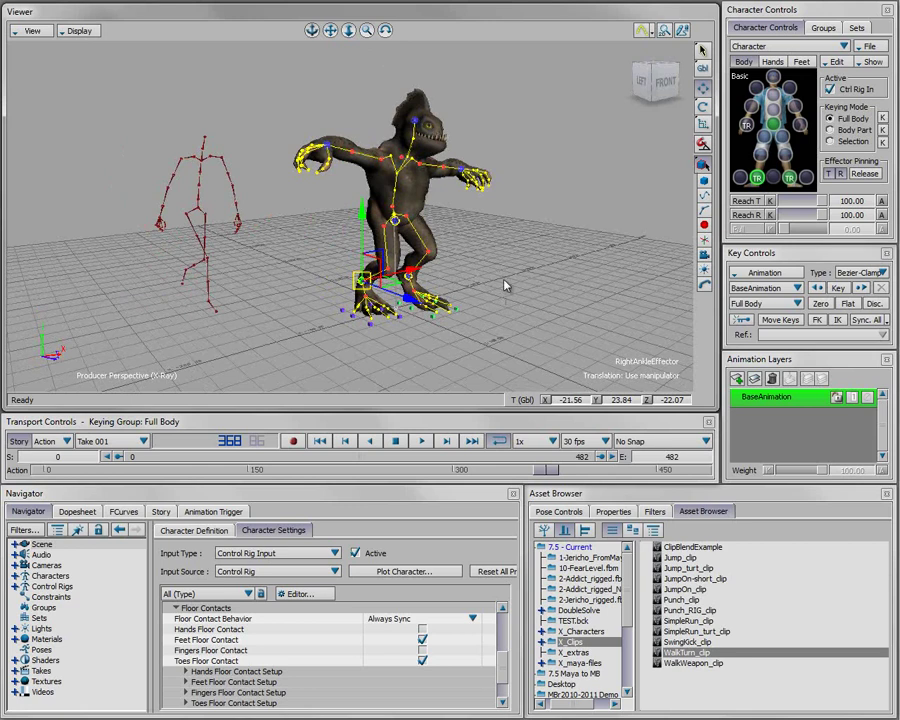
- Switch the monster character's input to Skeleton_v6 and play the walk from the side to check the floor contacts
{"action": "left_click", "coordinate": [837, 62]}
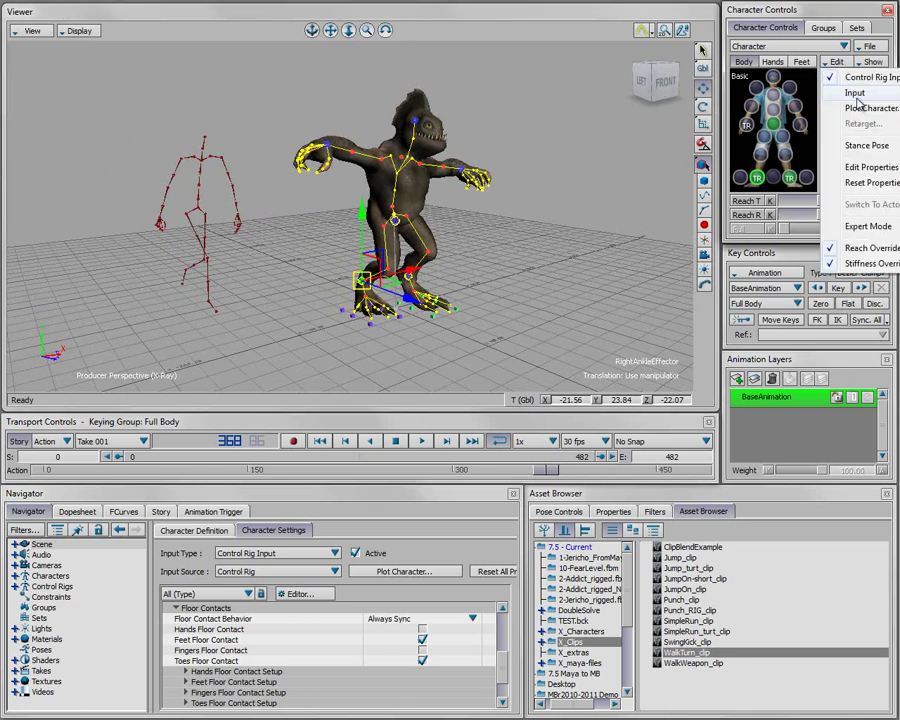
{"action": "left_click", "coordinate": [855, 92]}
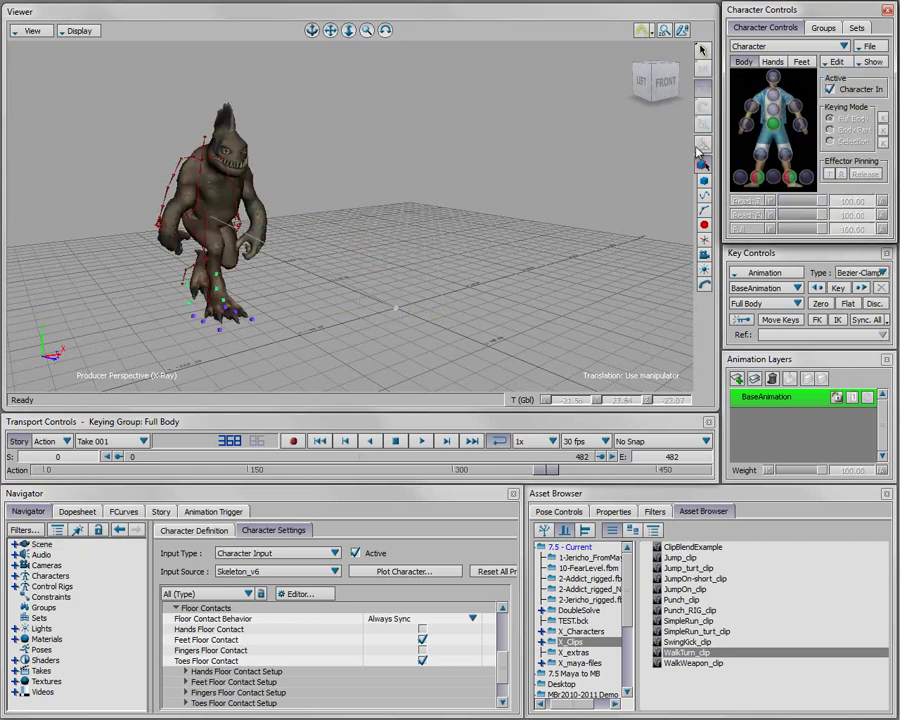
{"action": "left_click_drag", "start_coordinate": [370, 230], "coordinate": [456, 262], "text": "ctrl+shift"}
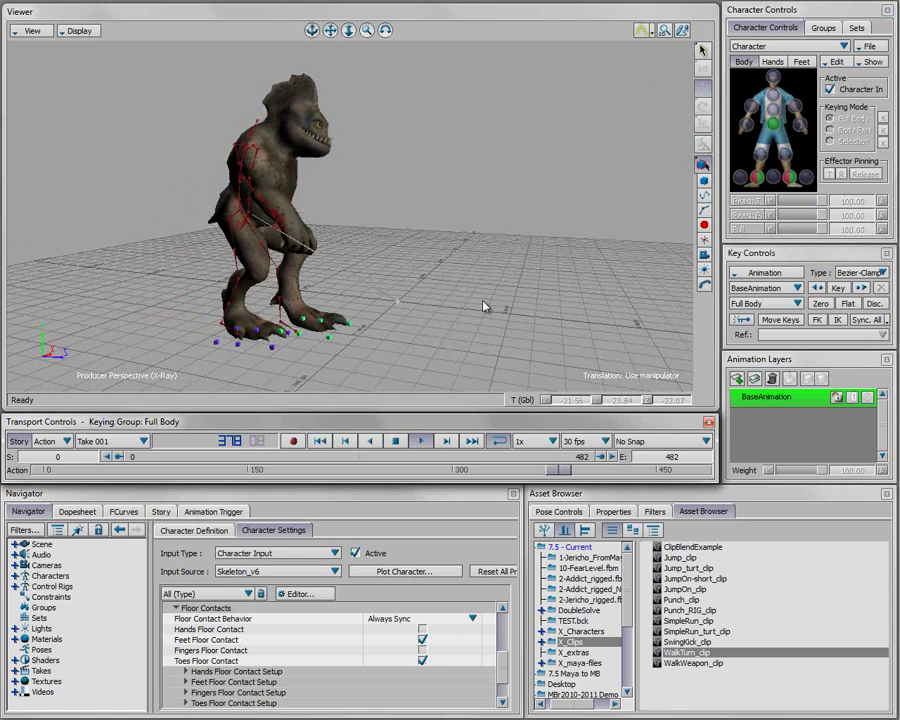
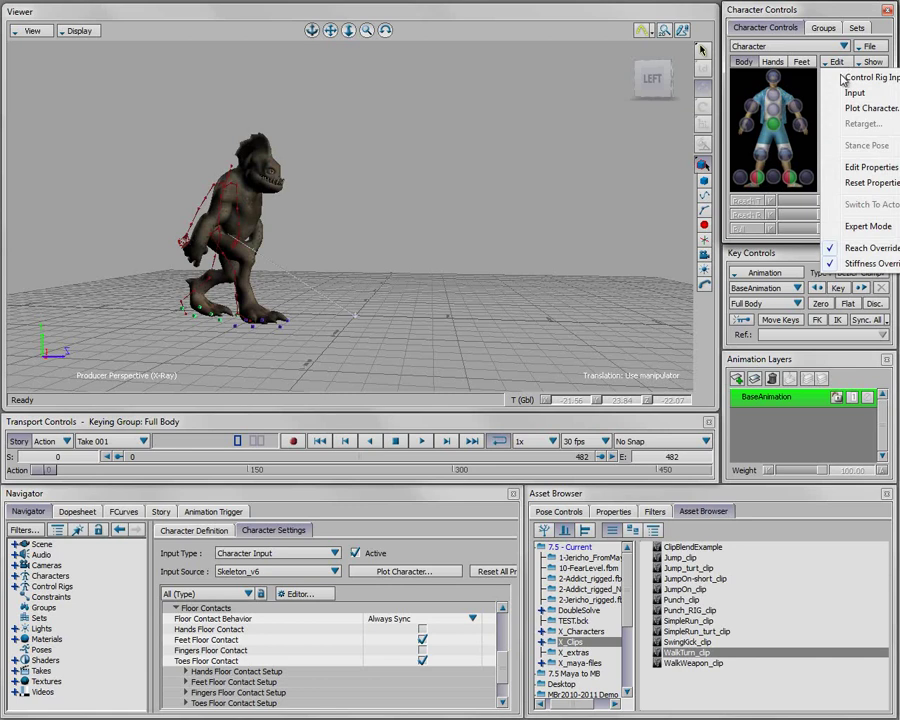
- Plot the retargeted walk onto the monster's skeleton at 30 FPS, play it back and return to the start
{"action": "left_click", "coordinate": [864, 110]}
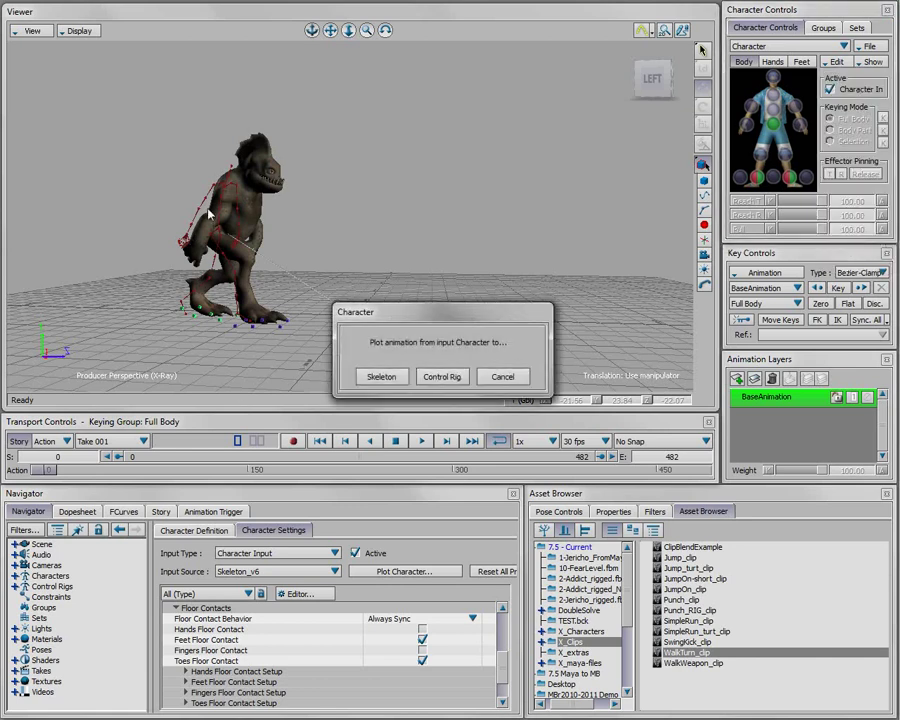
{"action": "left_click", "coordinate": [381, 377]}
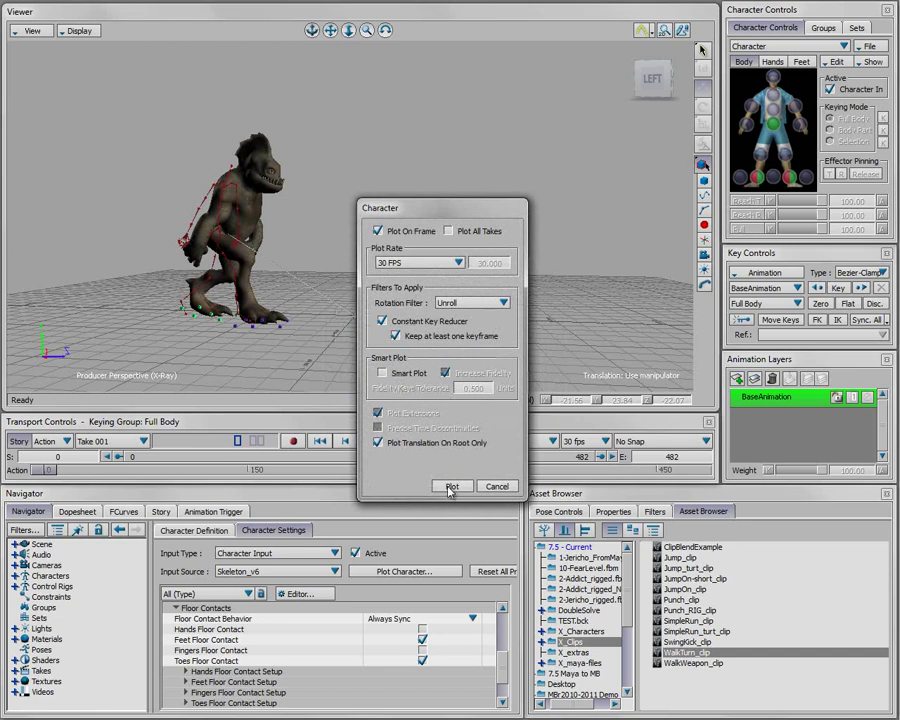
{"action": "left_click", "coordinate": [451, 487]}
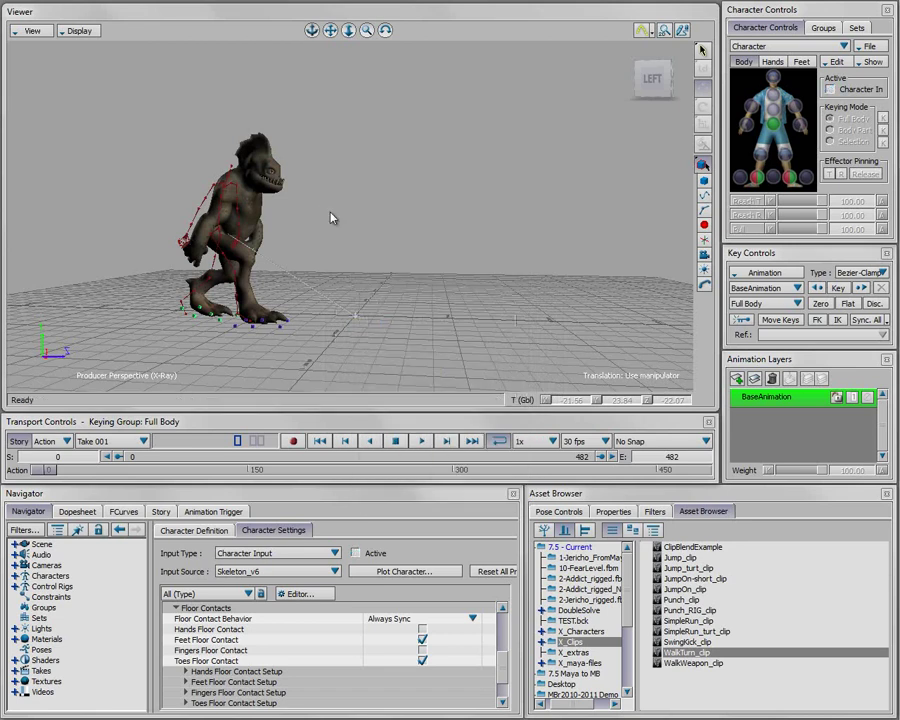
{"action": "left_click", "coordinate": [421, 441]}
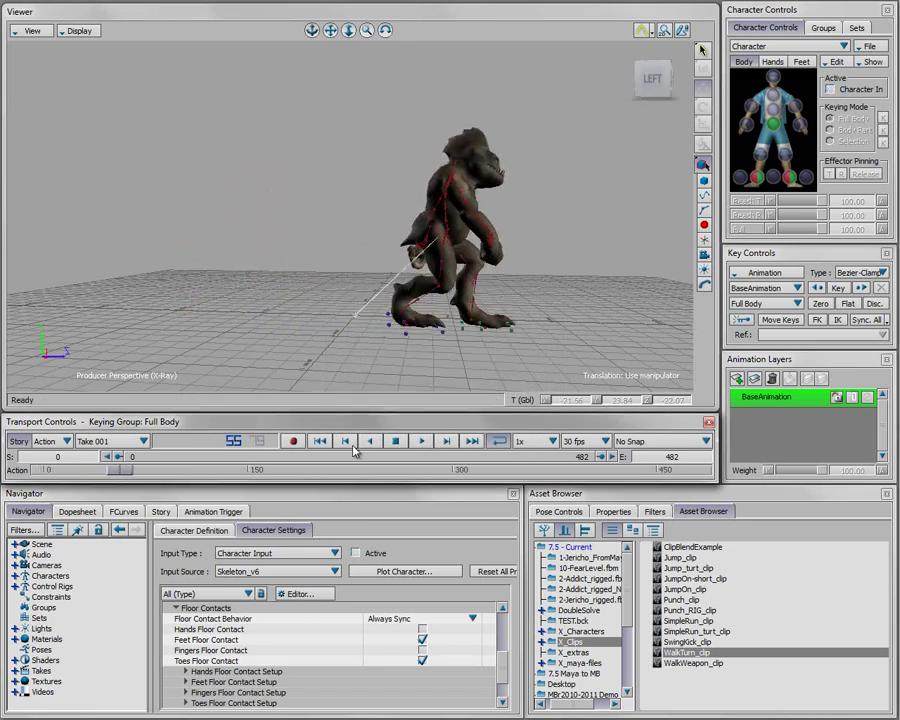
{"action": "left_click", "coordinate": [320, 441]}
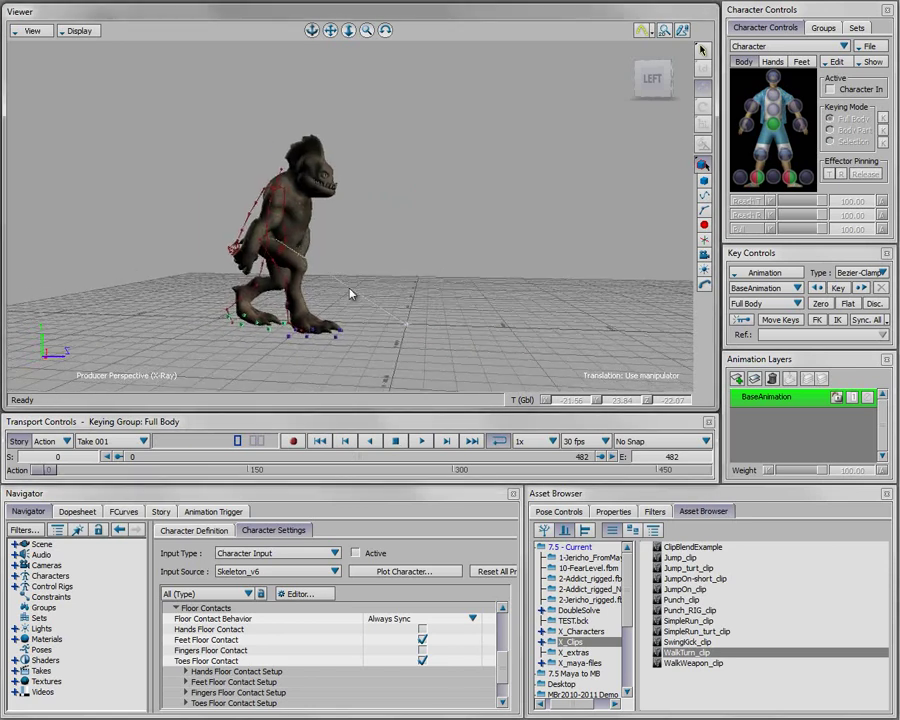
- Delete the whole Skeleton_v6 hierarchy in the schematic view together with its character constraint, and play the monster's walk
{"action": "key", "text": "ctrl+w"}
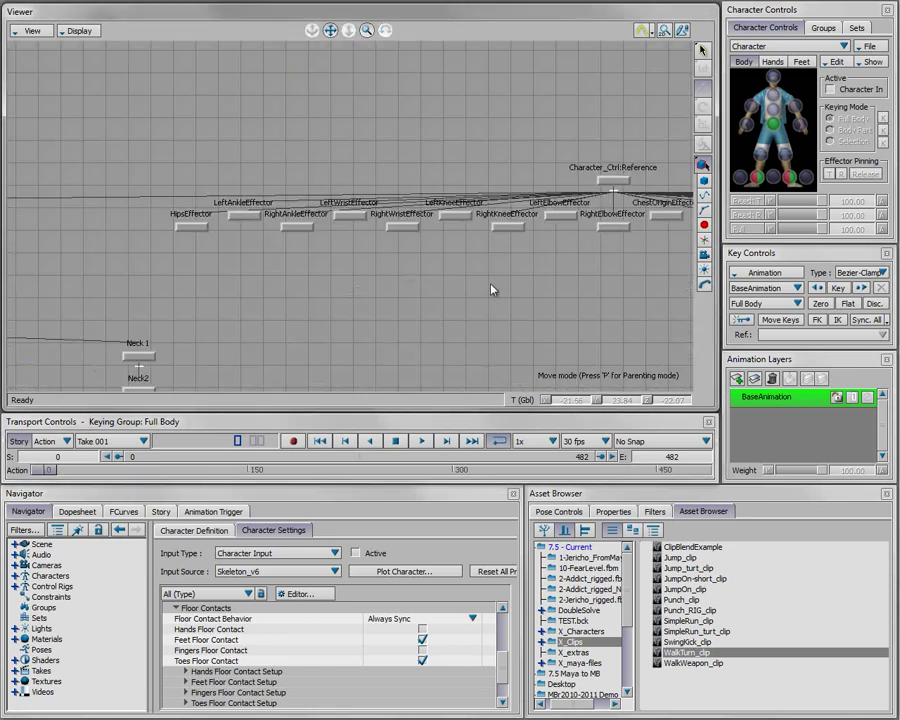
{"action": "left_click_drag", "start_coordinate": [492, 289], "coordinate": [489, 161], "text": "ctrl"}
{"action": "left_click_drag", "start_coordinate": [414, 273], "coordinate": [364, 70], "text": "shift"}
{"action": "mouse_move", "coordinate": [355, 197]}
{"action": "left_mouse_down", "text": "shift"}
{"action": "mouse_move", "coordinate": [344, 171]}
{"action": "mouse_move", "coordinate": [346, 180]}
{"action": "left_mouse_up", "text": "shift"}
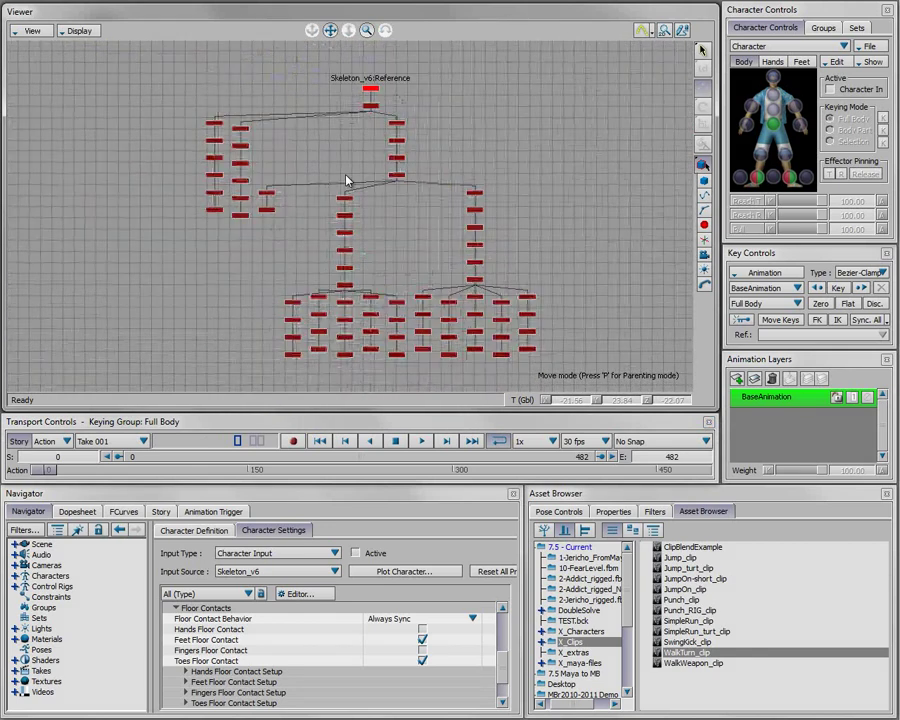
{"action": "left_click_drag", "start_coordinate": [573, 357], "coordinate": [572, 368]}
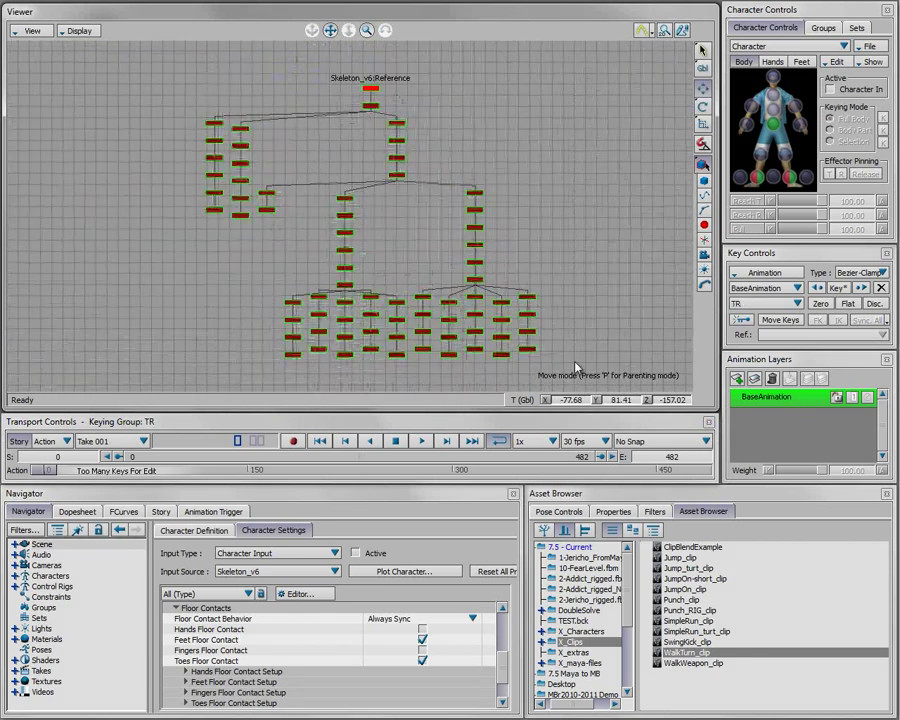
{"action": "key", "text": "Delete"}
{"action": "left_click", "coordinate": [398, 376]}
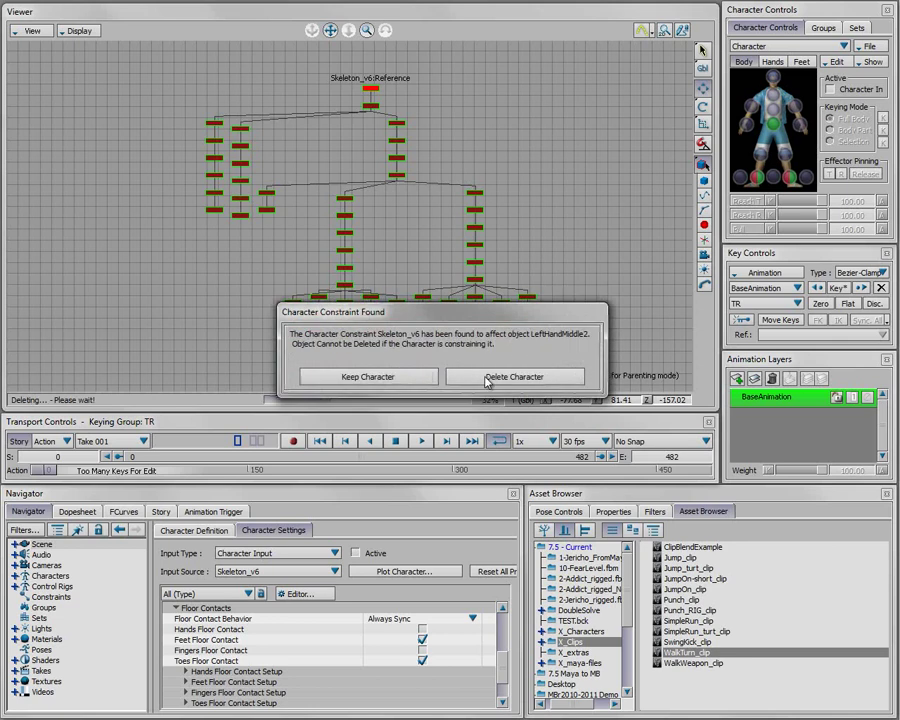
{"action": "left_click", "coordinate": [478, 375]}
{"action": "left_click", "coordinate": [472, 374]}
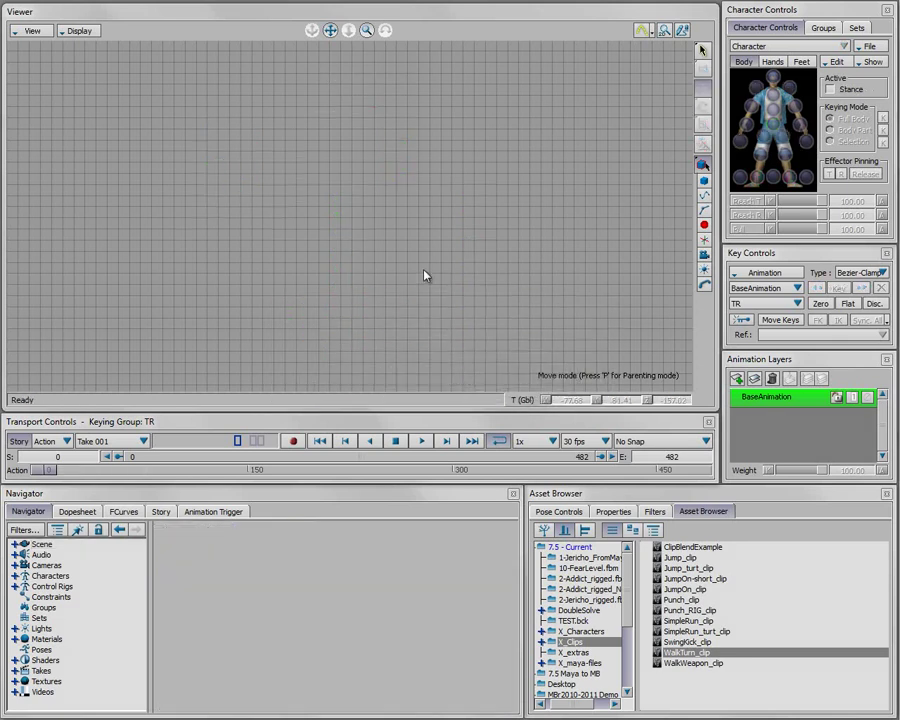
{"action": "key", "text": "ctrl+w"}
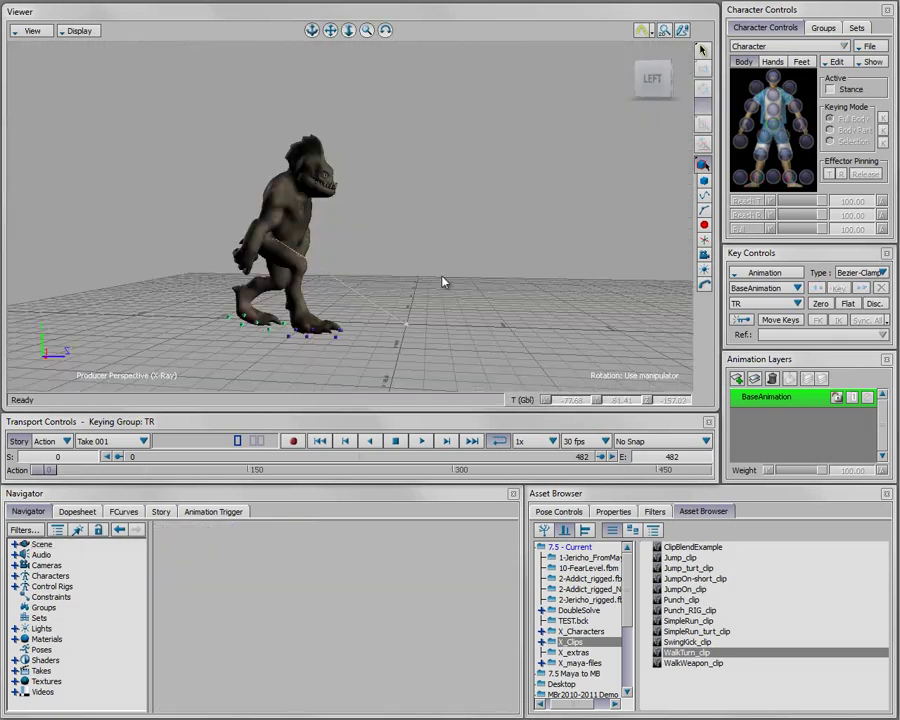
{"action": "left_click", "coordinate": [425, 442]}
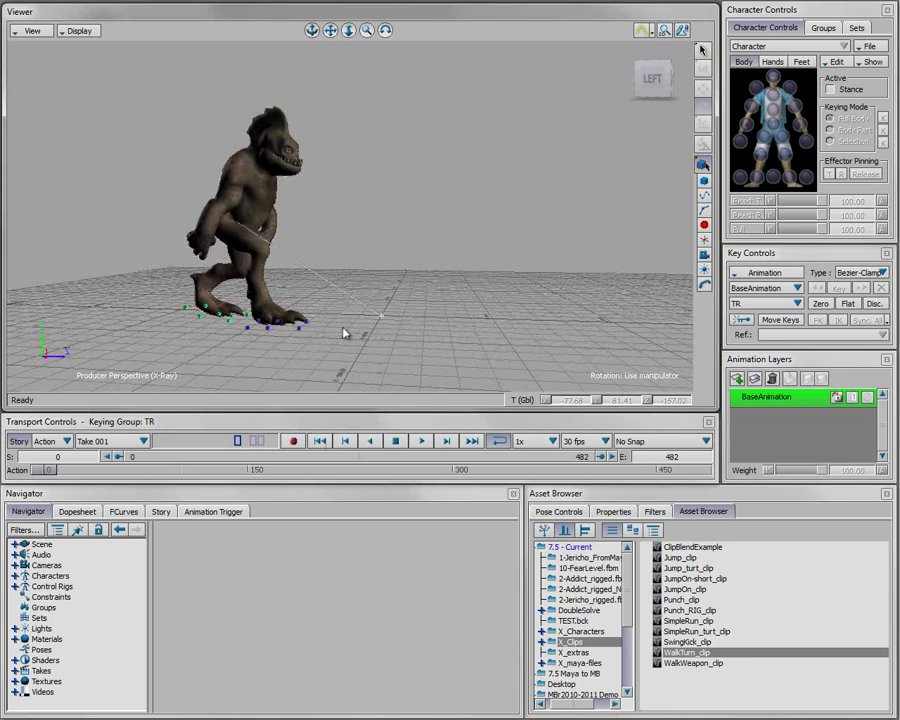
- Insert a character animation track in the Story timeline and assign the monster's Character to it
{"action": "left_click", "coordinate": [161, 511]}
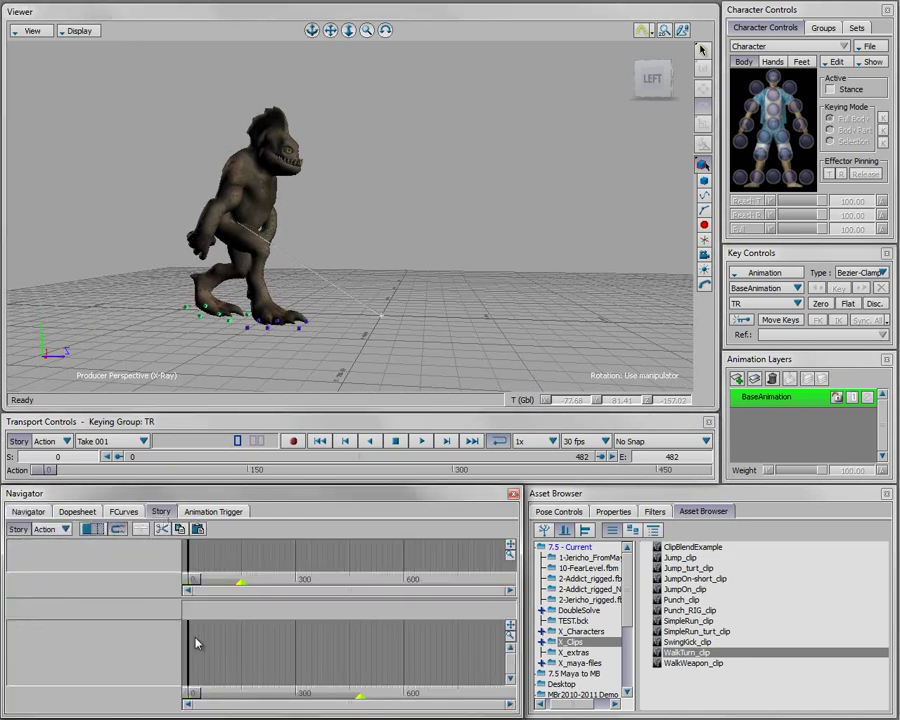
{"action": "right_click", "coordinate": [131, 584]}
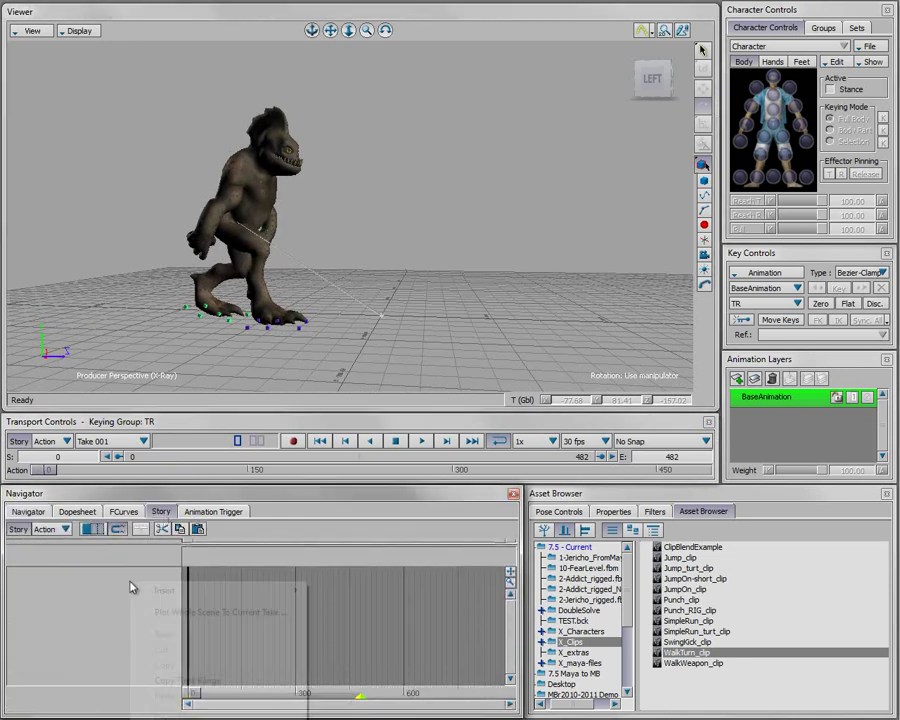
{"action": "mouse_move", "coordinate": [172, 593]}
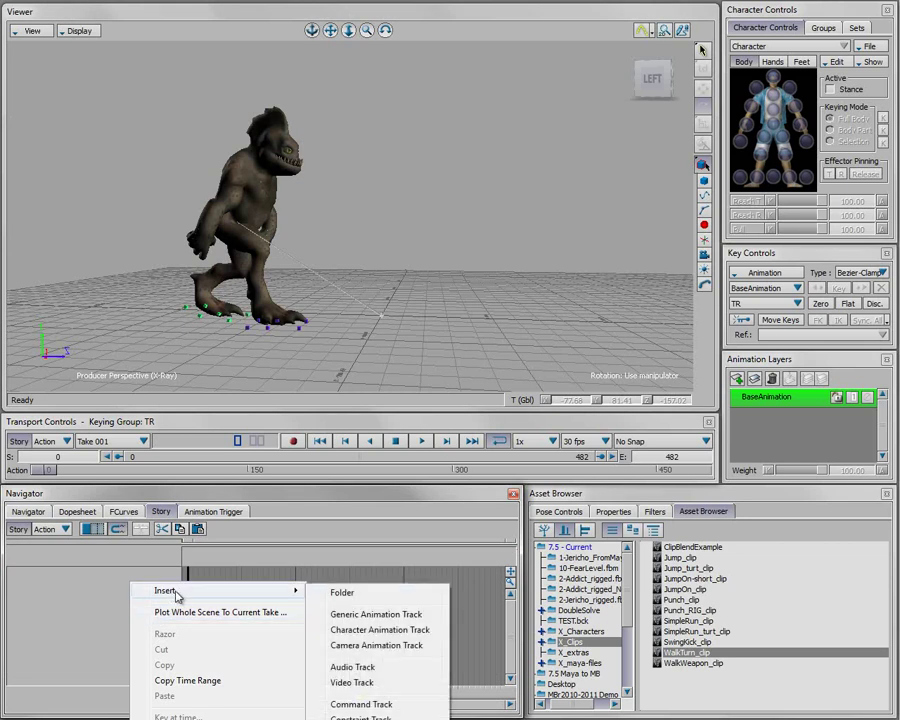
{"action": "left_click", "coordinate": [358, 629]}
{"action": "left_click", "coordinate": [117, 591]}
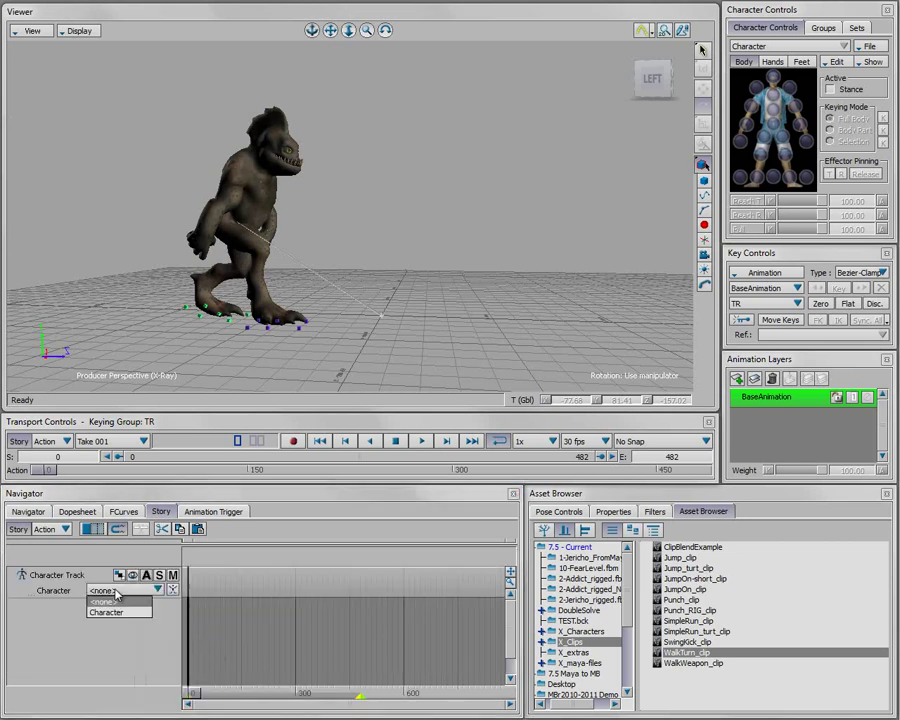
{"action": "left_click", "coordinate": [106, 612]}
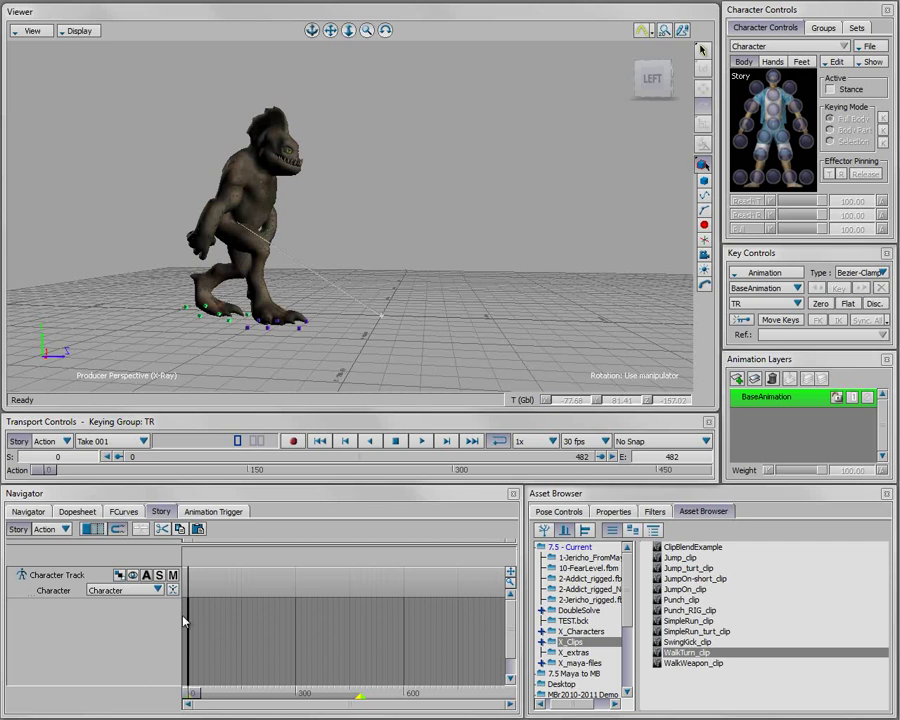
- Insert the current take as a clip on the character track, accepting base layer only, and play it
{"action": "right_click", "coordinate": [265, 586]}
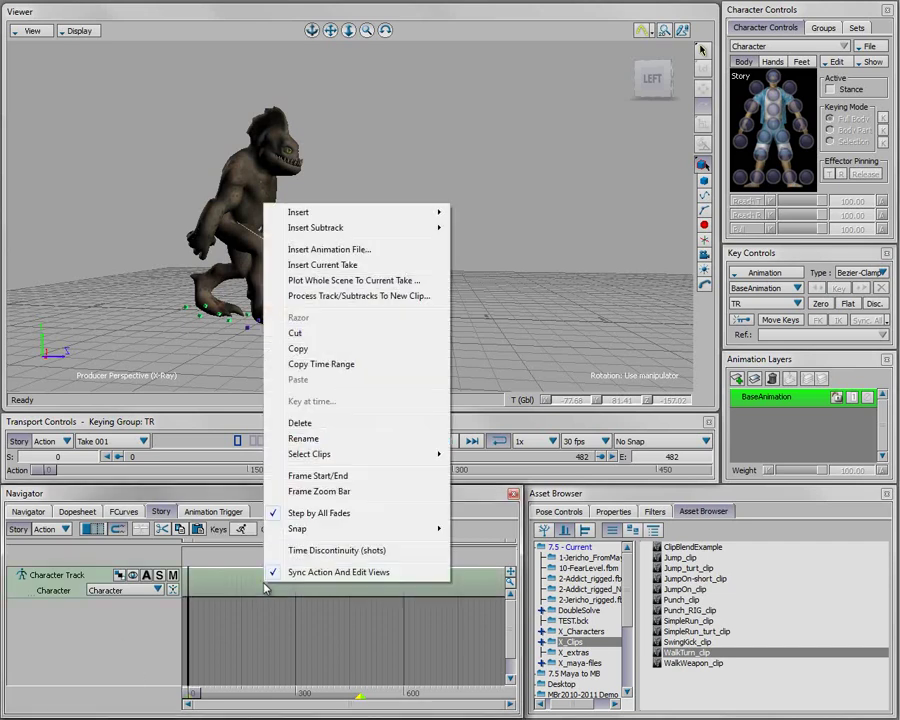
{"action": "left_click", "coordinate": [310, 265]}
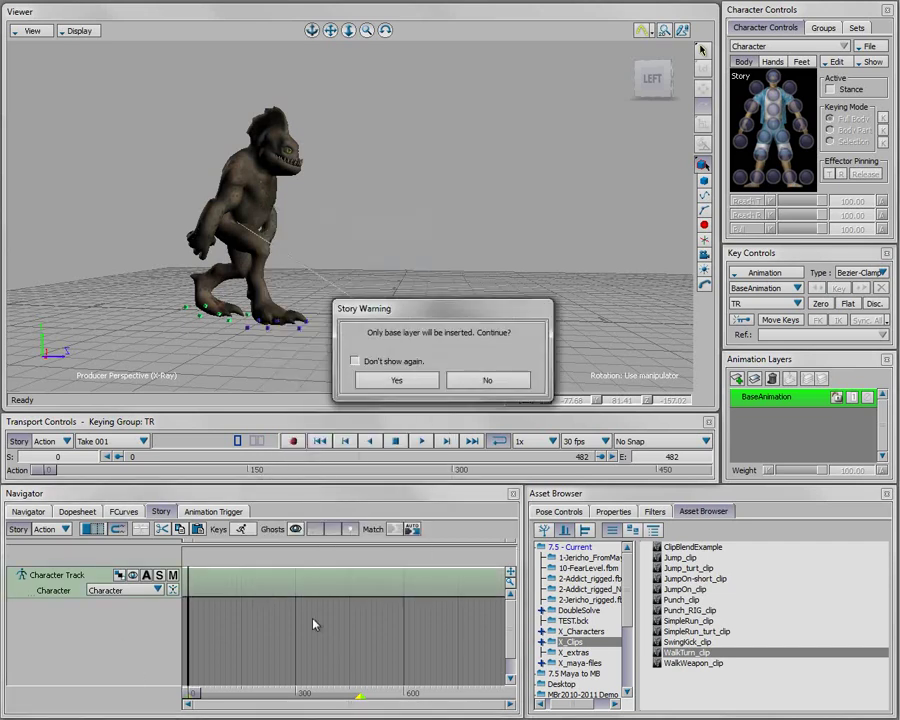
{"action": "left_click", "coordinate": [395, 381]}
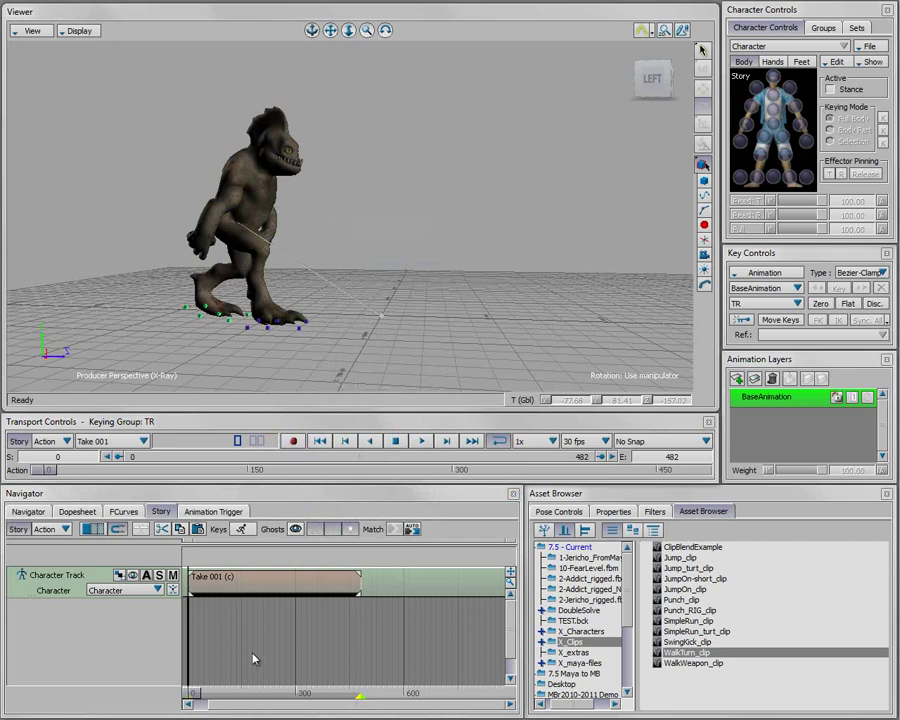
{"action": "key", "text": "a"}
{"action": "left_click_drag", "start_coordinate": [384, 647], "coordinate": [309, 642], "text": "ctrl"}
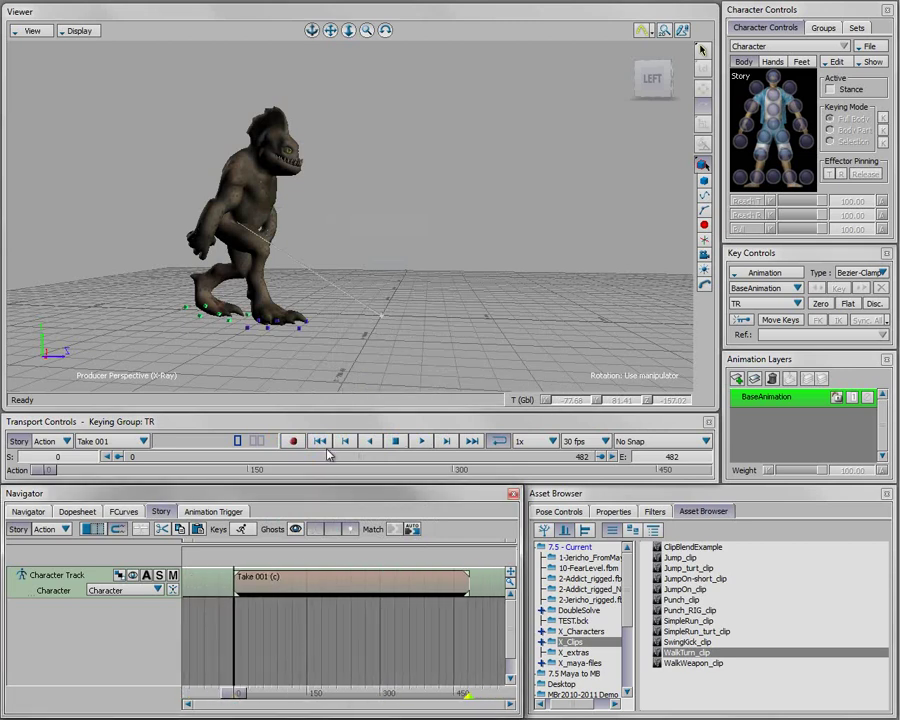
{"action": "left_click", "coordinate": [422, 449]}
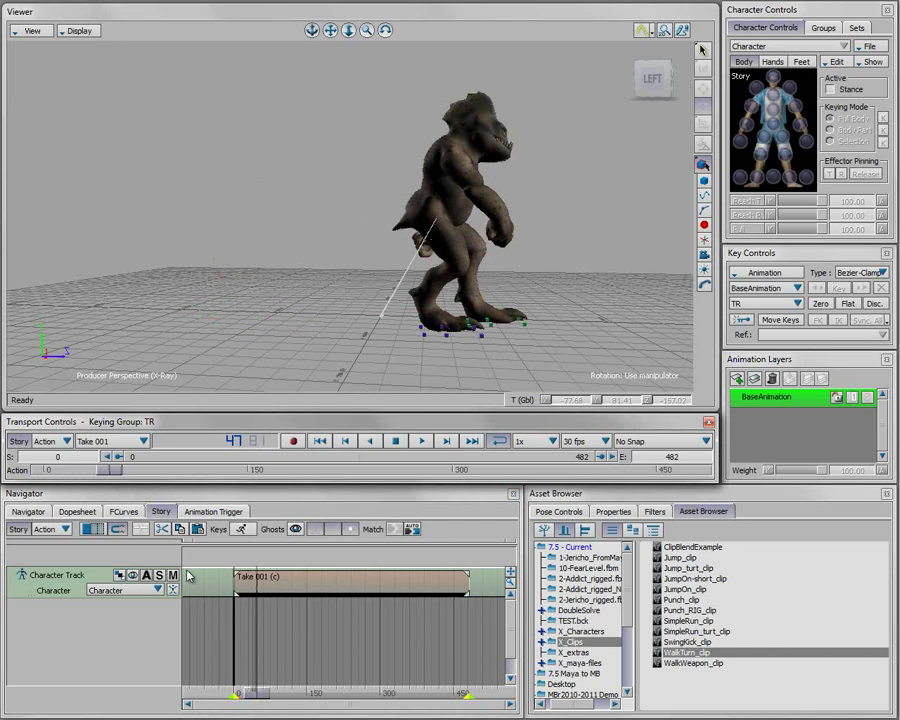
- Time-scale the Take 001 clip so it ends at frame 186, and play the faster walk from the start
{"action": "left_click", "coordinate": [90, 530]}
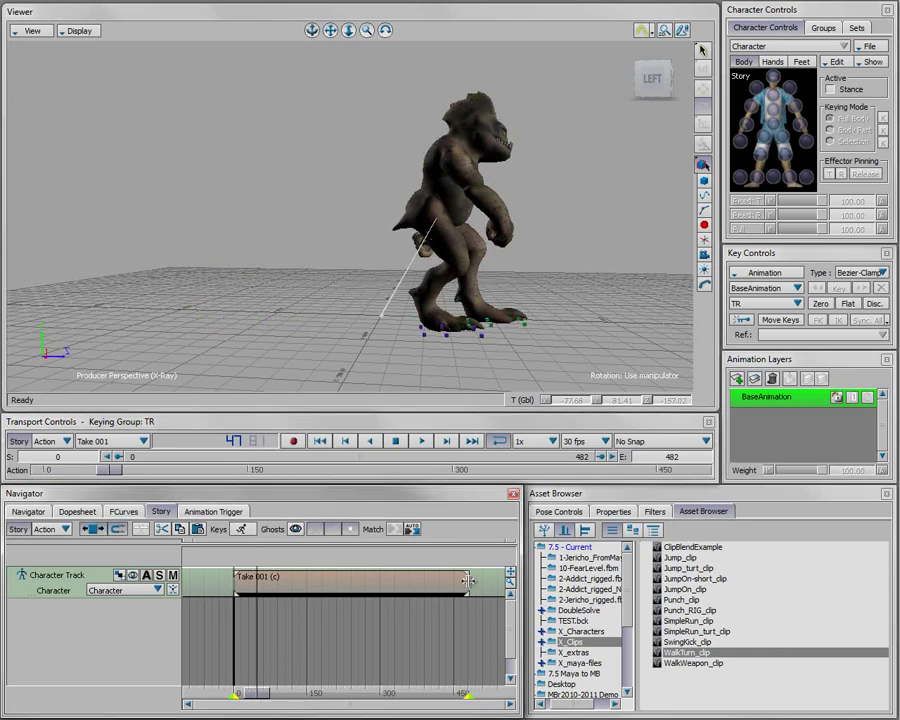
{"action": "left_click_drag", "start_coordinate": [468, 580], "coordinate": [327, 581]}
{"action": "left_click", "coordinate": [322, 441]}
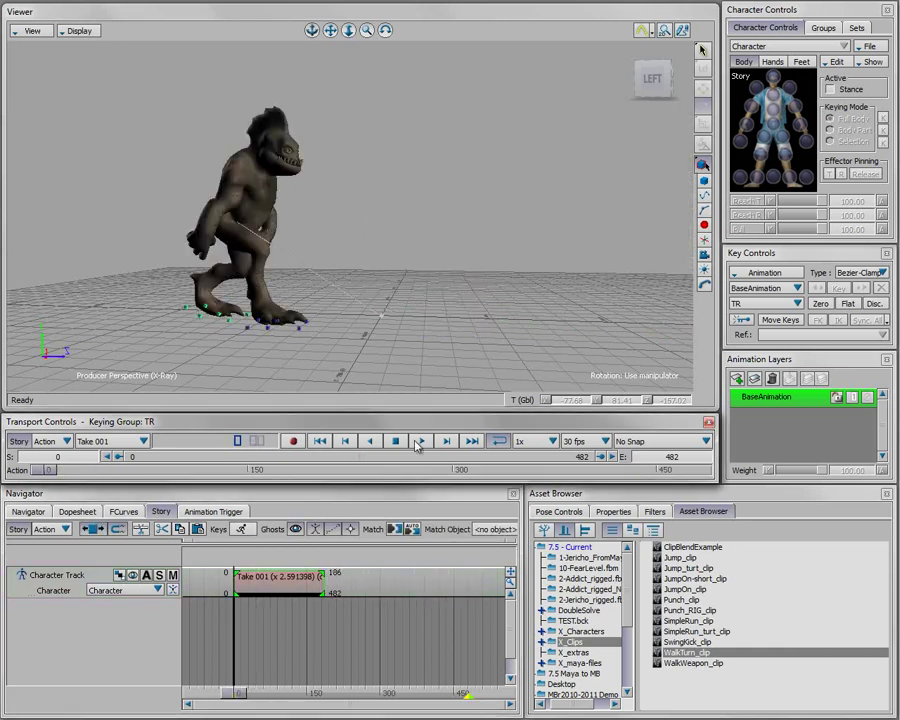
{"action": "left_click", "coordinate": [421, 441]}
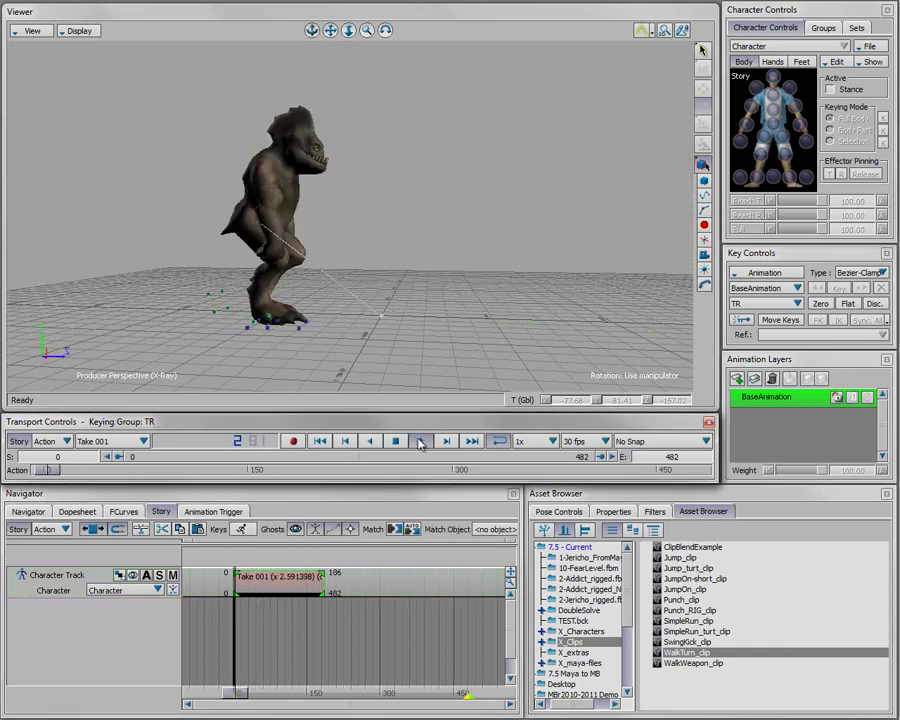
- Try time-scaling the Take 001 clip to a factor of 0.657572, and play the slower walk from the start
{"action": "left_click", "coordinate": [318, 441]}
{"action": "left_click_drag", "start_coordinate": [324, 586], "coordinate": [620, 594]}
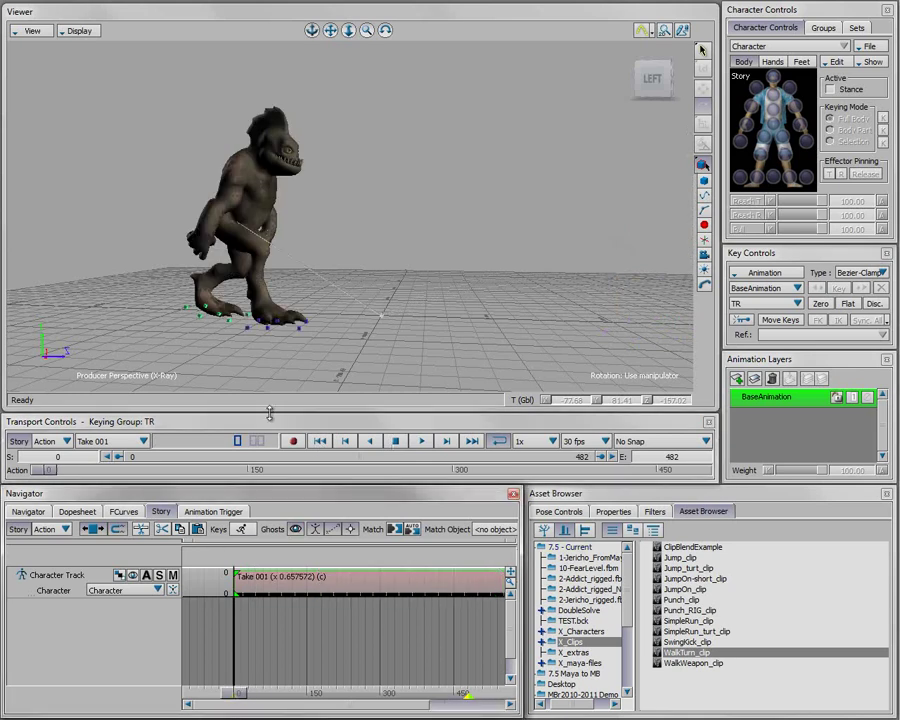
{"action": "left_click", "coordinate": [421, 441]}
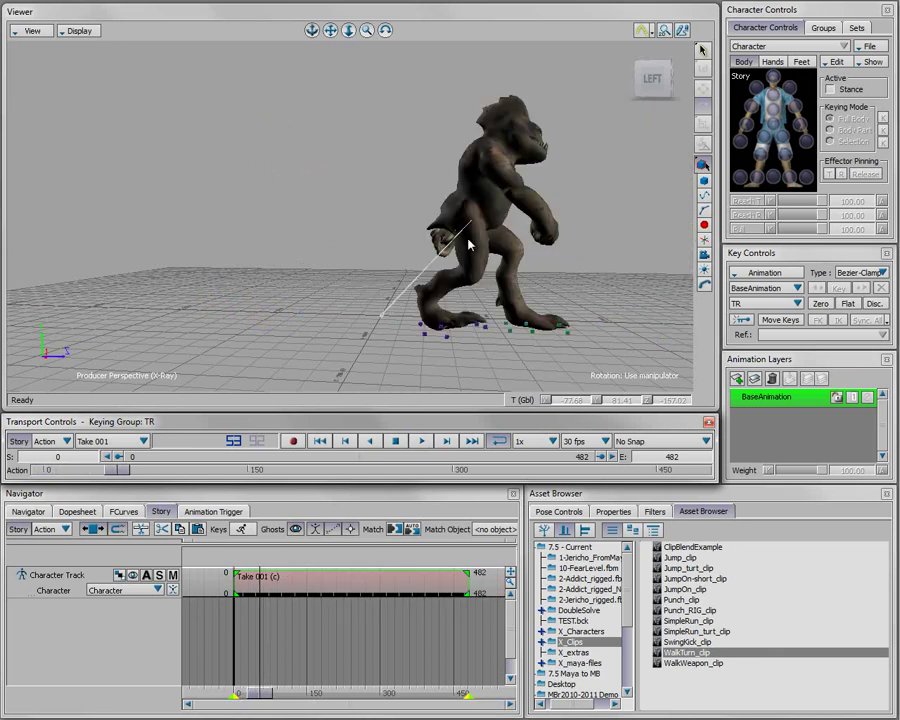
- Insert a Character Override subtrack under the Character Track and enlarge it to show its character and track content settings
{"action": "left_click_drag", "start_coordinate": [468, 240], "coordinate": [422, 247], "text": "ctrl+shift"}
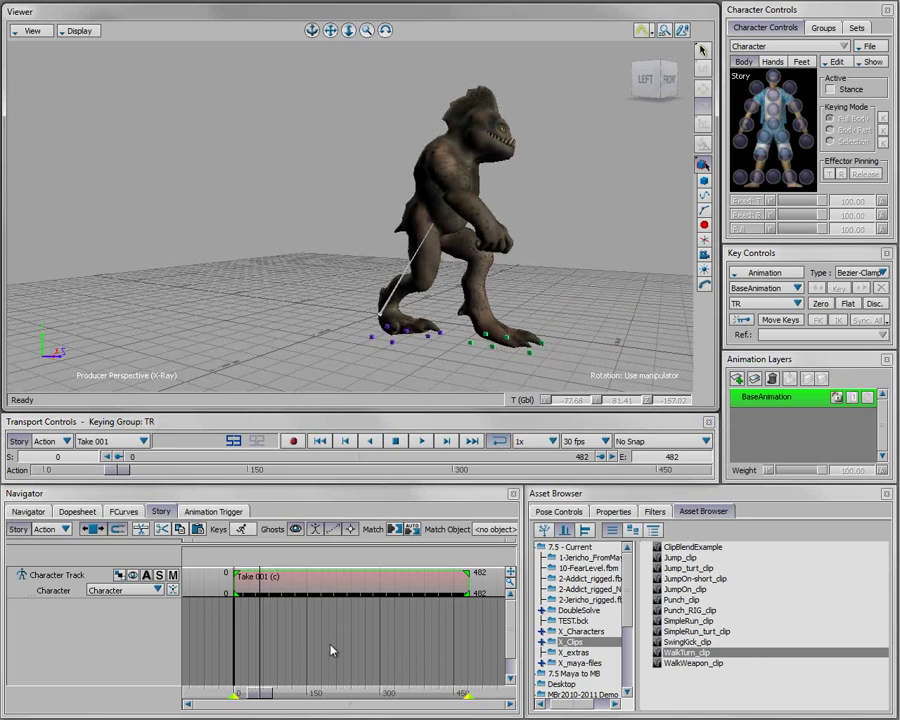
{"action": "right_click", "coordinate": [57, 582]}
{"action": "mouse_move", "coordinate": [128, 228]}
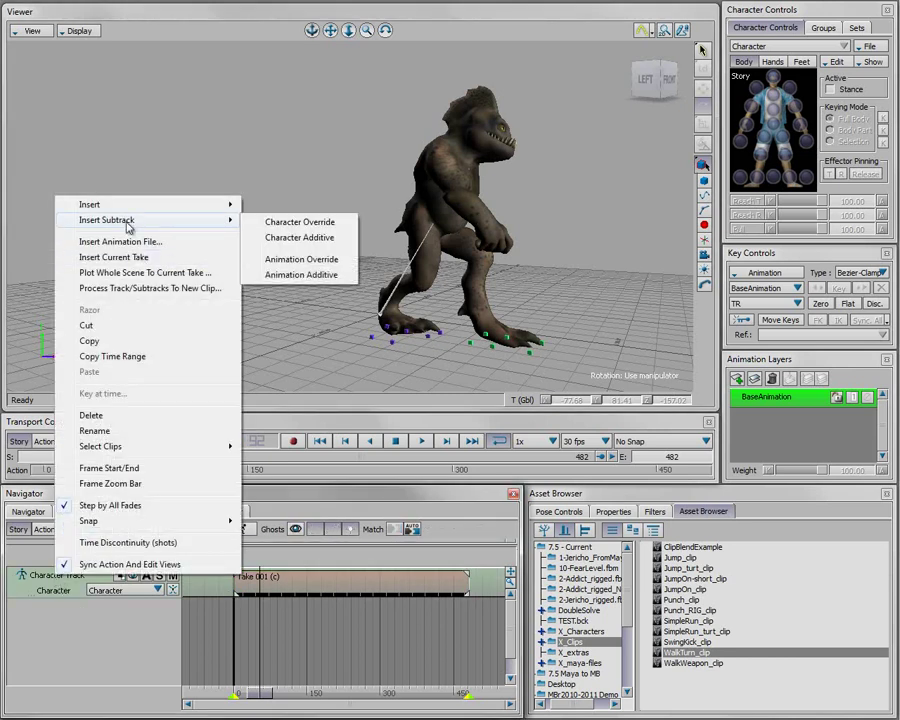
{"action": "left_click", "coordinate": [310, 222]}
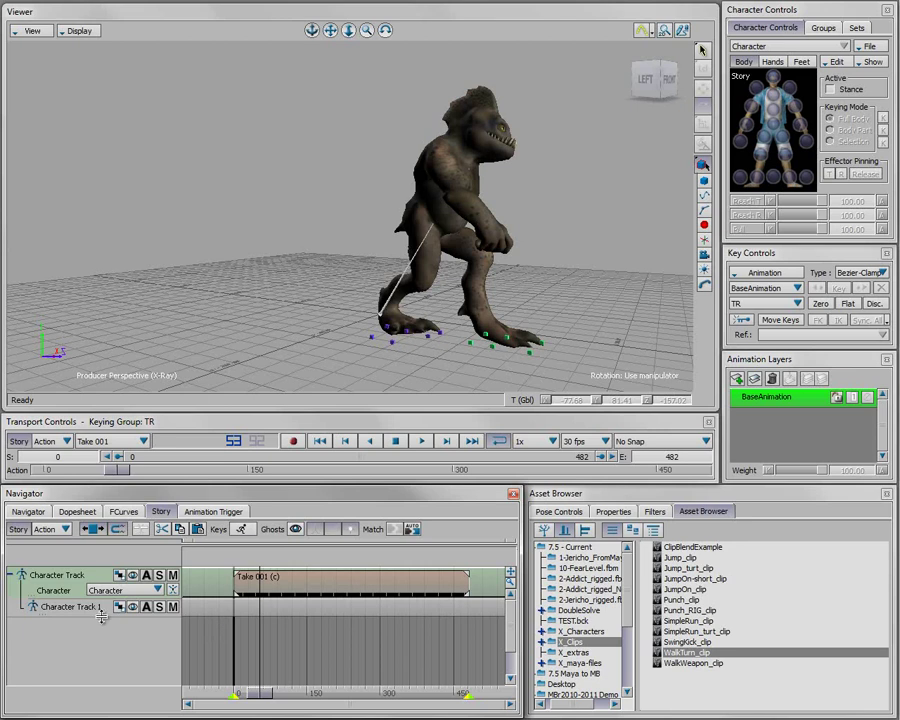
{"action": "left_click_drag", "start_coordinate": [95, 617], "coordinate": [93, 643]}
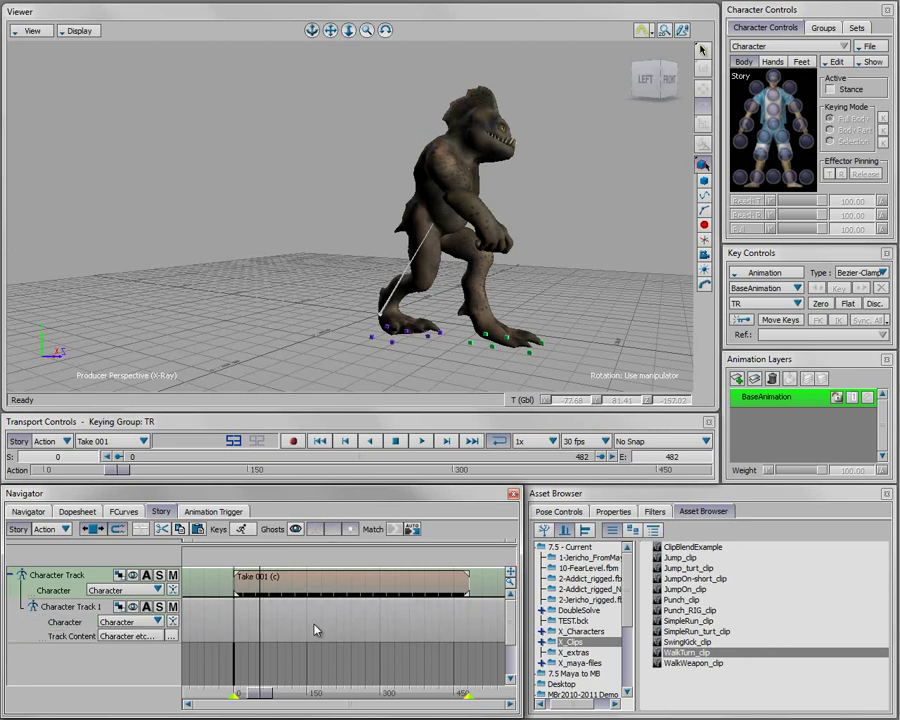
- Place Jump_clip from the X_Clips assets on the override subtrack at about frames 141 to 212, and scrub through the jump
{"action": "left_click", "coordinate": [688, 559]}
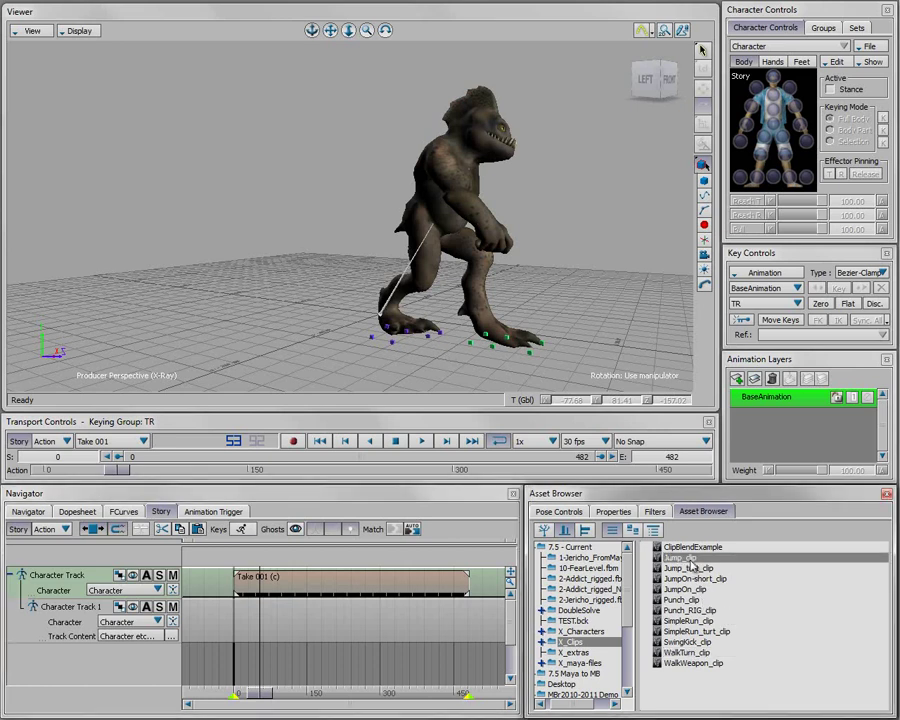
{"action": "left_click_drag", "start_coordinate": [692, 561], "coordinate": [307, 622]}
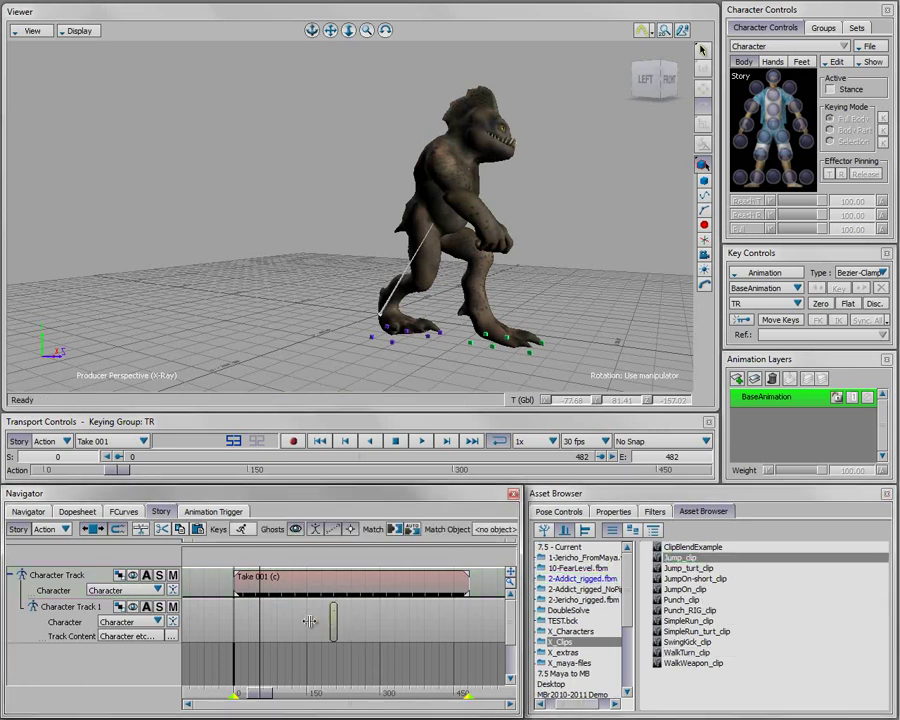
{"action": "left_click_drag", "start_coordinate": [259, 694], "coordinate": [310, 697]}
{"action": "left_click_drag", "start_coordinate": [529, 282], "coordinate": [350, 264], "text": "ctrl"}
{"action": "left_click_drag", "start_coordinate": [558, 273], "coordinate": [443, 273], "text": "shift"}
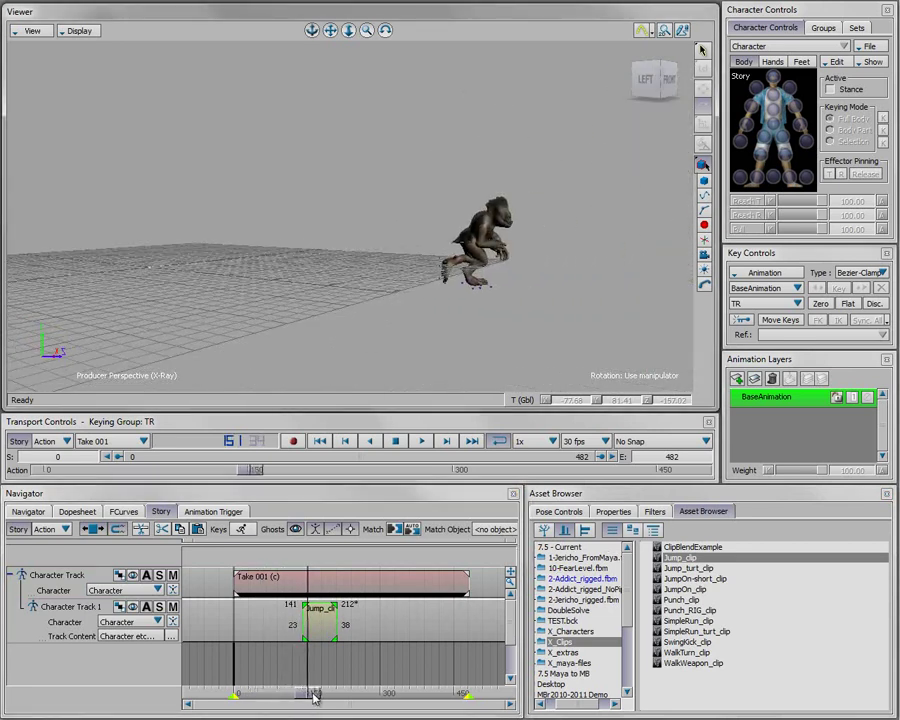
{"action": "mouse_move", "coordinate": [313, 697]}
{"action": "left_mouse_down"}
{"action": "mouse_move", "coordinate": [337, 692]}
{"action": "mouse_move", "coordinate": [308, 693]}
{"action": "mouse_move", "coordinate": [330, 693]}
{"action": "mouse_move", "coordinate": [318, 693]}
{"action": "left_mouse_up"}
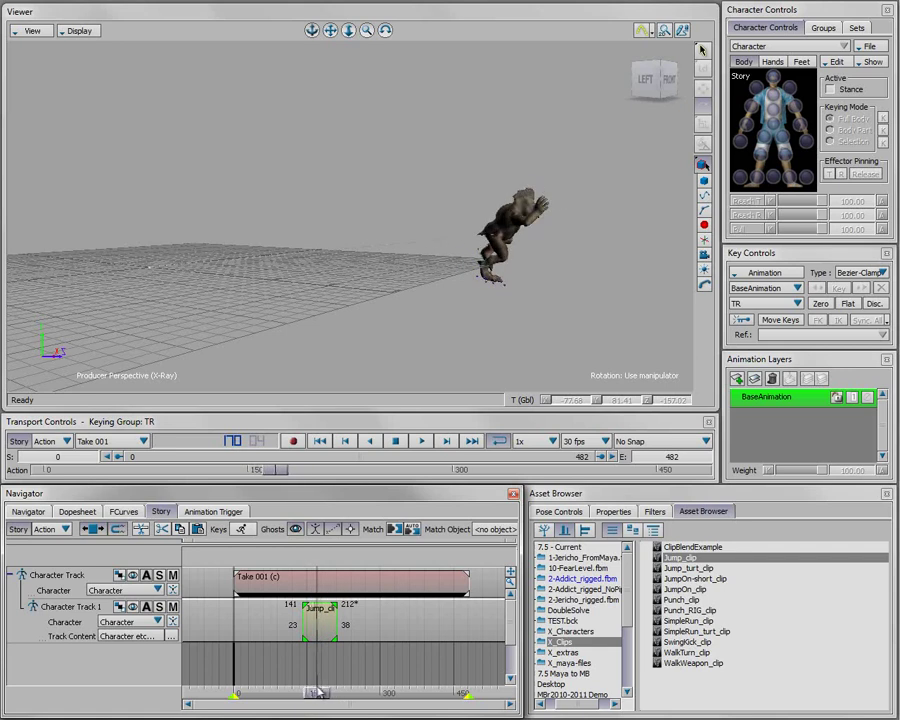
- Restrict the override subtrack to the upper body by switching off Full body and enabling Upper Body, and scrub the result
{"action": "left_click", "coordinate": [173, 622]}
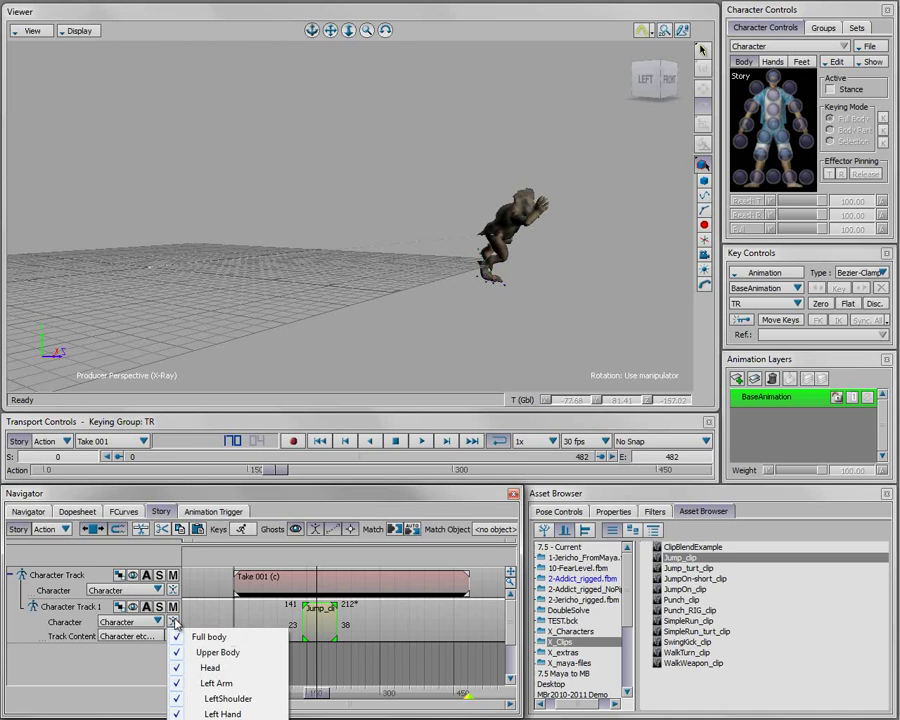
{"action": "left_click", "coordinate": [200, 637]}
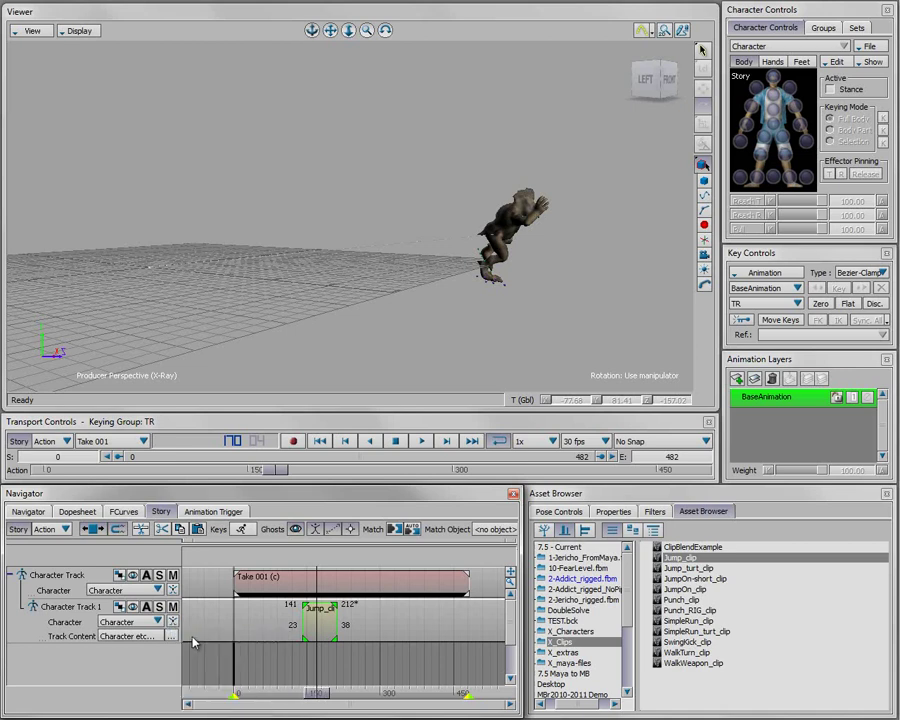
{"action": "left_click", "coordinate": [173, 622]}
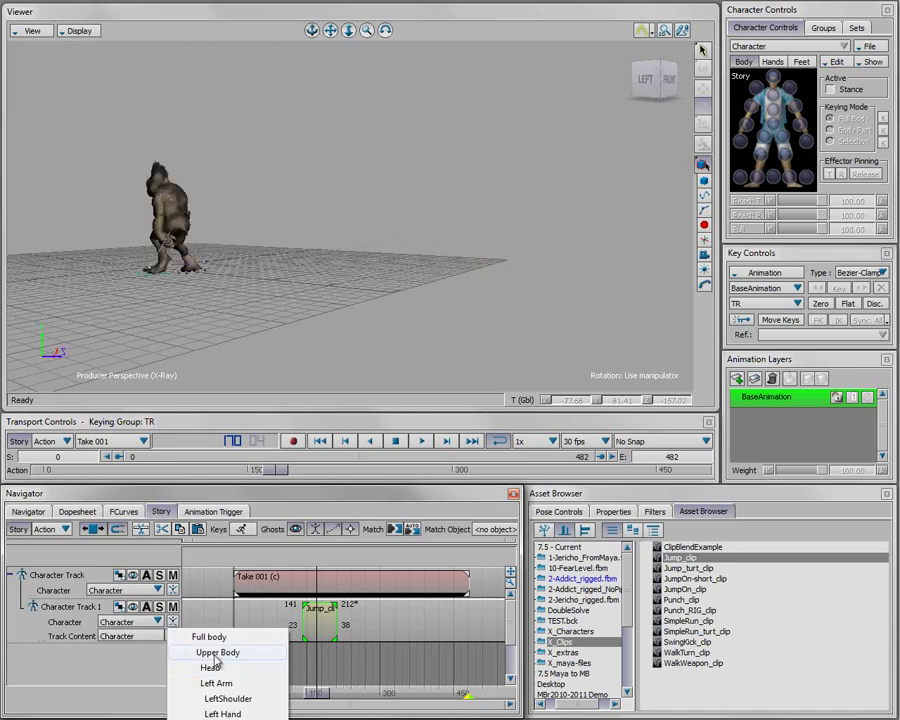
{"action": "left_click", "coordinate": [212, 652]}
{"action": "left_click_drag", "start_coordinate": [262, 282], "coordinate": [434, 267], "text": "ctrl+shift"}
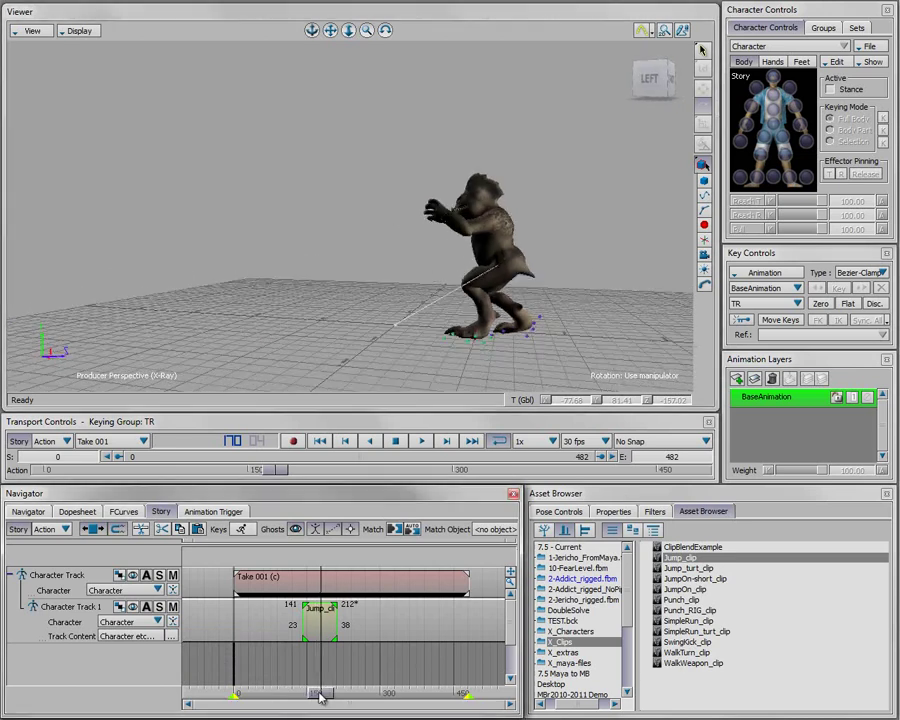
{"action": "mouse_move", "coordinate": [321, 693]}
{"action": "left_mouse_down"}
{"action": "mouse_move", "coordinate": [287, 693]}
{"action": "mouse_move", "coordinate": [320, 690]}
{"action": "left_mouse_up"}
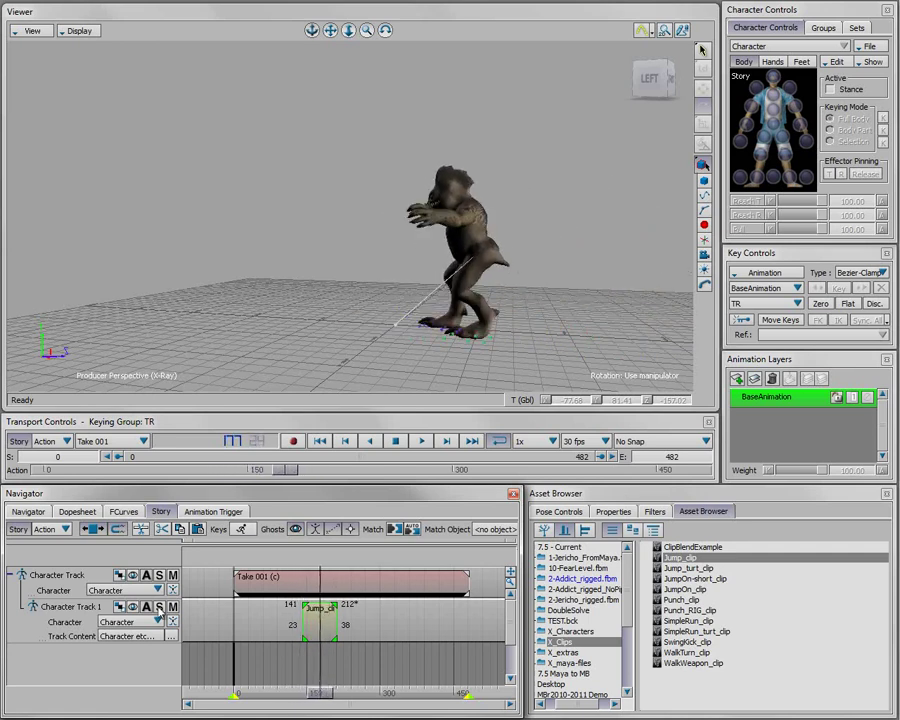
- Mute and unmute the override subtrack to compare the monster's pose with and without the jump's upper-body motion
{"action": "left_click_drag", "start_coordinate": [268, 258], "coordinate": [300, 273], "text": "ctrl+shift"}
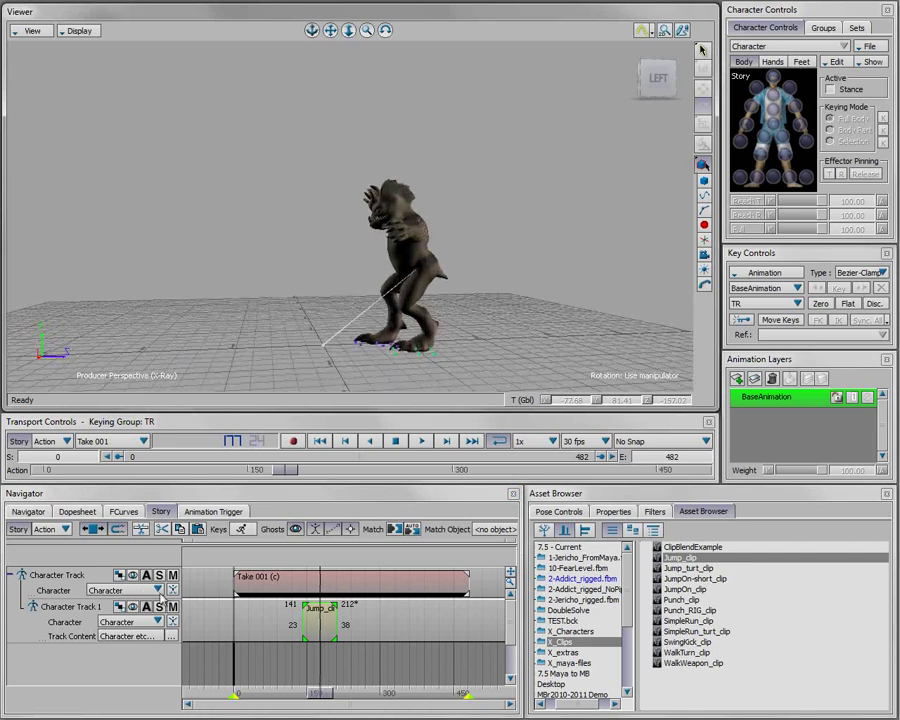
{"action": "left_click", "coordinate": [173, 608]}
{"action": "left_click", "coordinate": [173, 608]}
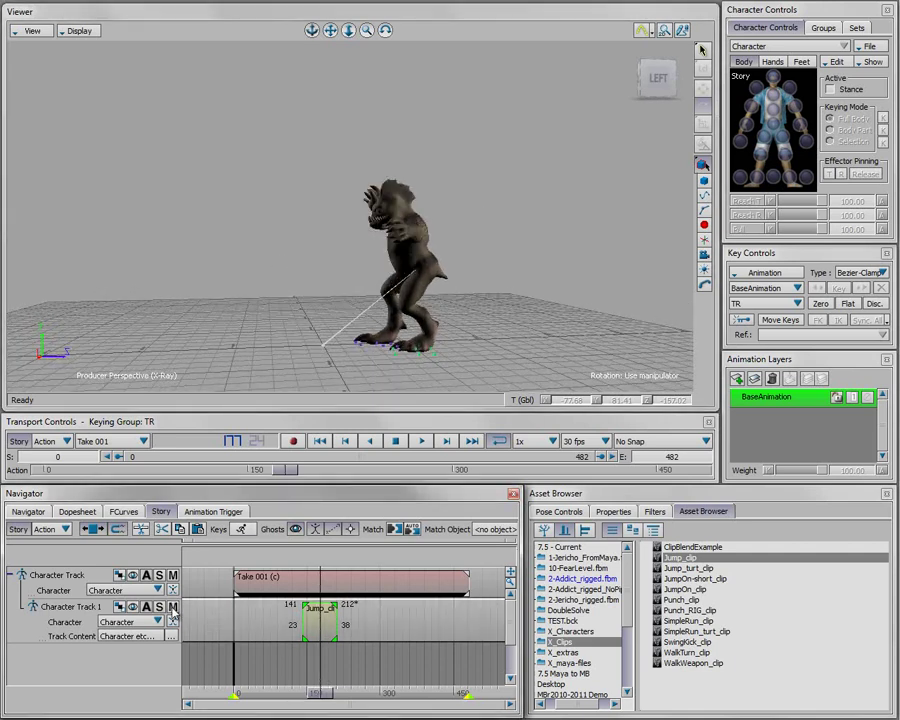
{"action": "left_click", "coordinate": [173, 608]}
{"action": "left_click_drag", "start_coordinate": [209, 277], "coordinate": [408, 313], "text": "ctrl+shift"}
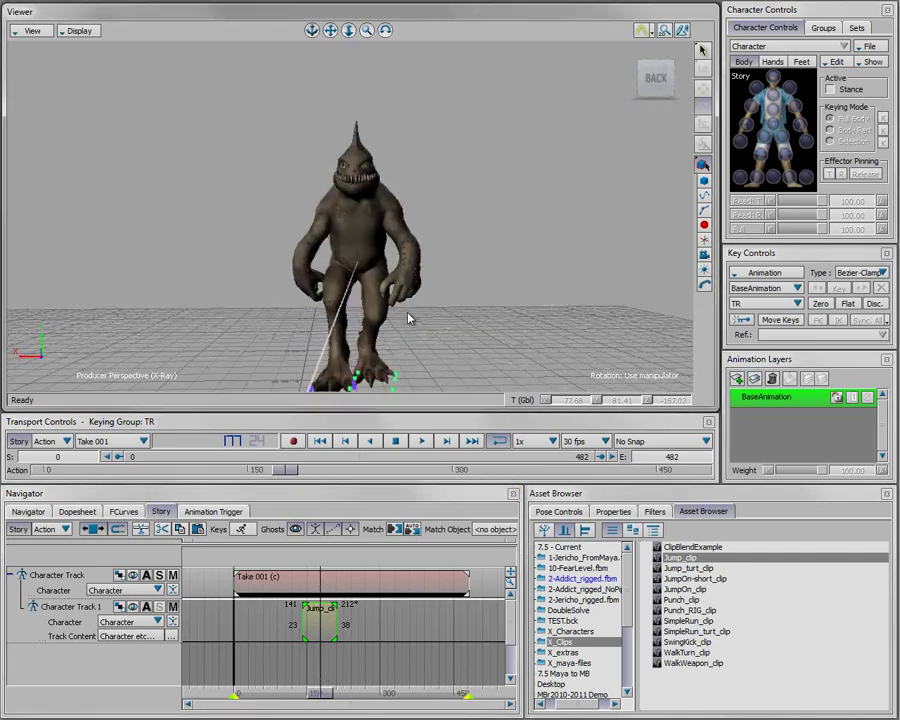
{"action": "left_click", "coordinate": [174, 609]}
{"action": "left_click", "coordinate": [174, 609]}
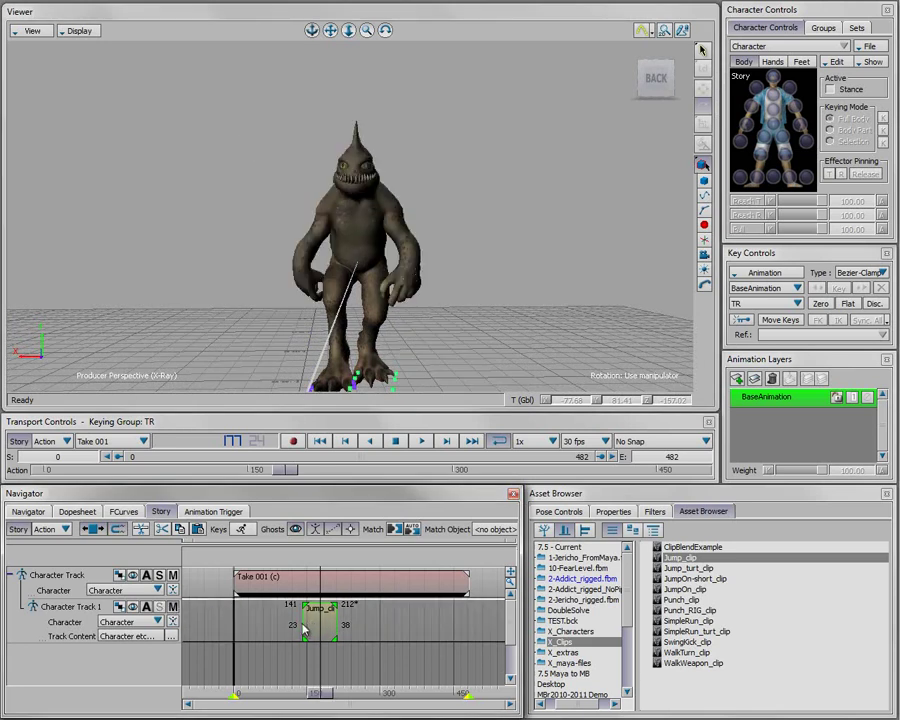
- Stretch the jump clip to span frames 78 to 280, and shift it along the subtrack to frames 121 to 323
{"action": "left_click_drag", "start_coordinate": [300, 621], "coordinate": [268, 621]}
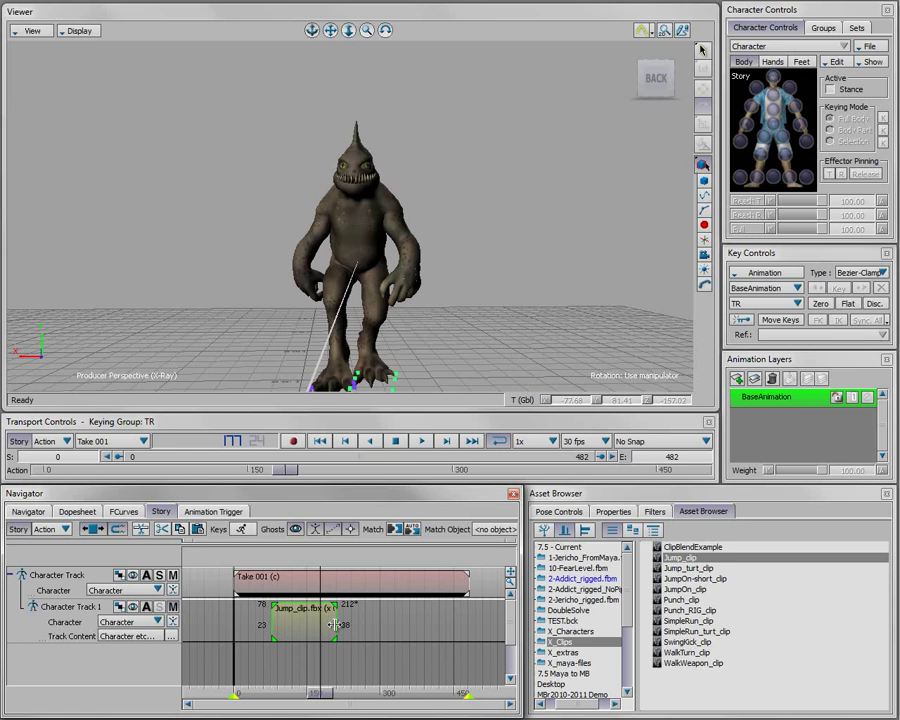
{"action": "left_click_drag", "start_coordinate": [333, 625], "coordinate": [368, 625]}
{"action": "mouse_move", "coordinate": [319, 685]}
{"action": "left_mouse_down"}
{"action": "mouse_move", "coordinate": [236, 690]}
{"action": "mouse_move", "coordinate": [303, 687]}
{"action": "left_mouse_up"}
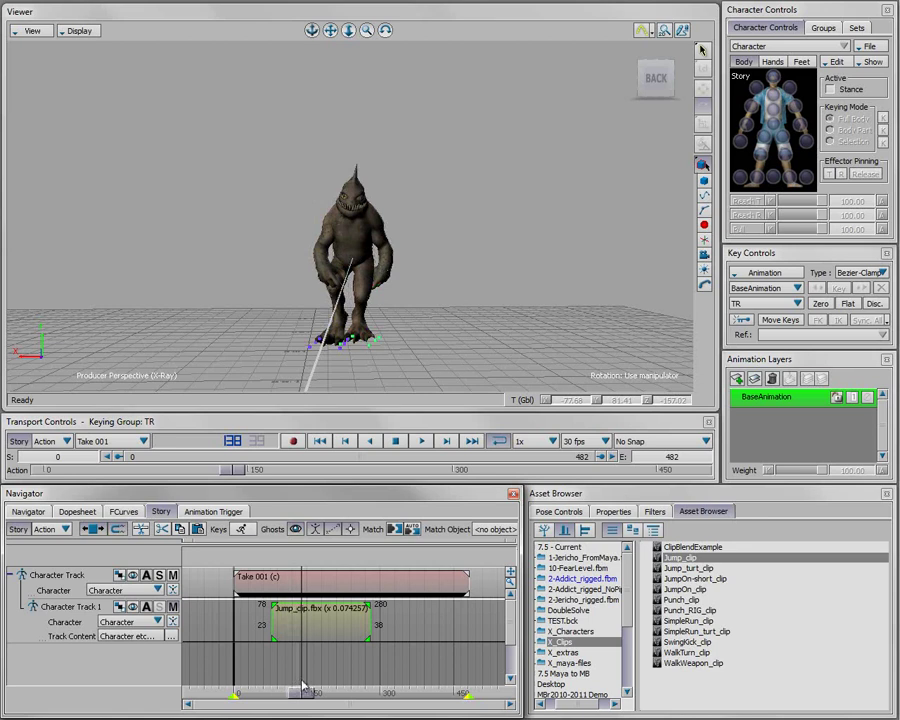
{"action": "mouse_move", "coordinate": [320, 632]}
{"action": "left_mouse_down"}
{"action": "mouse_move", "coordinate": [344, 632]}
{"action": "mouse_move", "coordinate": [332, 631]}
{"action": "left_mouse_up"}
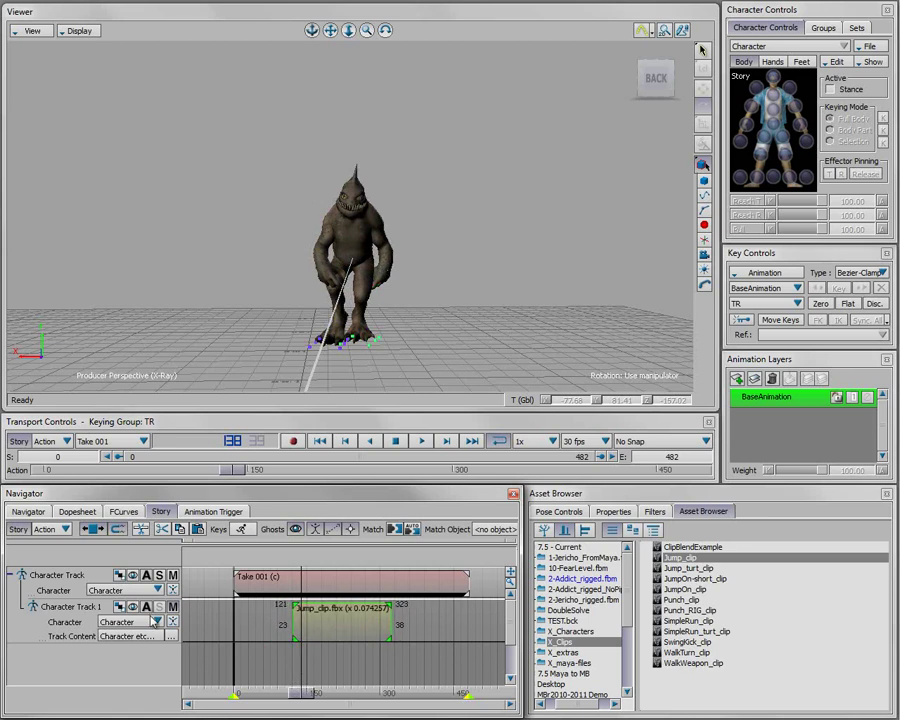
- Unmute the override subtrack and blend the jump clip with a fade at its start and end, scrubbing to check the transitions
{"action": "left_click", "coordinate": [172, 608]}
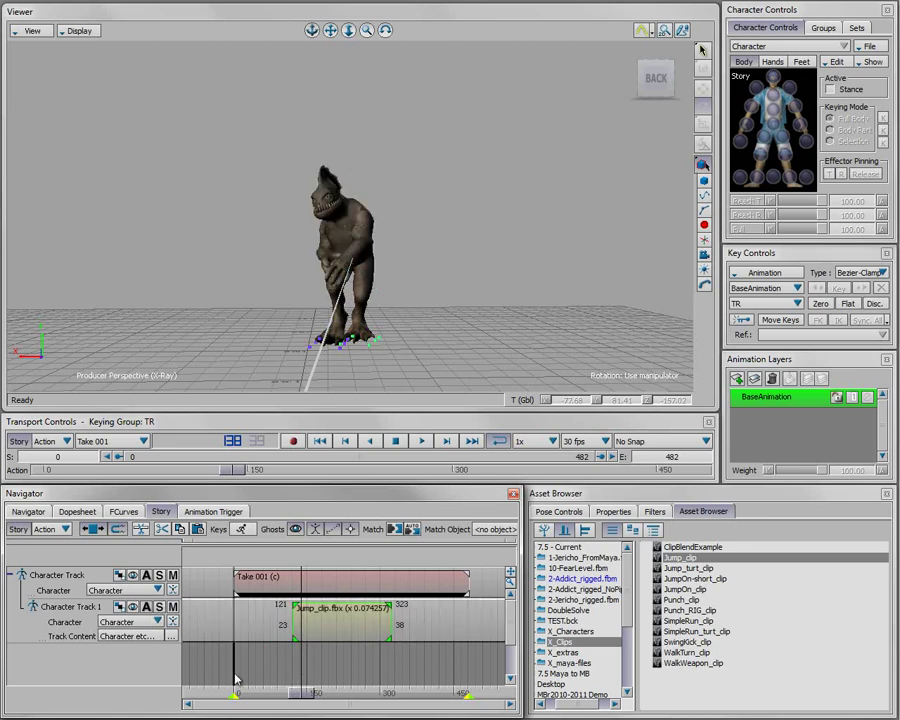
{"action": "mouse_move", "coordinate": [301, 695]}
{"action": "left_mouse_down"}
{"action": "mouse_move", "coordinate": [287, 691]}
{"action": "mouse_move", "coordinate": [329, 684]}
{"action": "mouse_move", "coordinate": [295, 683]}
{"action": "mouse_move", "coordinate": [317, 682]}
{"action": "mouse_move", "coordinate": [304, 690]}
{"action": "left_mouse_up"}
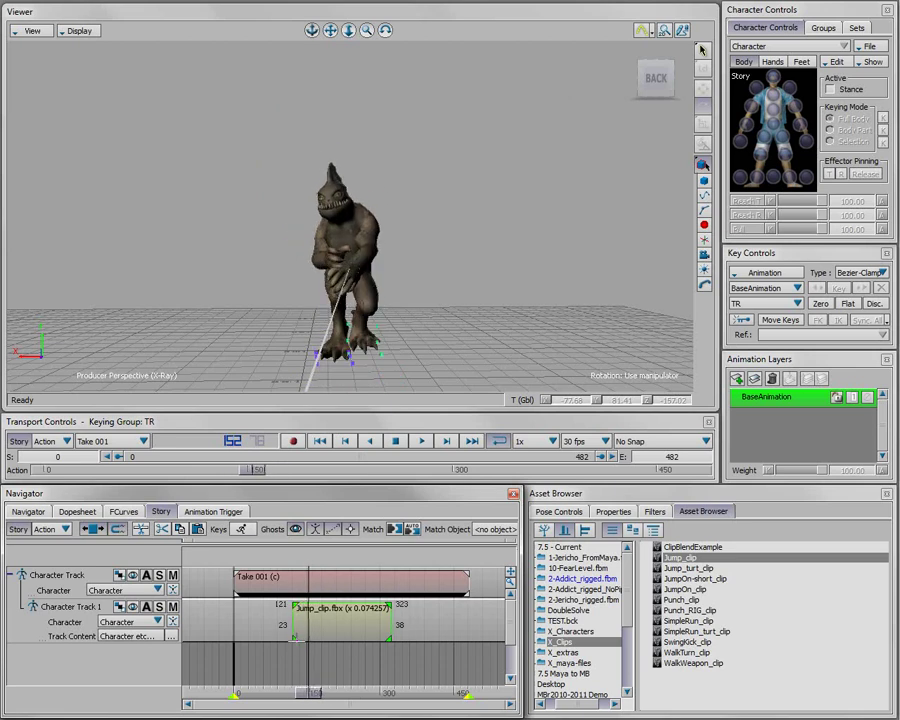
{"action": "left_click_drag", "start_coordinate": [295, 606], "coordinate": [322, 603]}
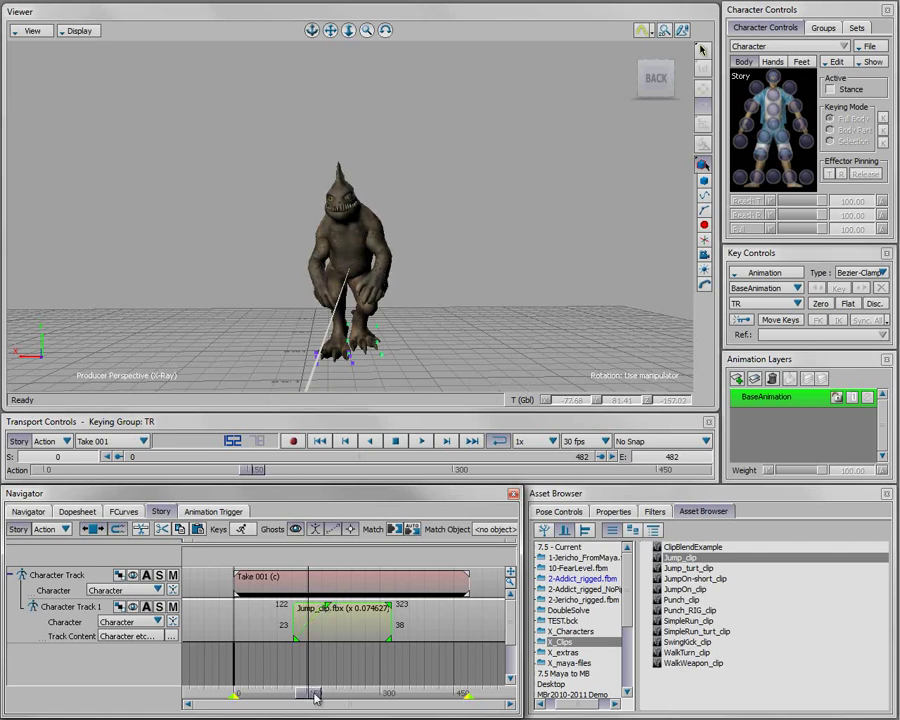
{"action": "left_click_drag", "start_coordinate": [311, 693], "coordinate": [378, 692]}
{"action": "left_click_drag", "start_coordinate": [425, 326], "coordinate": [306, 309], "text": "ctrl"}
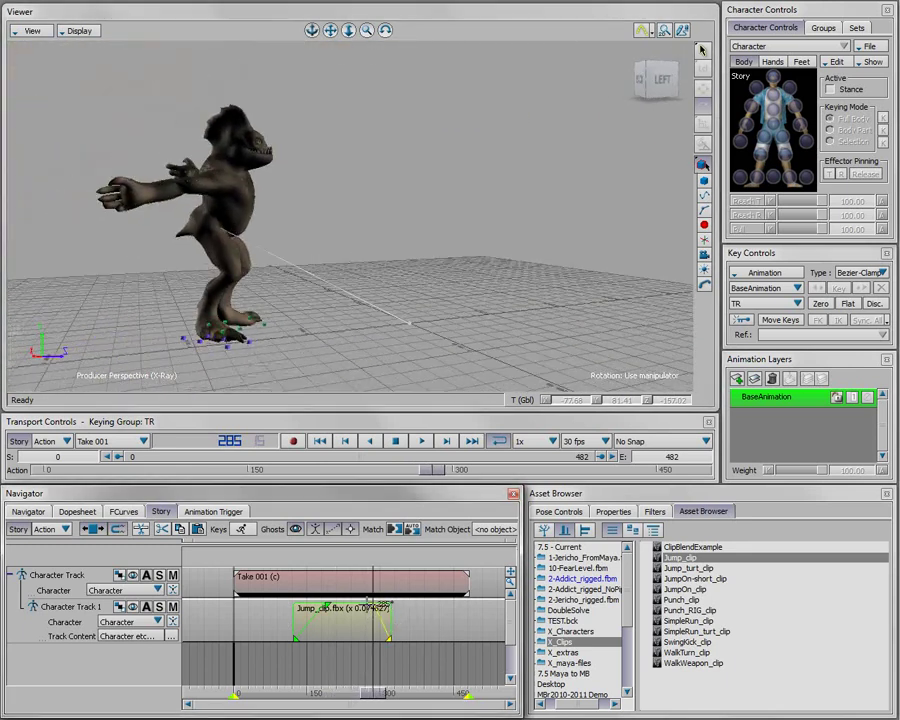
{"action": "left_click_drag", "start_coordinate": [375, 703], "coordinate": [394, 694]}
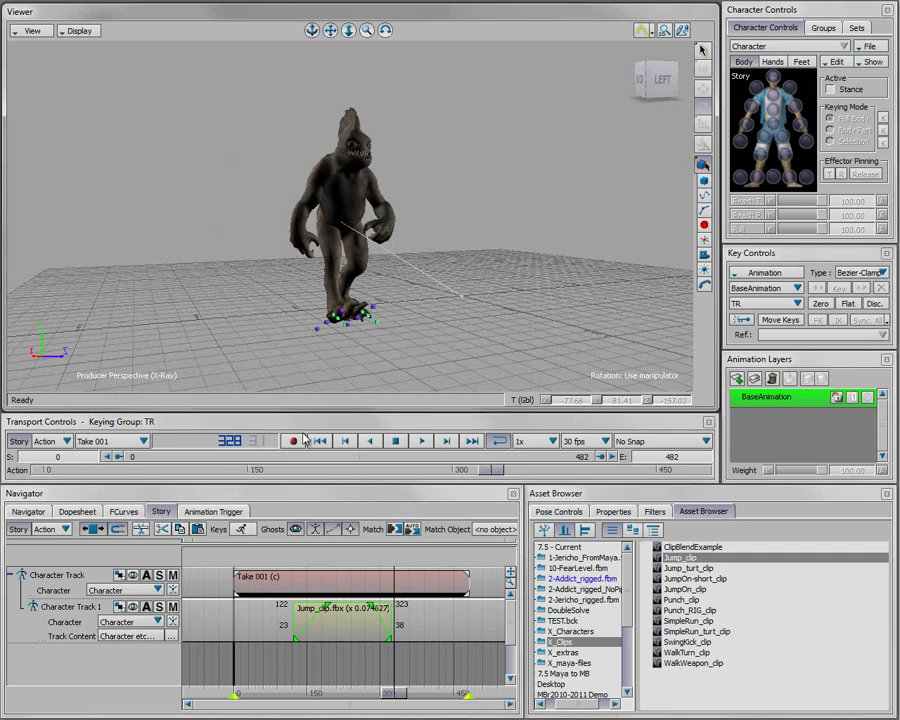
- Plot the whole scene to the current take on frame at 30 FPS, with the Unroll rotation filter and Constant Key Reducer
{"action": "right_click", "coordinate": [62, 582]}
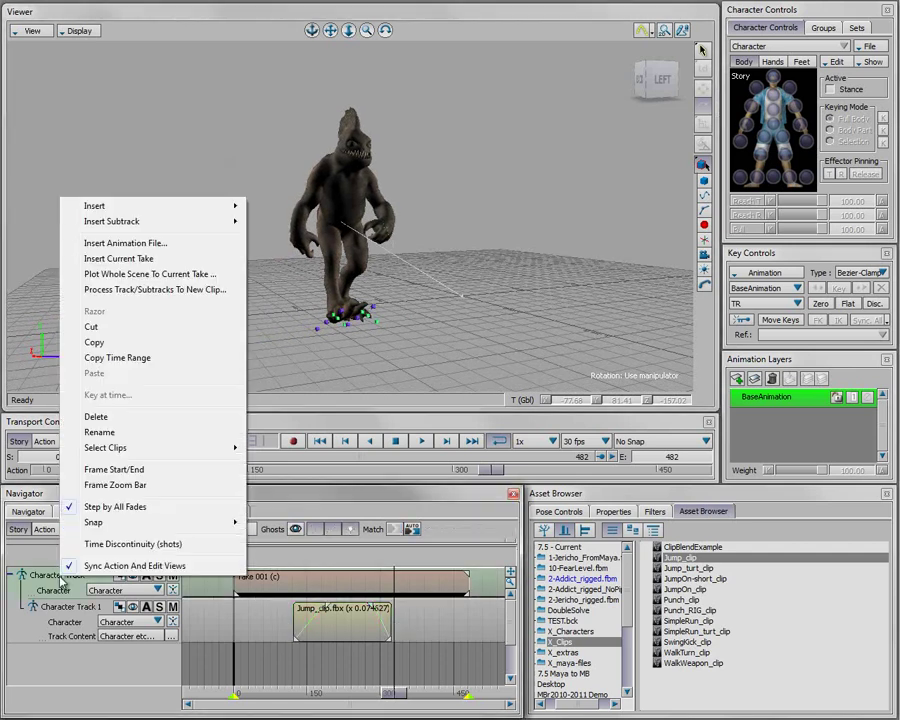
{"action": "left_click", "coordinate": [120, 276]}
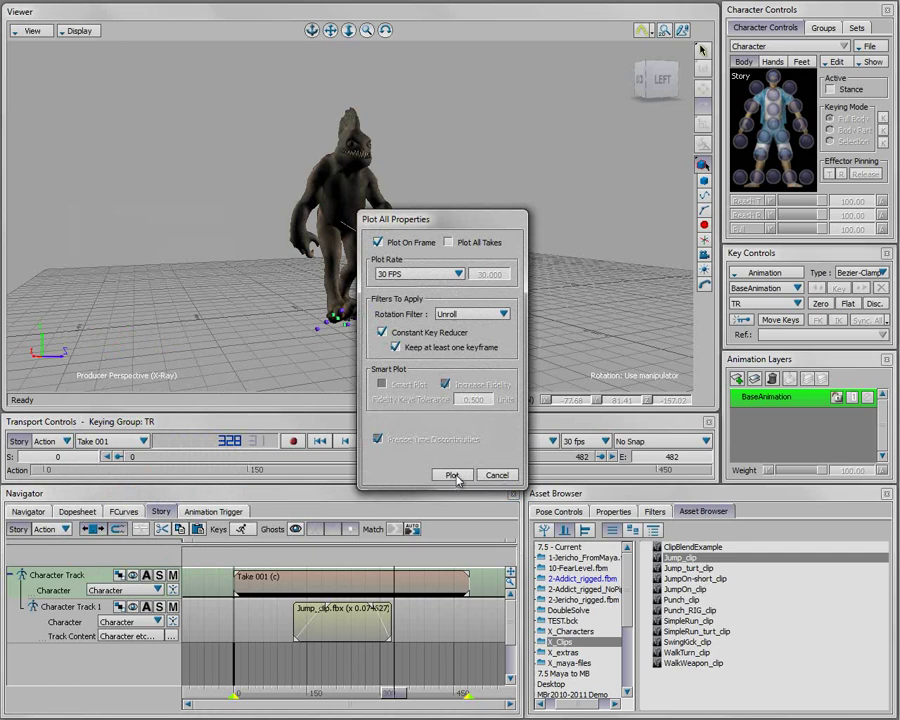
{"action": "left_click", "coordinate": [452, 475]}
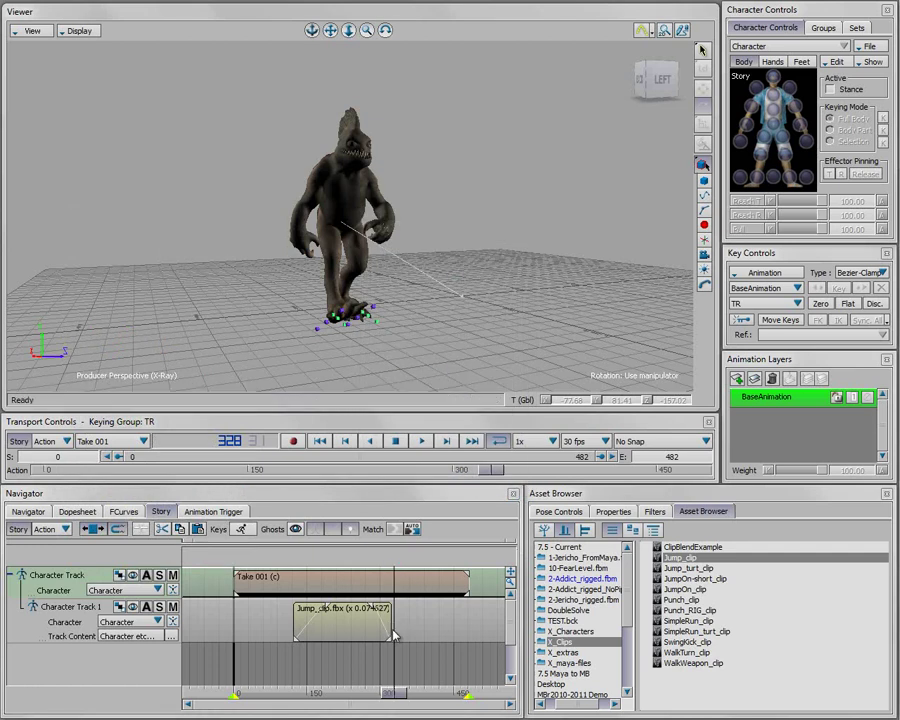
- Delete the Character Track from the Story timeline, and play the plotted animation from the start
{"action": "right_click", "coordinate": [60, 582]}
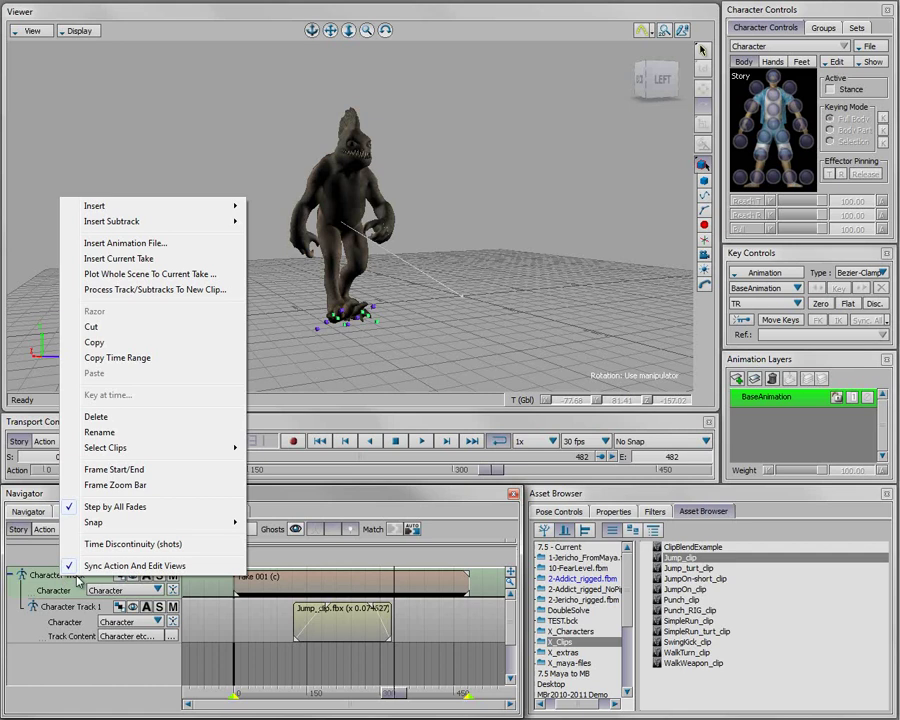
{"action": "left_click", "coordinate": [96, 417]}
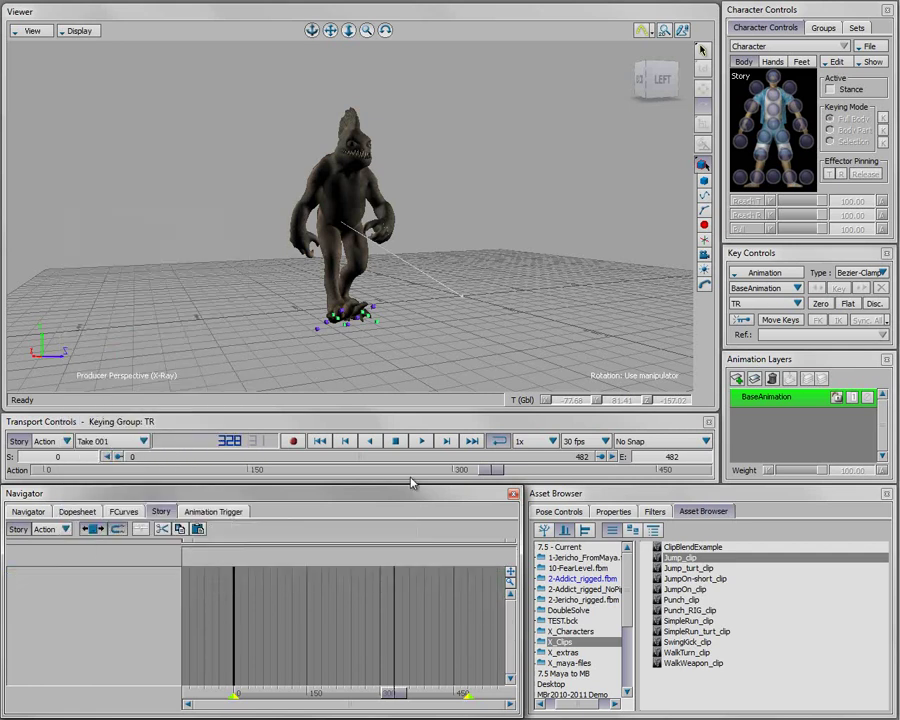
{"action": "left_click", "coordinate": [319, 441]}
{"action": "left_click", "coordinate": [421, 441]}
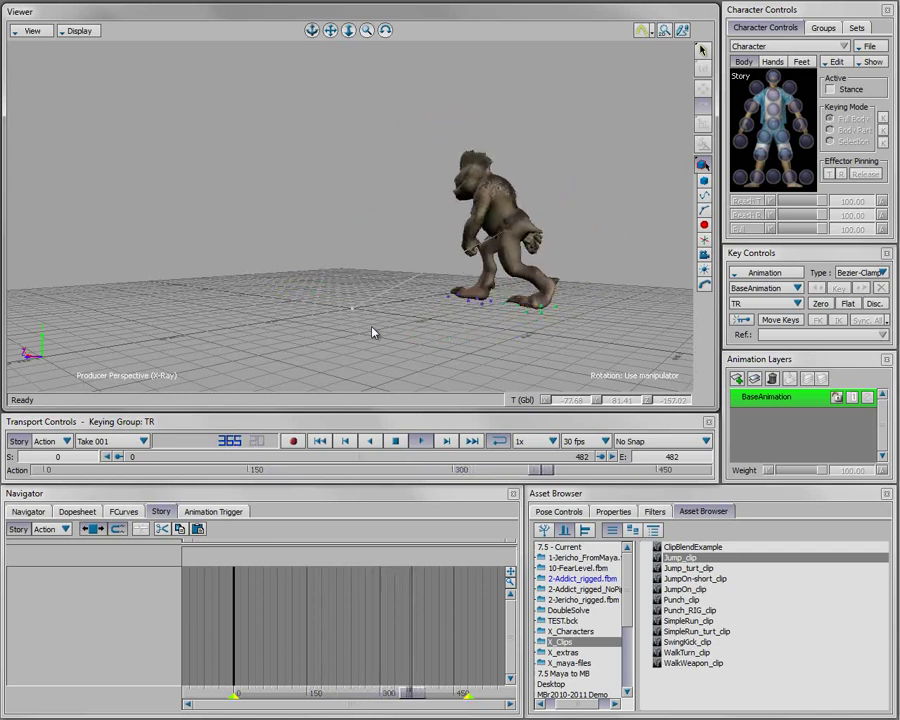
{"action": "left_click", "coordinate": [396, 441]}
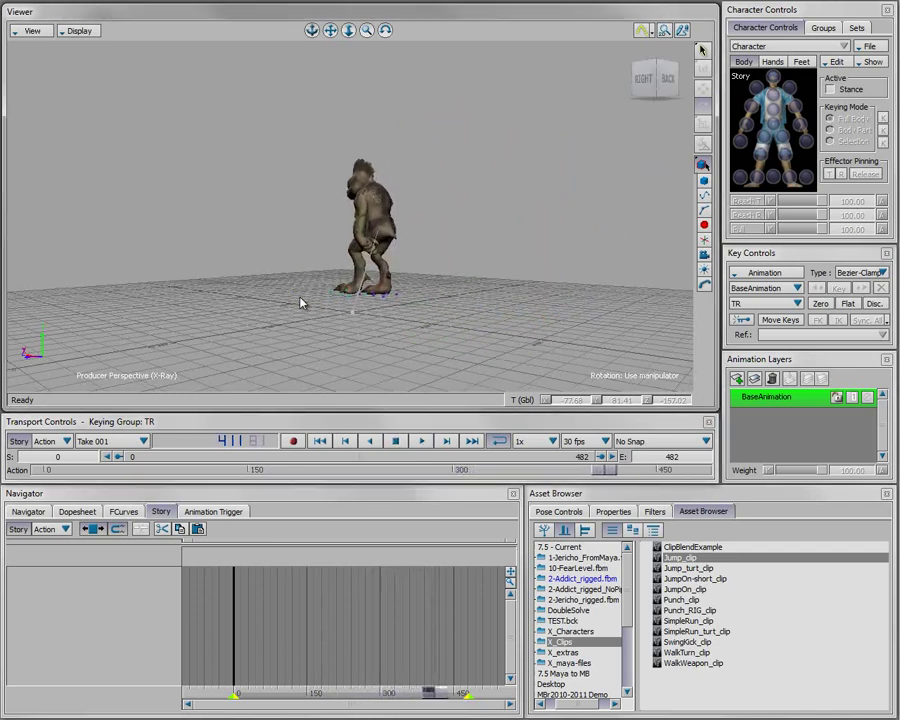
{"action": "left_click_drag", "start_coordinate": [301, 301], "coordinate": [368, 316], "text": "ctrl"}
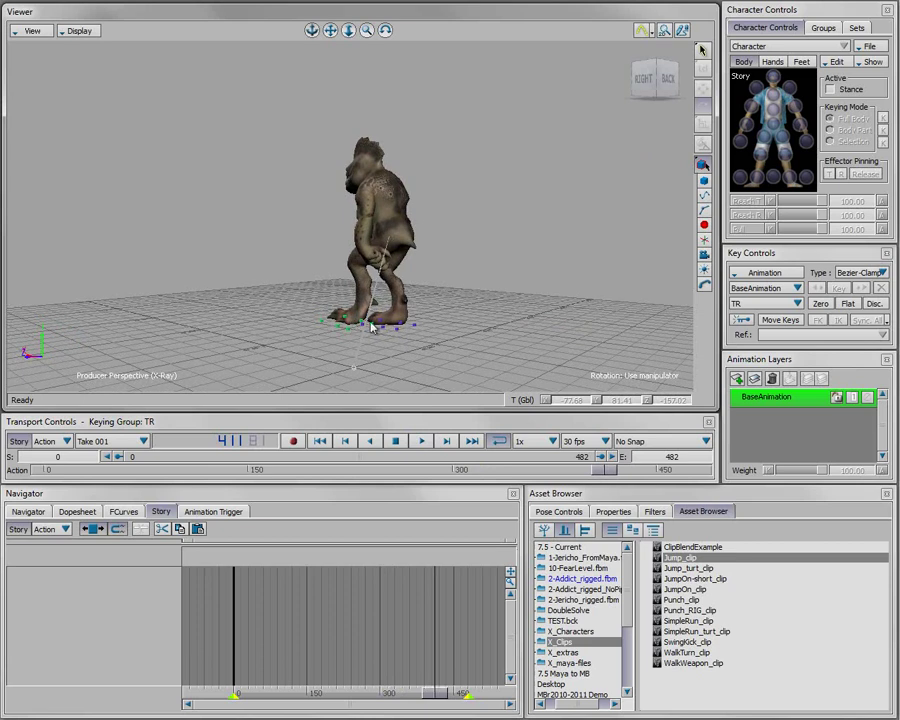
- Show the character's skeleton in the viewer and inspect it inside the monster mesh
{"action": "left_click", "coordinate": [862, 62]}
{"action": "left_click", "coordinate": [880, 79]}
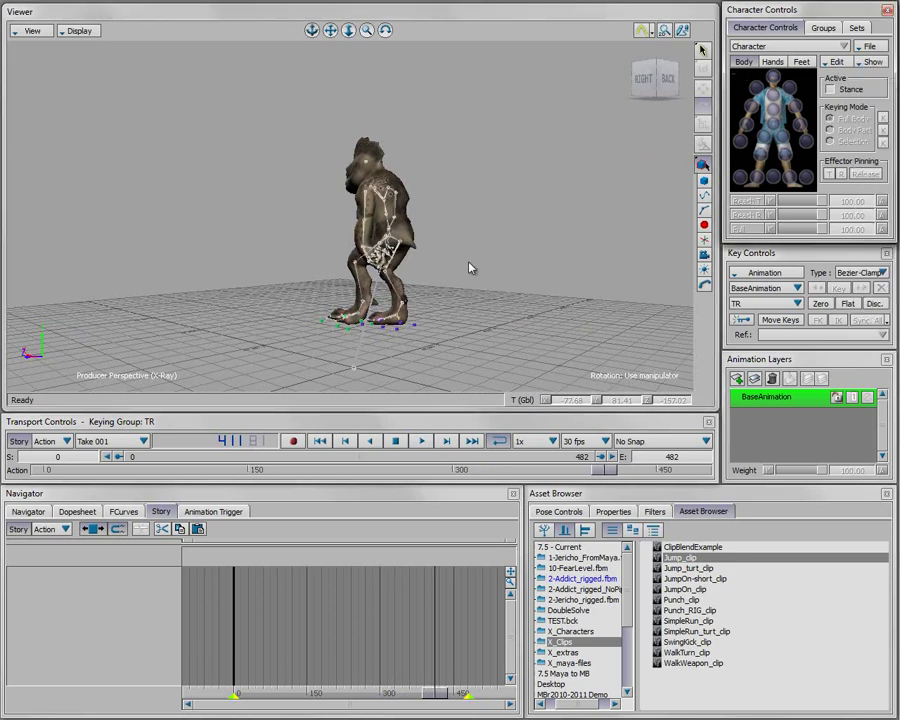
{"action": "left_click_drag", "start_coordinate": [376, 307], "coordinate": [401, 290], "text": "ctrl+shift"}
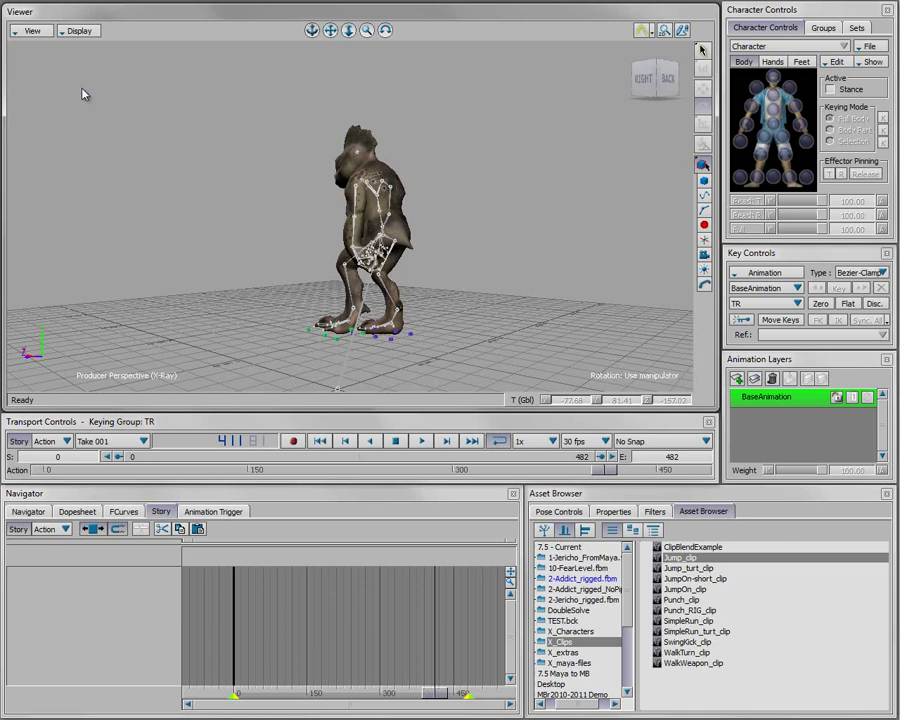
- Save the scene under a new name, Character2.fbx, in the scenes folder as binary FBX with embedded media
{"action": "left_click", "coordinate": [12, 4]}
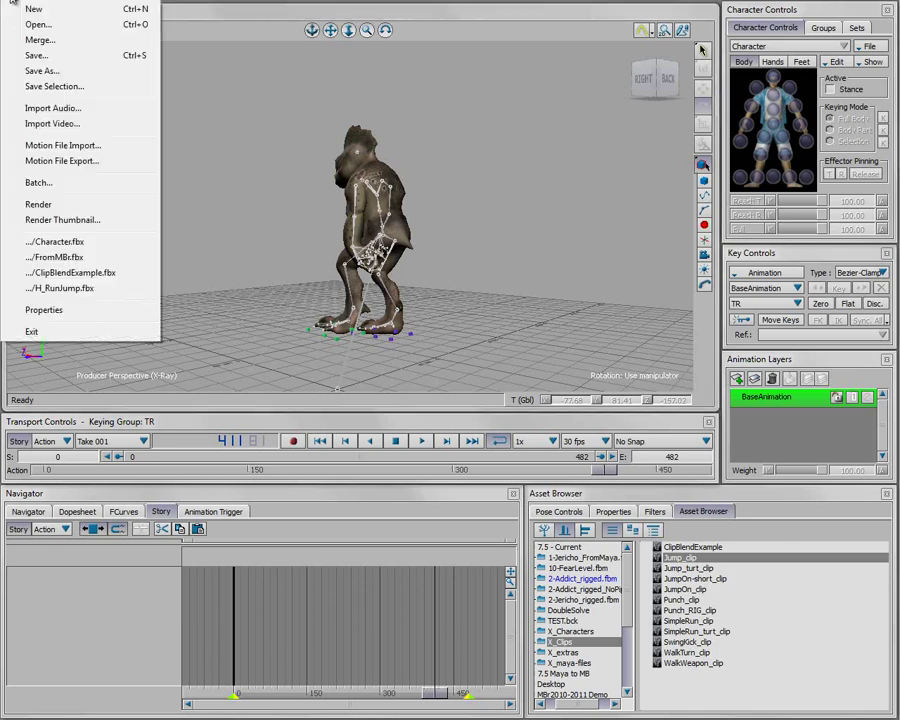
{"action": "left_click", "coordinate": [38, 70]}
{"action": "left_click", "coordinate": [357, 326]}
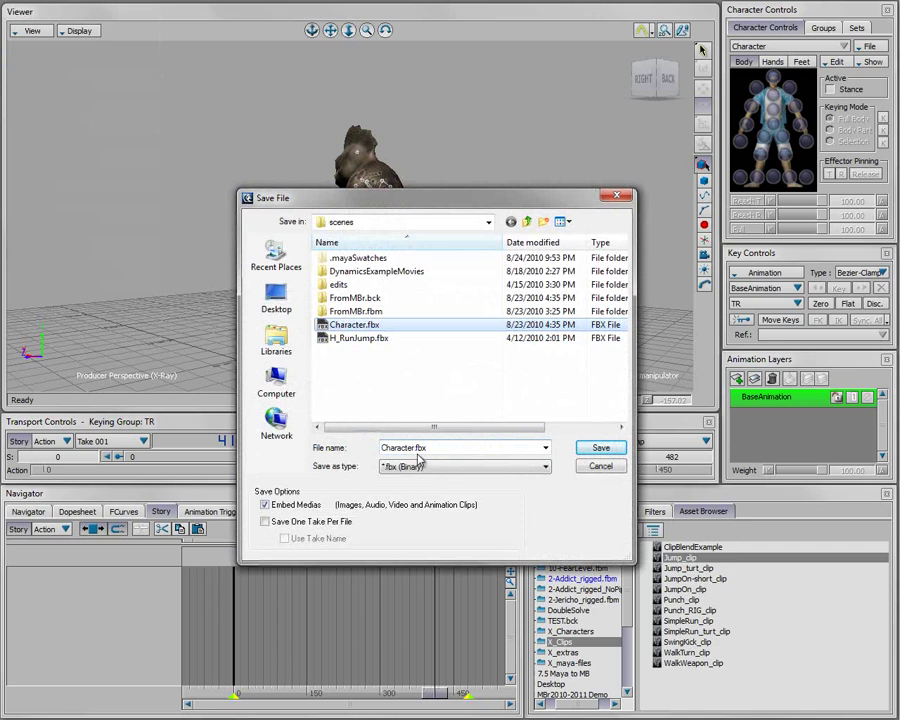
{"action": "left_click", "coordinate": [414, 449]}
{"action": "left_click", "coordinate": [414, 448]}
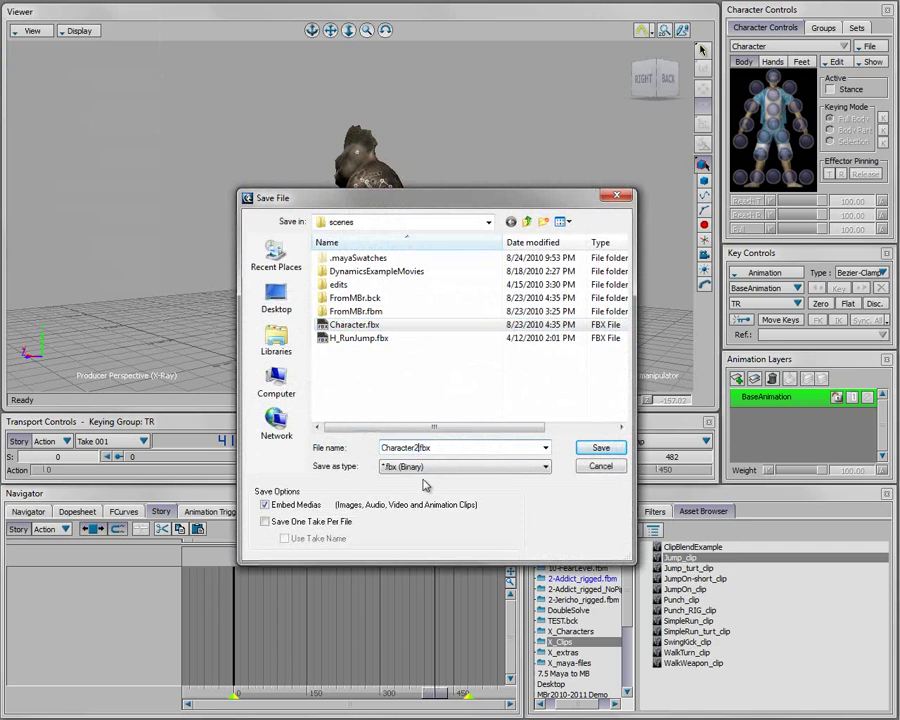
{"action": "key", "text": "Return"}
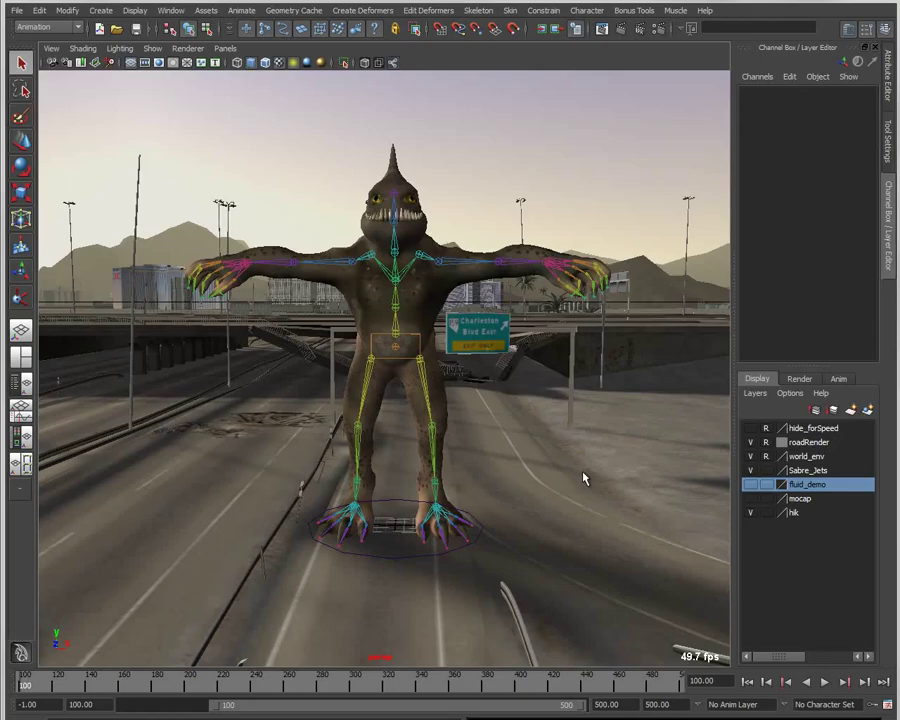
- Switch to Maya and import Character2.fbx with the file content option Update scene elements, dismissing the import warnings
{"action": "left_click_drag", "start_coordinate": [584, 479], "coordinate": [555, 442], "text": "alt"}
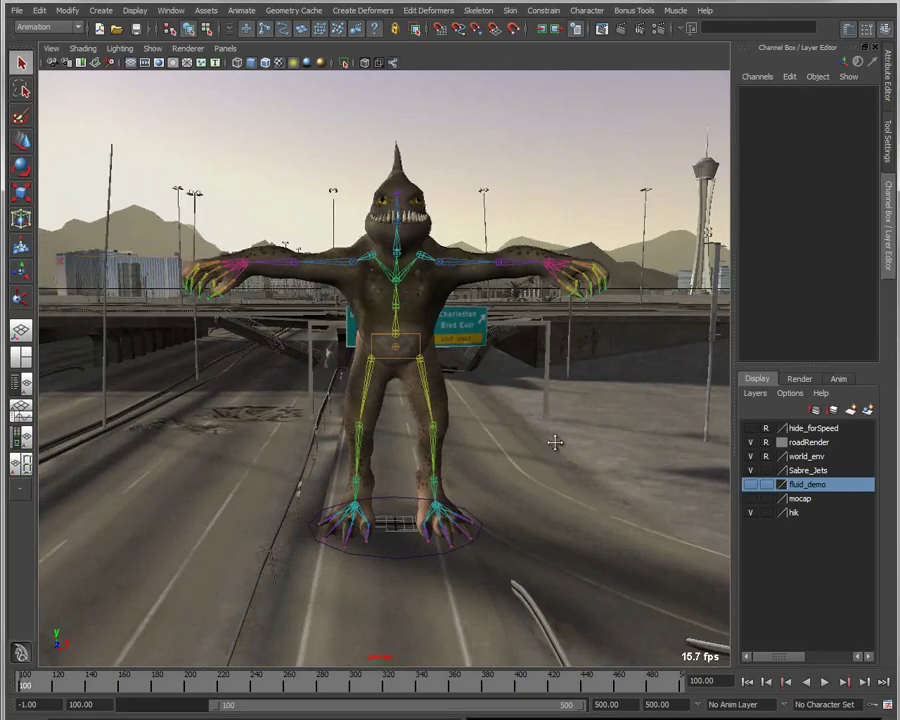
{"action": "left_click_drag", "start_coordinate": [377, 330], "coordinate": [438, 390], "text": "alt"}
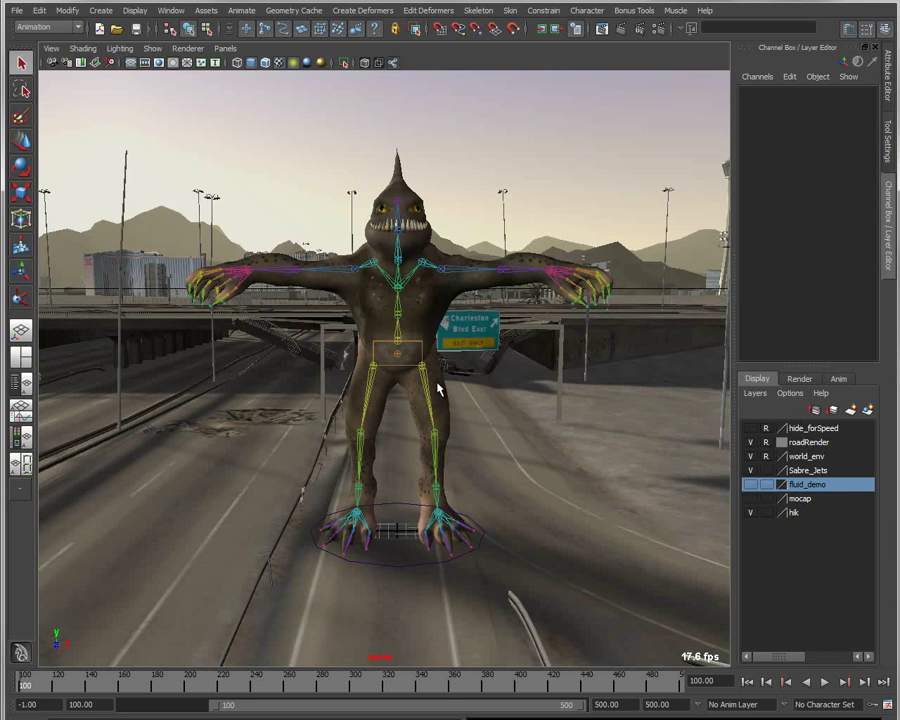
{"action": "left_click", "coordinate": [18, 11]}
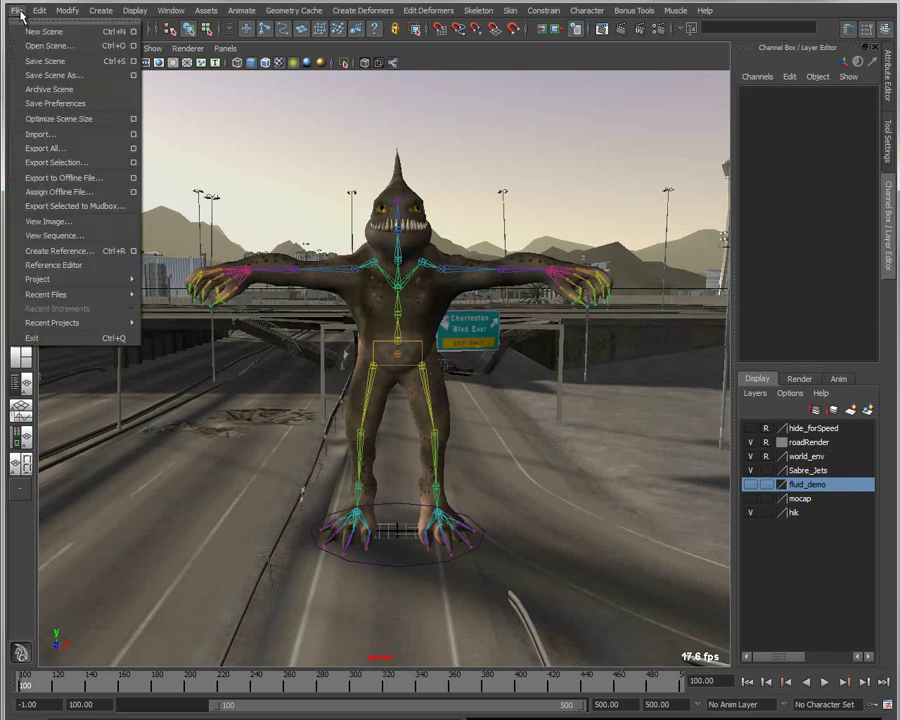
{"action": "left_click", "coordinate": [47, 140]}
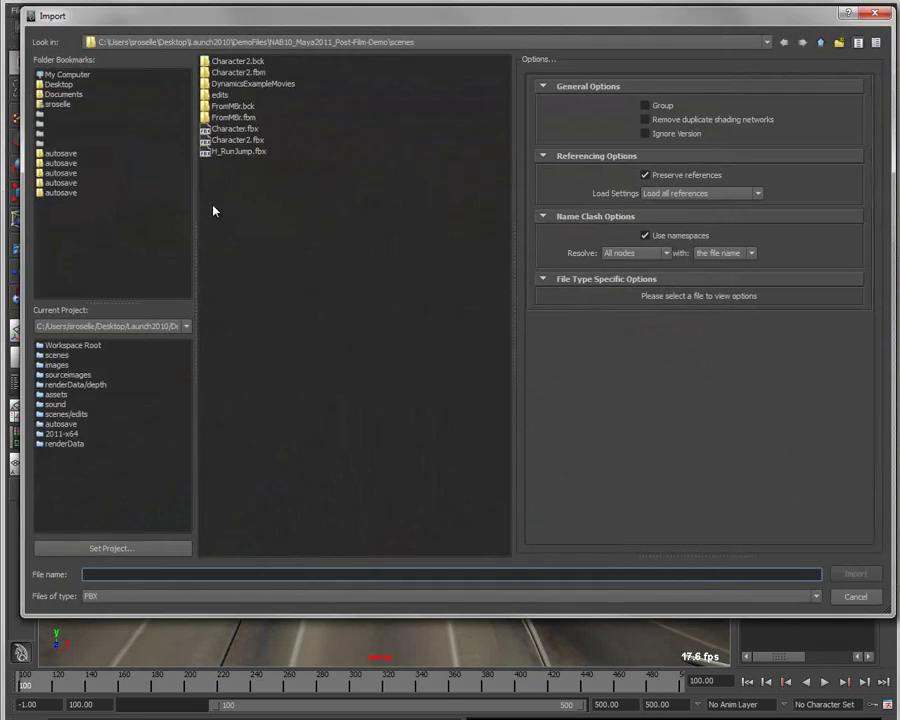
{"action": "left_click", "coordinate": [228, 140]}
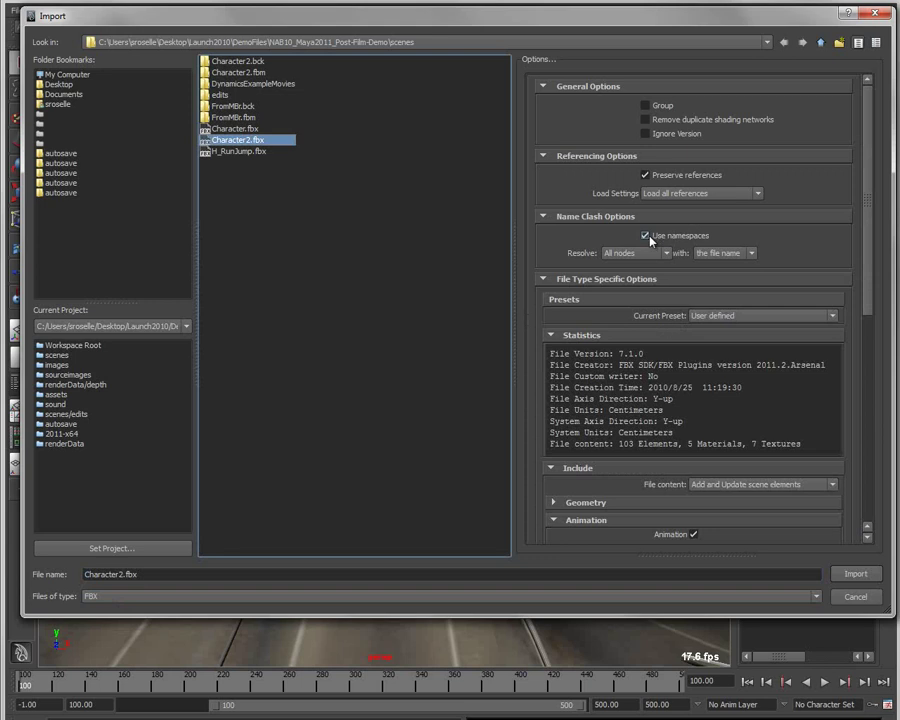
{"action": "left_click", "coordinate": [725, 485]}
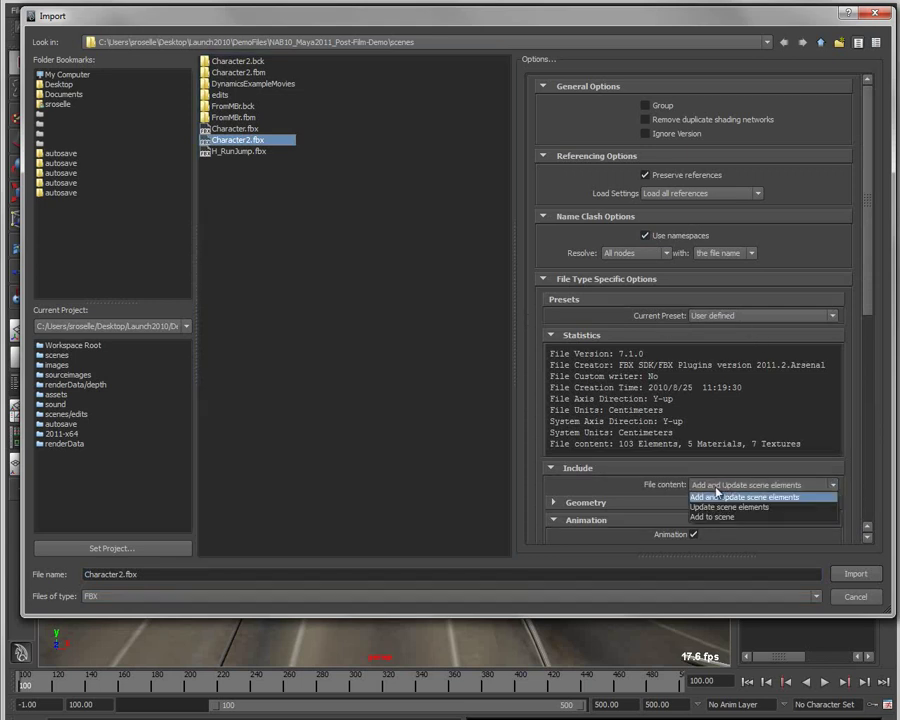
{"action": "left_click", "coordinate": [718, 508]}
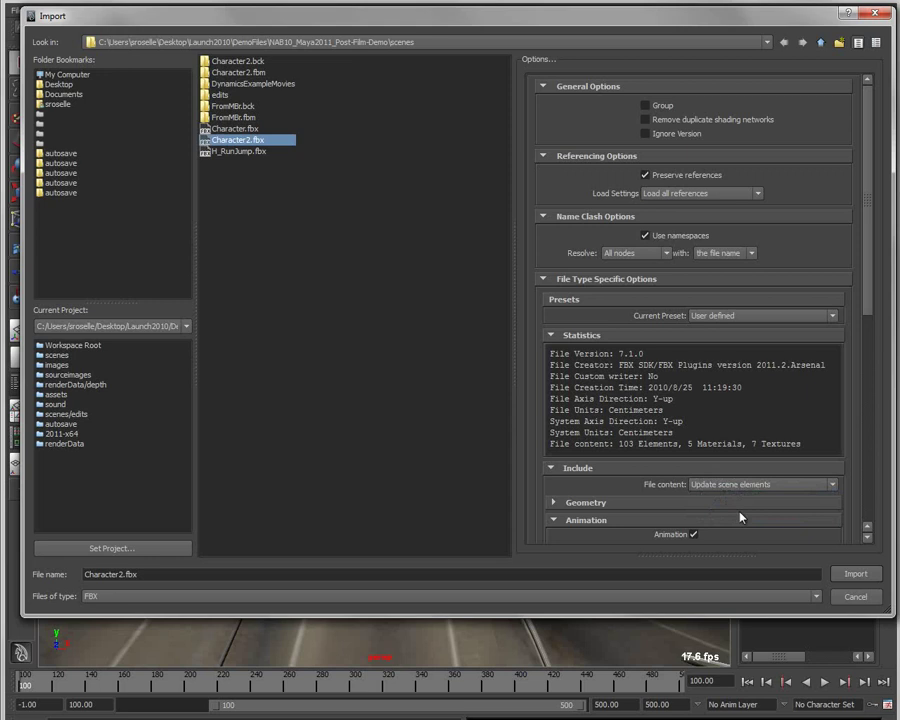
{"action": "left_click", "coordinate": [856, 574]}
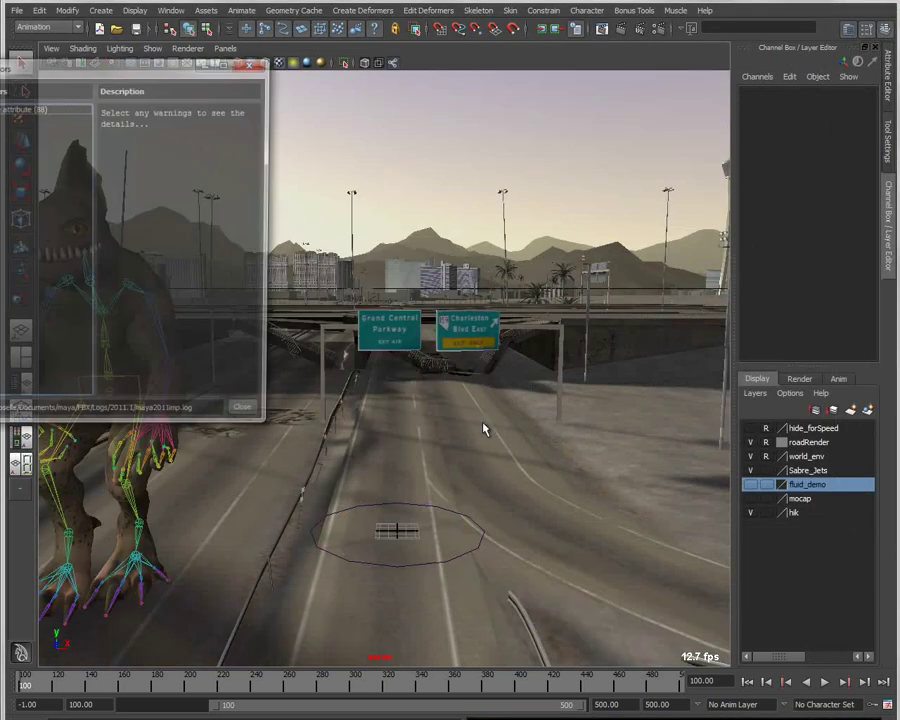
{"action": "left_click", "coordinate": [248, 418]}
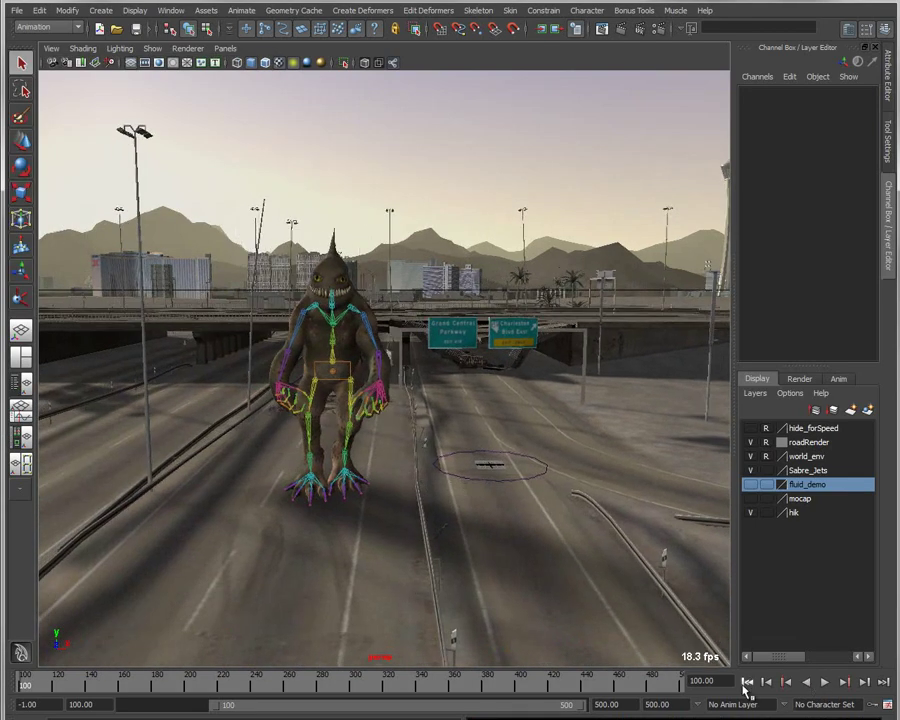
- Play the imported animation from the start of the range and watch the monster move through the highway scene
{"action": "left_click", "coordinate": [747, 683]}
{"action": "left_click", "coordinate": [826, 682]}
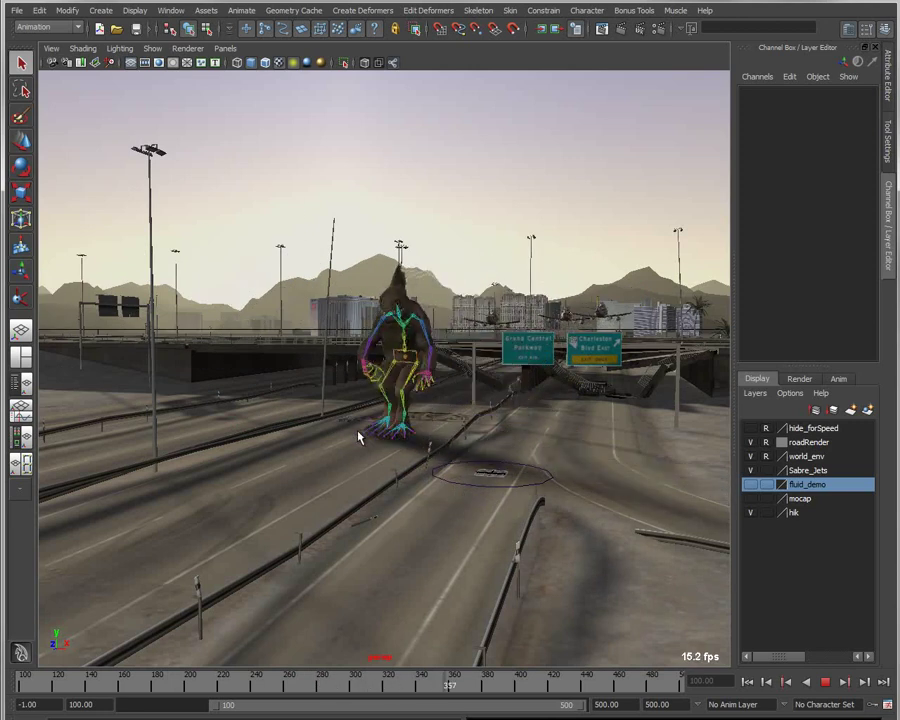
{"action": "left_click", "coordinate": [748, 683]}
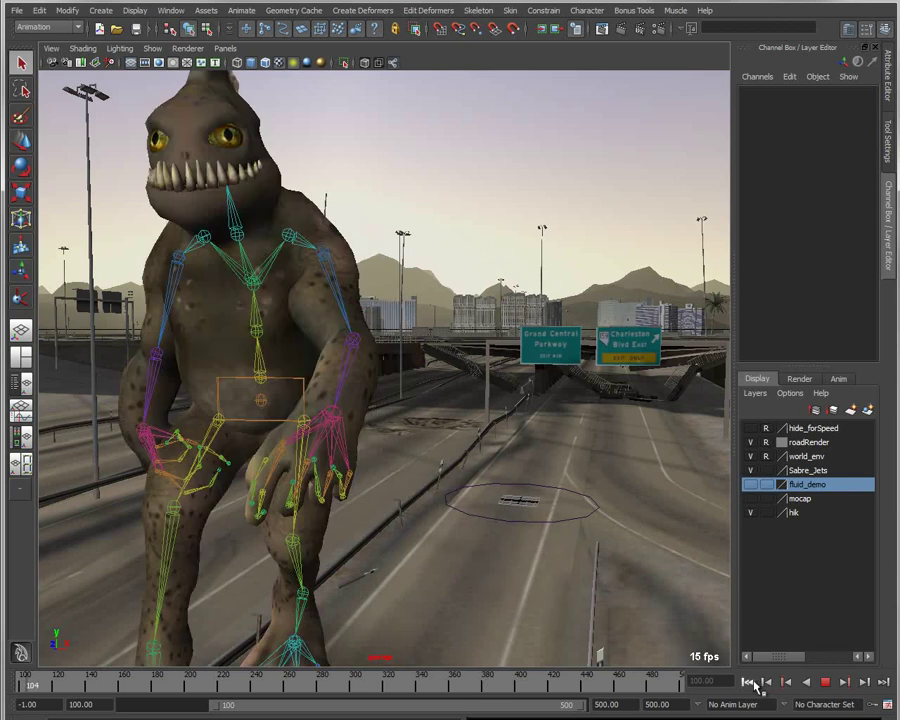
{"action": "right_click_drag", "start_coordinate": [498, 506], "coordinate": [502, 509], "text": "alt"}
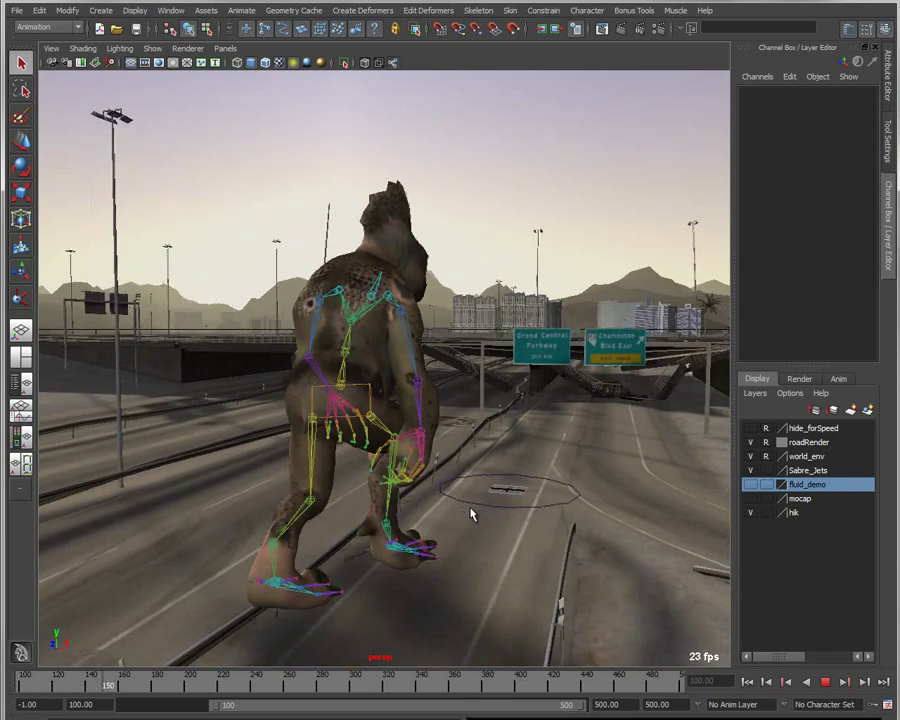